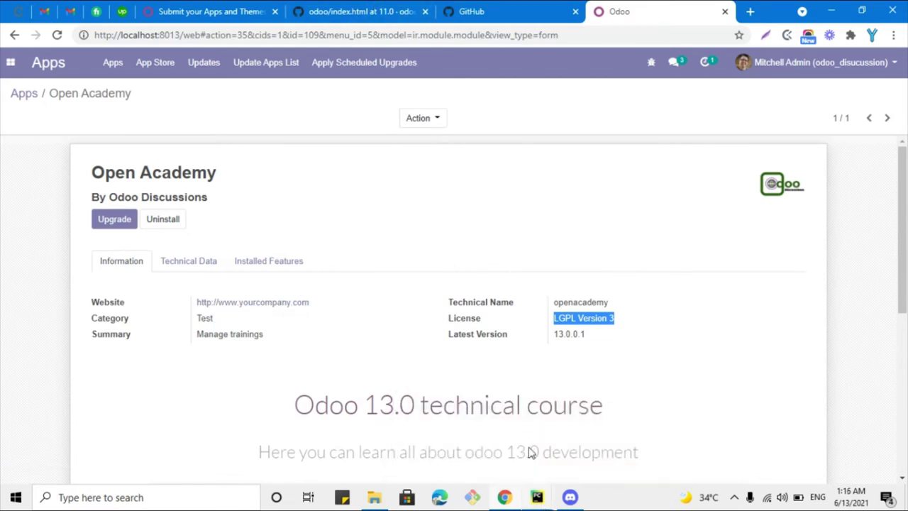
left_click(462, 12)
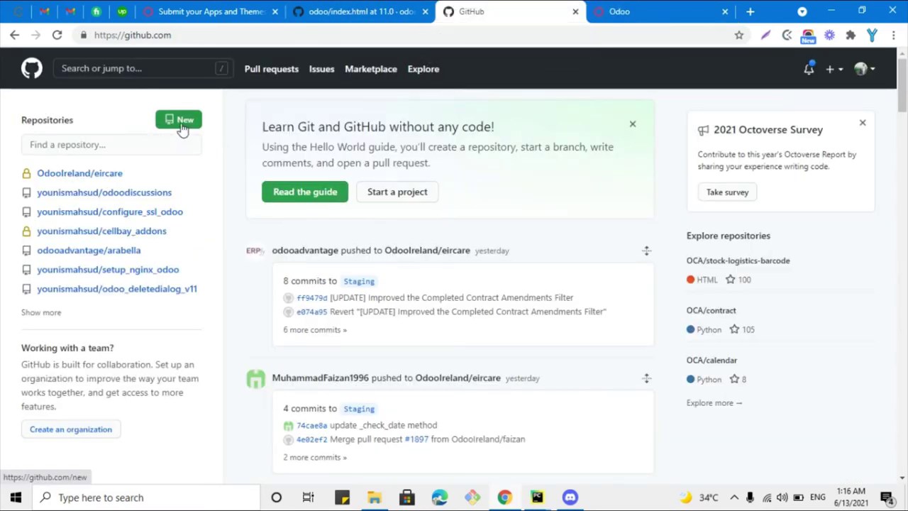
left_click(866, 69)
left_click(717, 12)
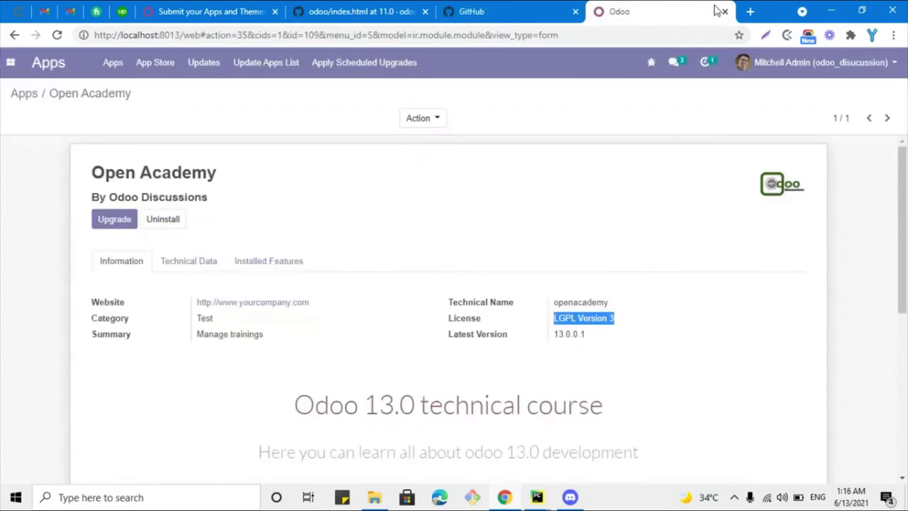
left_click(750, 12)
type("g")
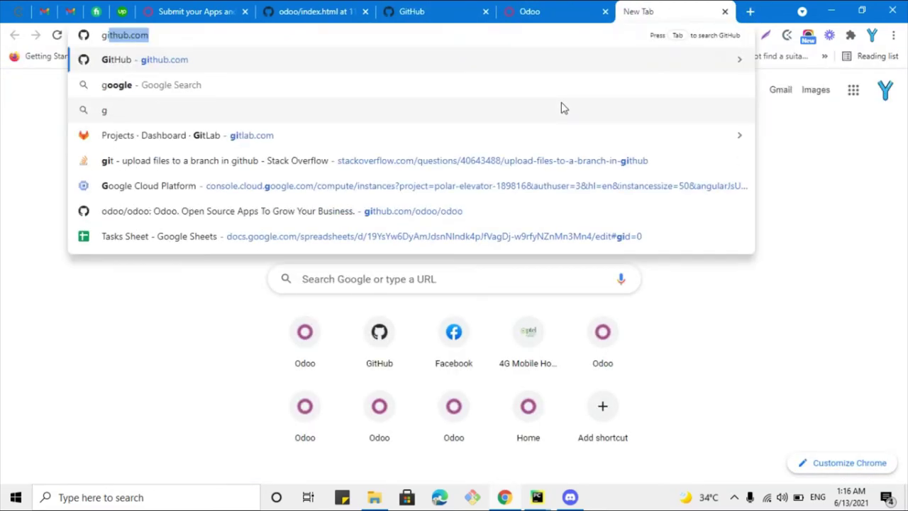
type("ithub")
key("Return")
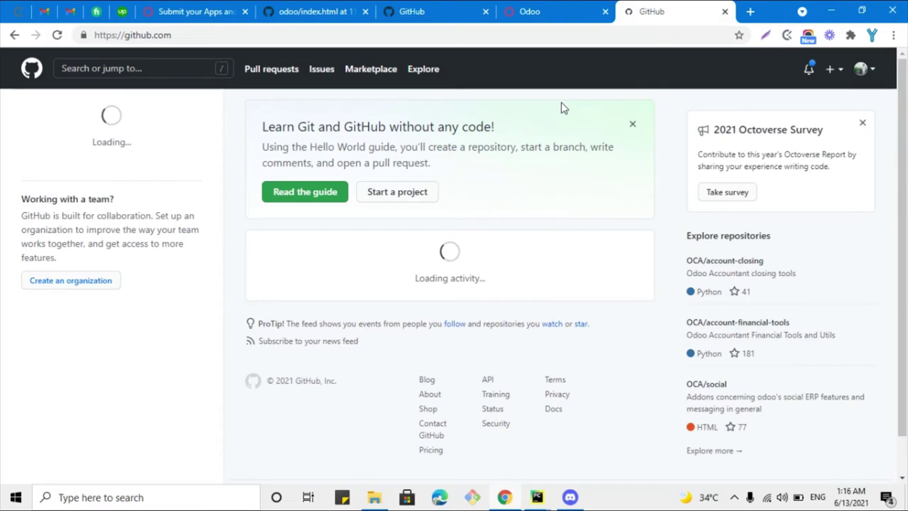
left_click(862, 69)
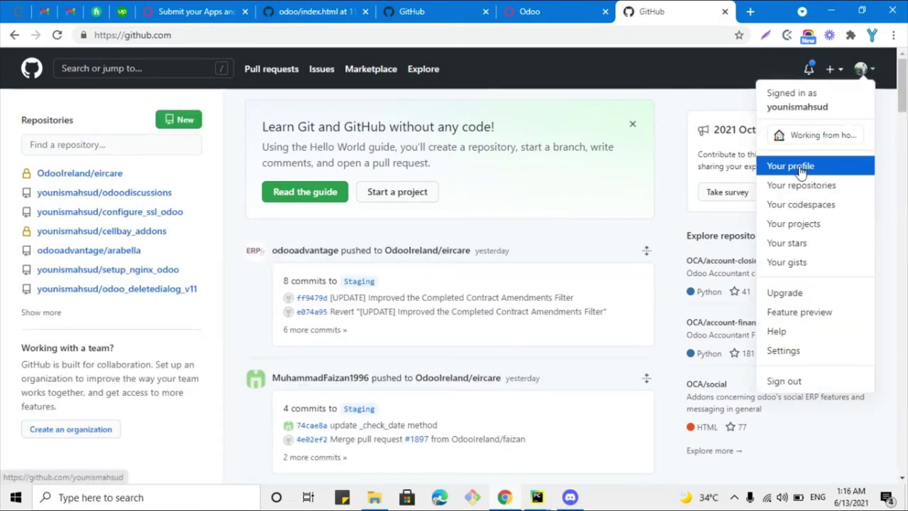
left_click(660, 93)
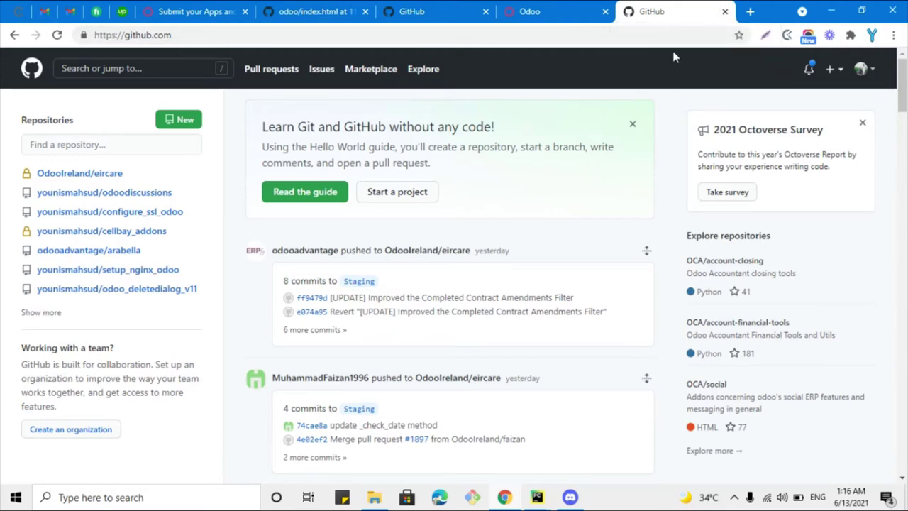
left_click(725, 12)
Open the form for creating a new GitHub repository.
left_click(454, 12)
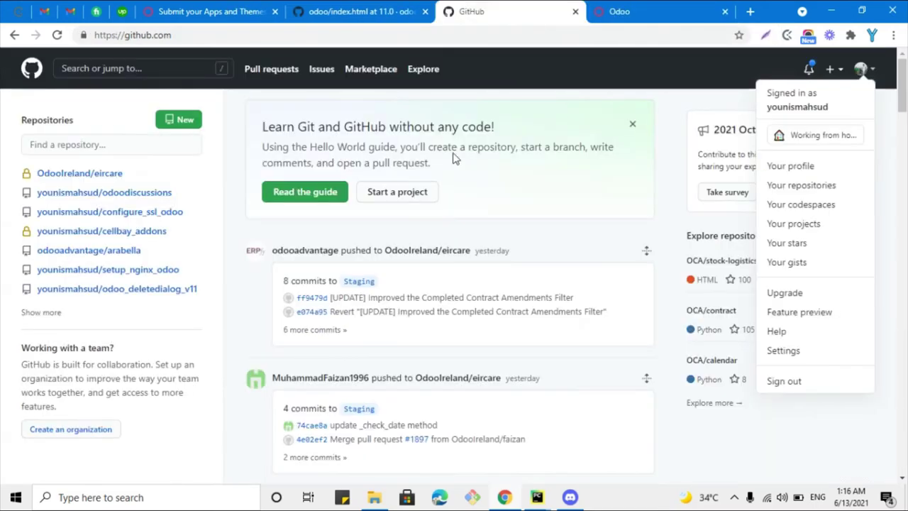
left_click(177, 123)
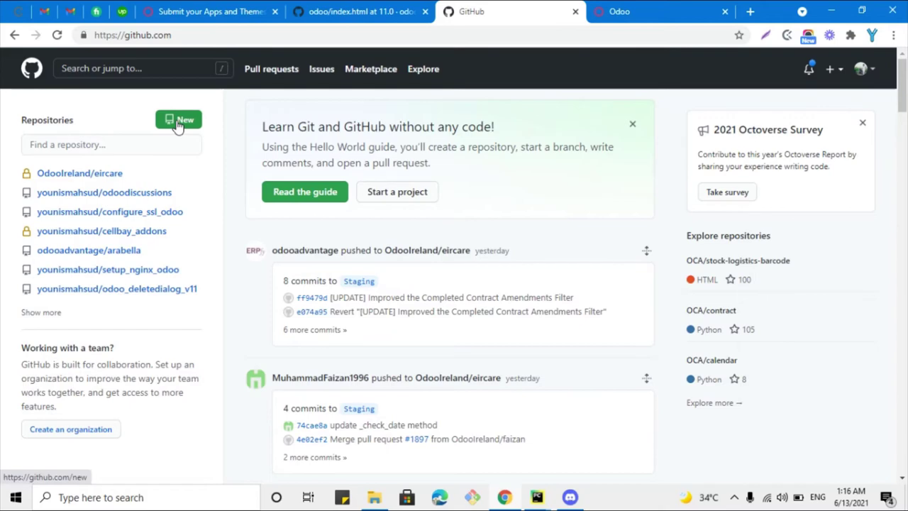
left_click(177, 121)
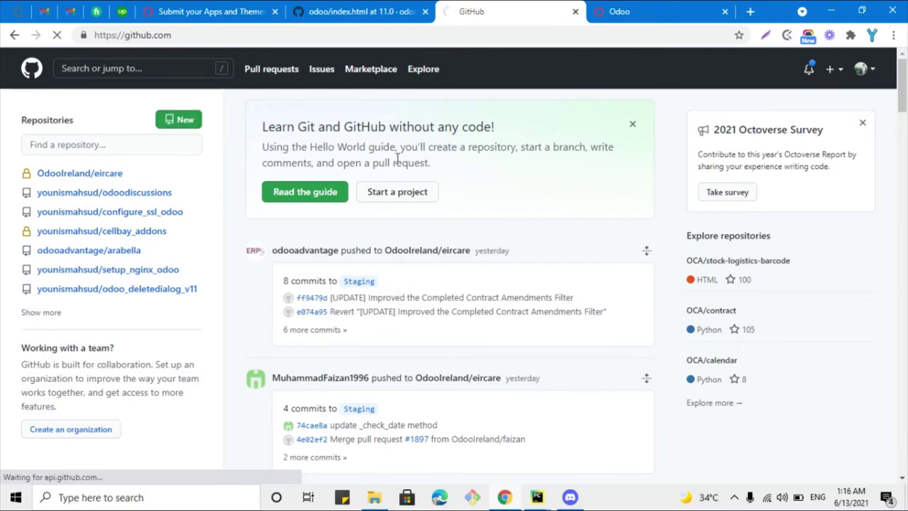
left_click(370, 224)
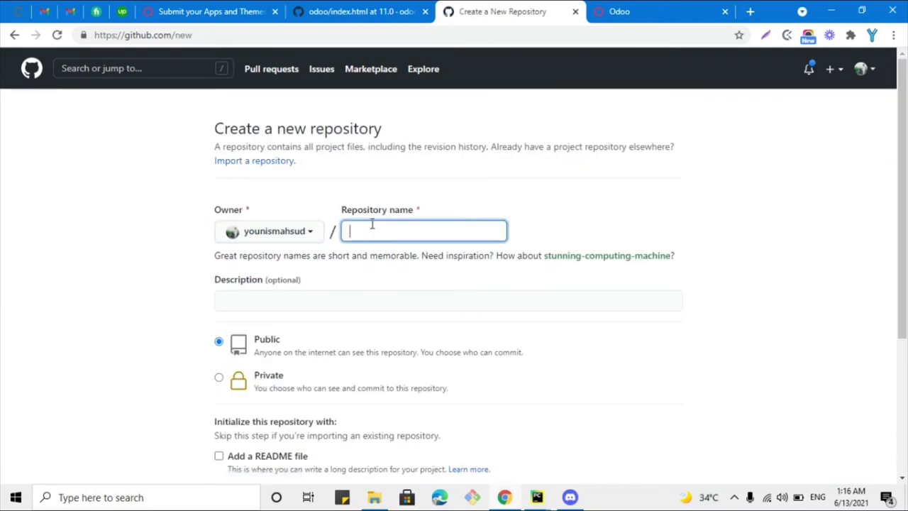
scroll(390, 134, "down", 2)
left_click(311, 169)
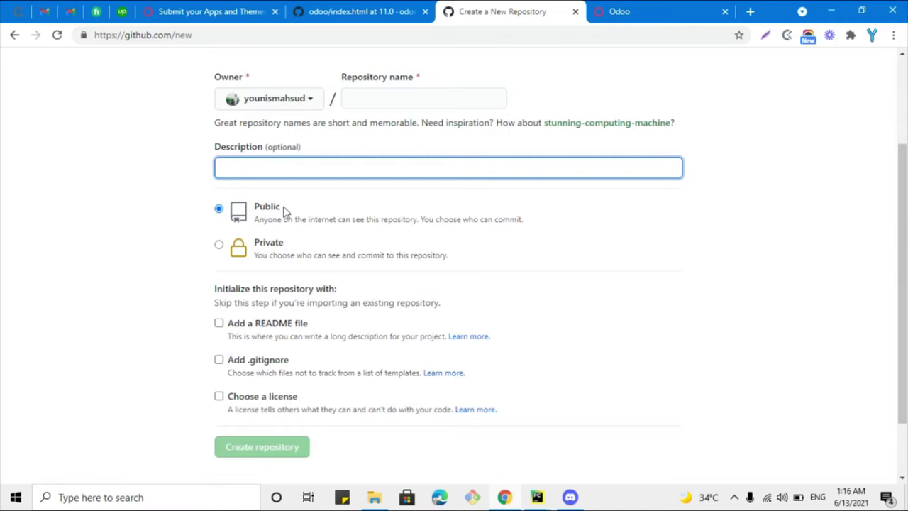
Try the Private visibility option for the new repository, and set it back to Public.
left_click(220, 247)
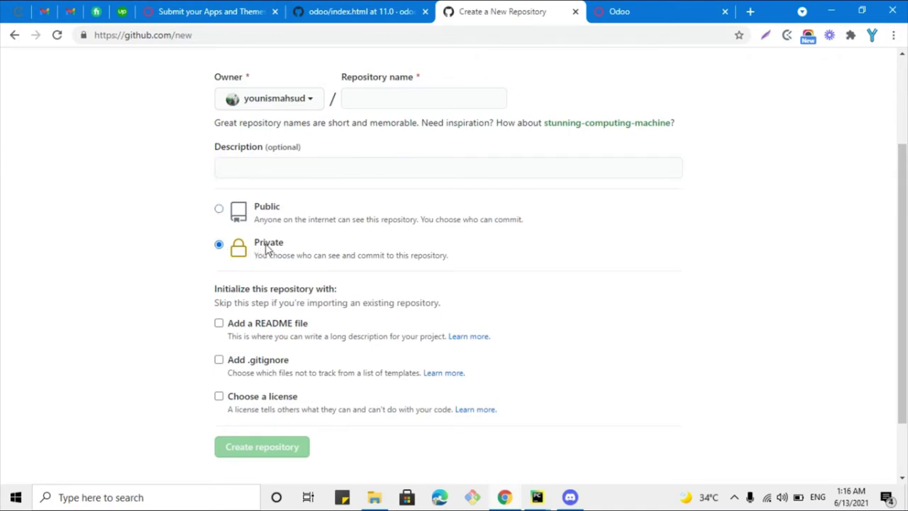
scroll(266, 247, "up", 1)
left_click(220, 274)
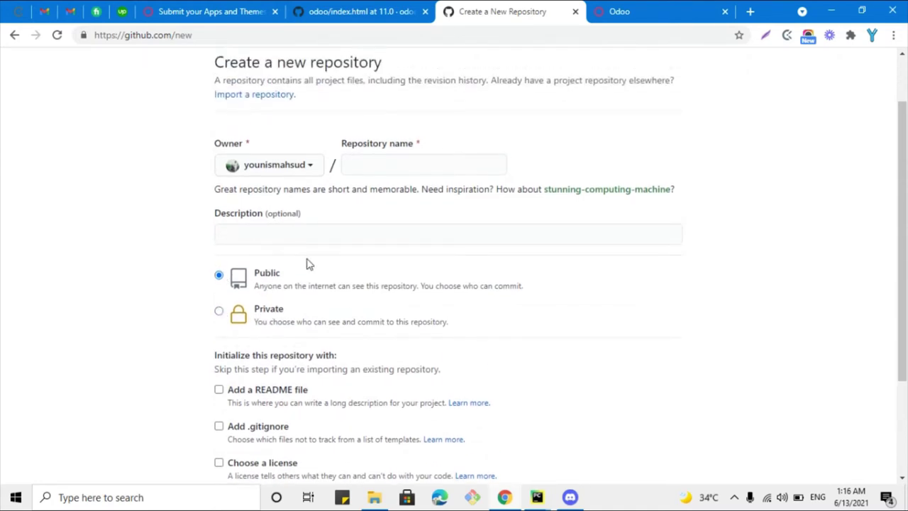
scroll(309, 264, "down", 1)
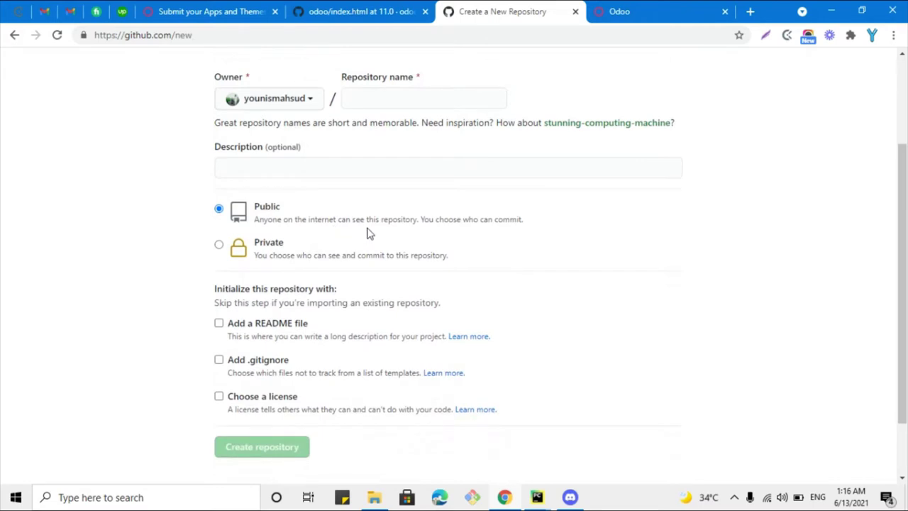
Initialize the new repository with a README file and enter aa as its name.
scroll(368, 234, "down", 1)
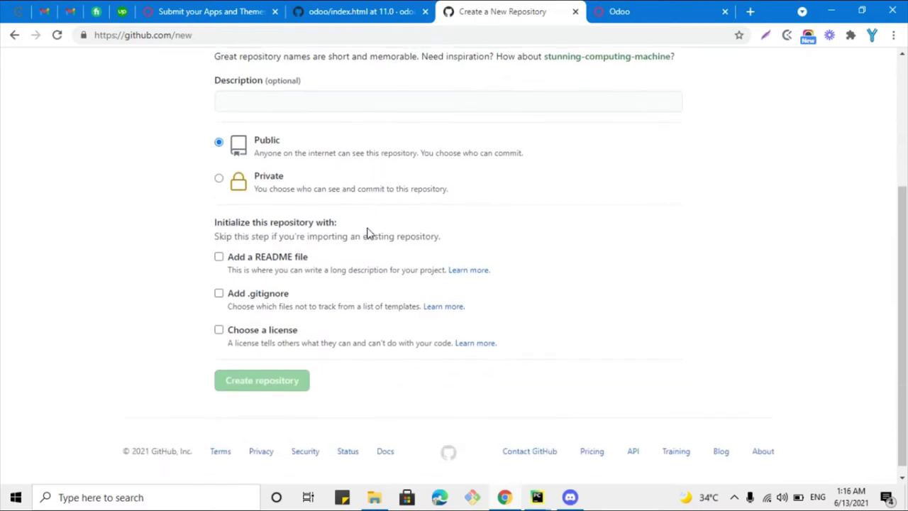
left_click(219, 257)
scroll(297, 275, "down", 1)
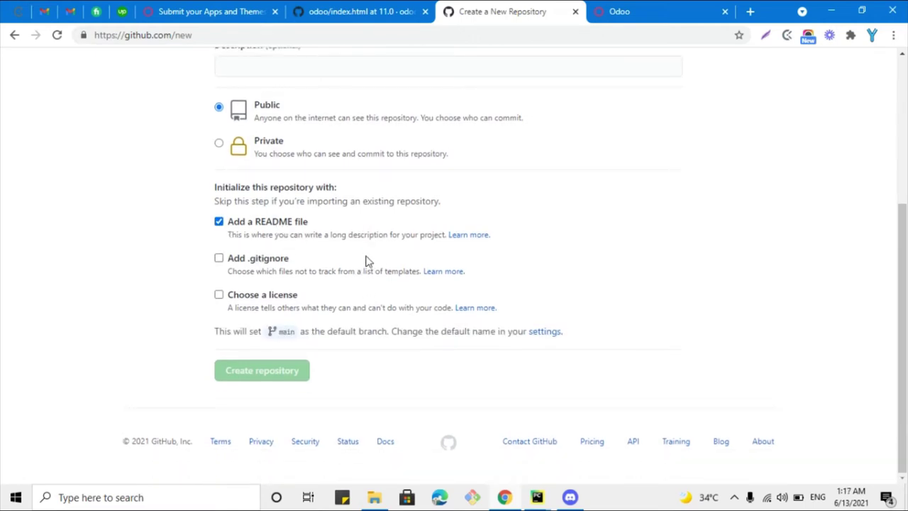
scroll(265, 376, "up", 4)
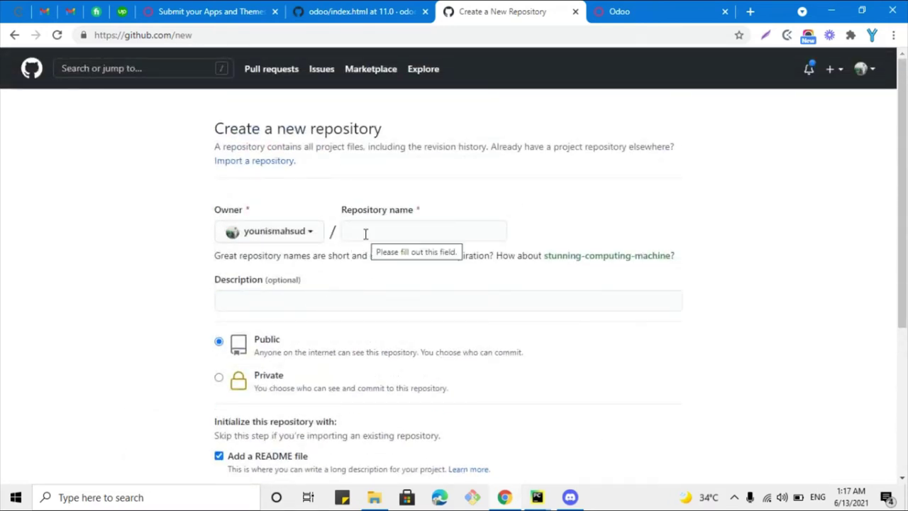
left_click(365, 235)
type("ss")
scroll(383, 276, "down", 4)
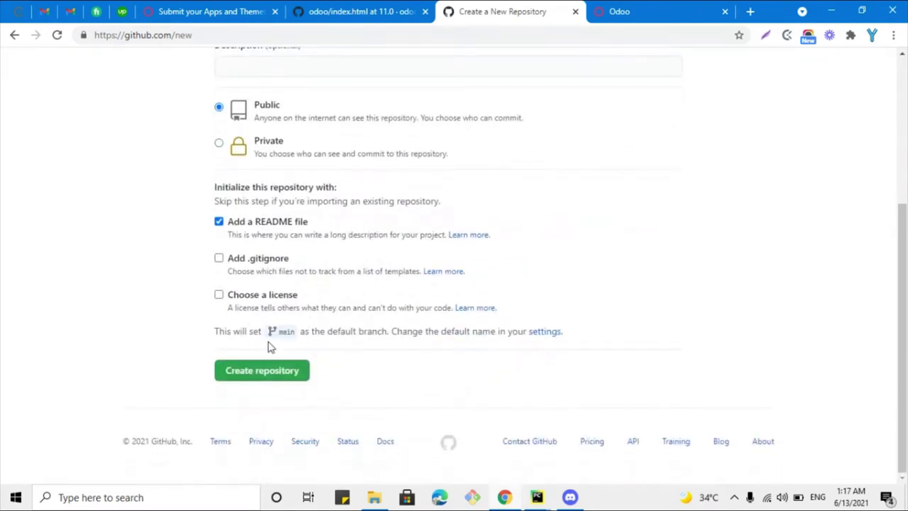
scroll(310, 355, "up", 4)
scroll(301, 376, "down", 4)
scroll(266, 385, "up", 4)
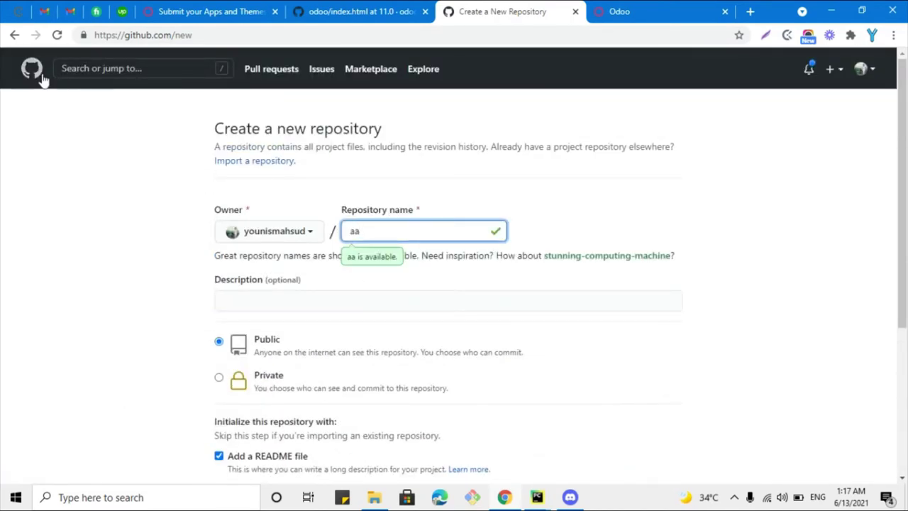
Search GitHub for odoo and open the existing odoodiscussions repository.
left_click(74, 68)
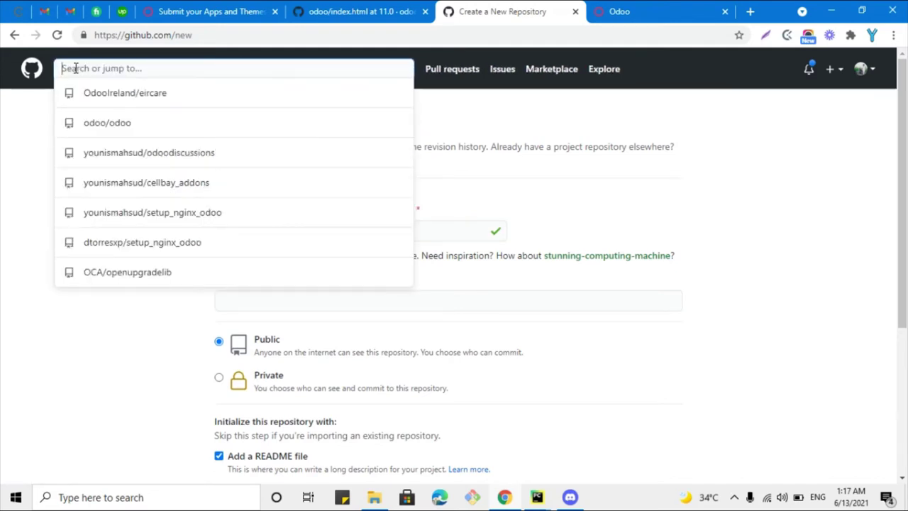
type("odoo")
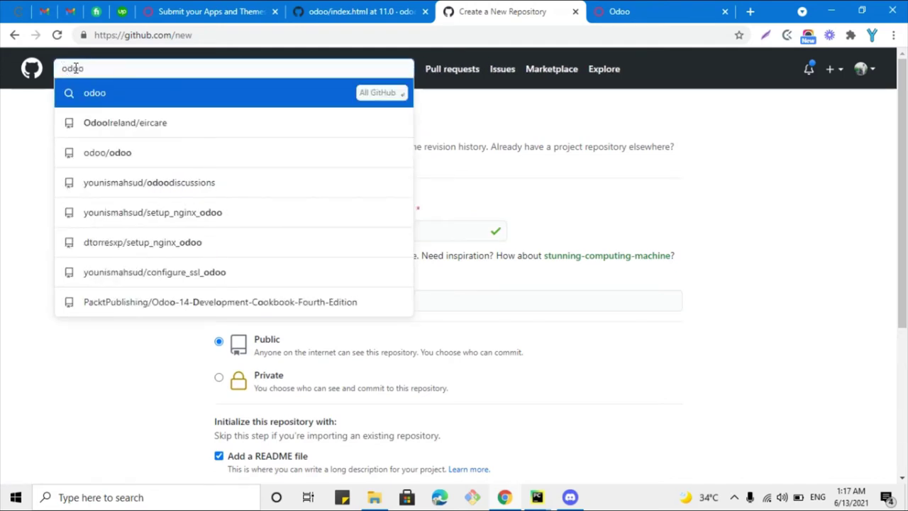
key("Down")
key("Down")
key("Down")
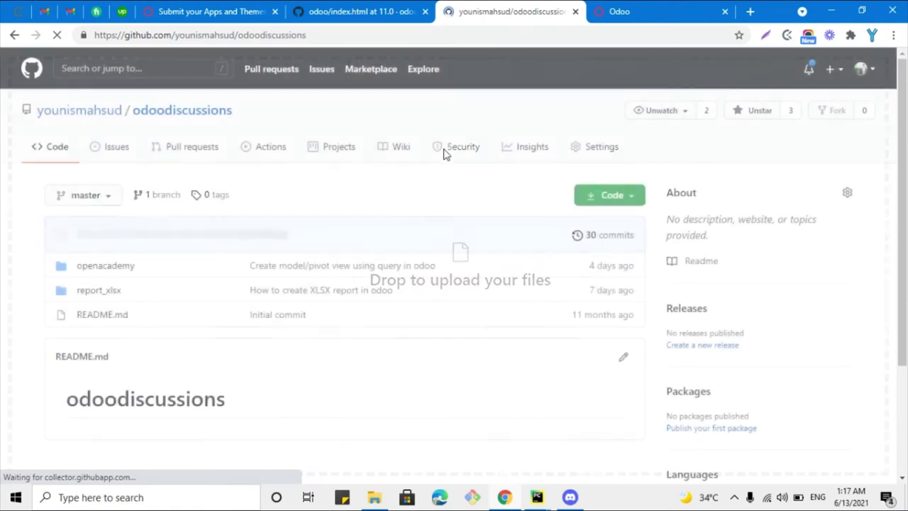
left_click(98, 200)
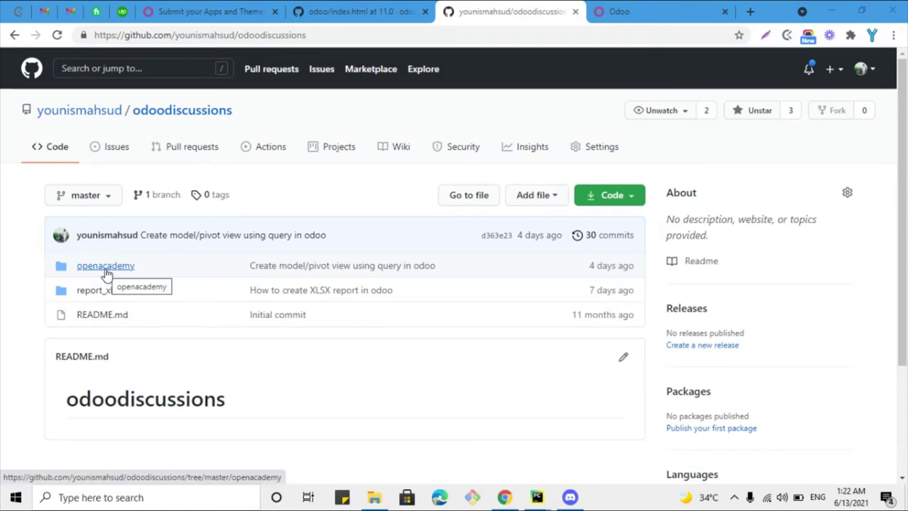
left_click(99, 192)
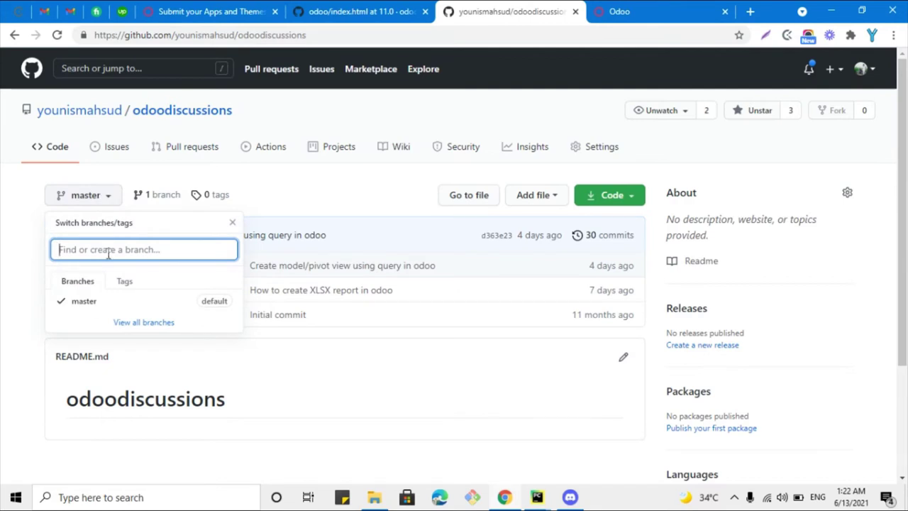
type("13.0")
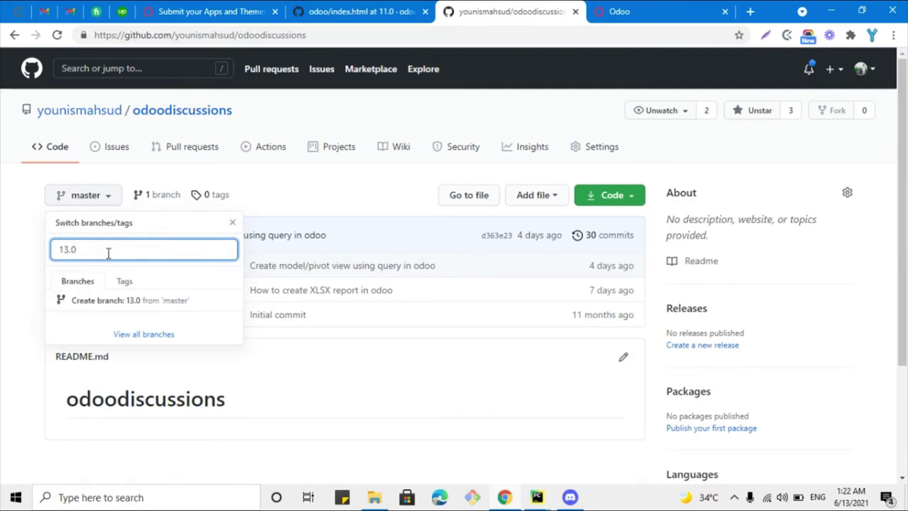
key("ctrl+a")
key("BackSpace")
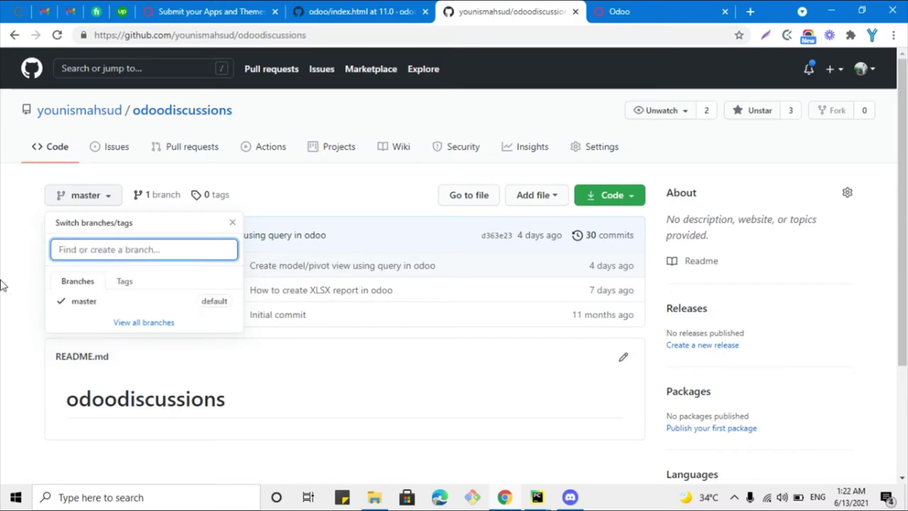
Create a branch named 13.0 from master in the odoodiscussions repository.
left_click(93, 201)
left_click(93, 201)
type("1")
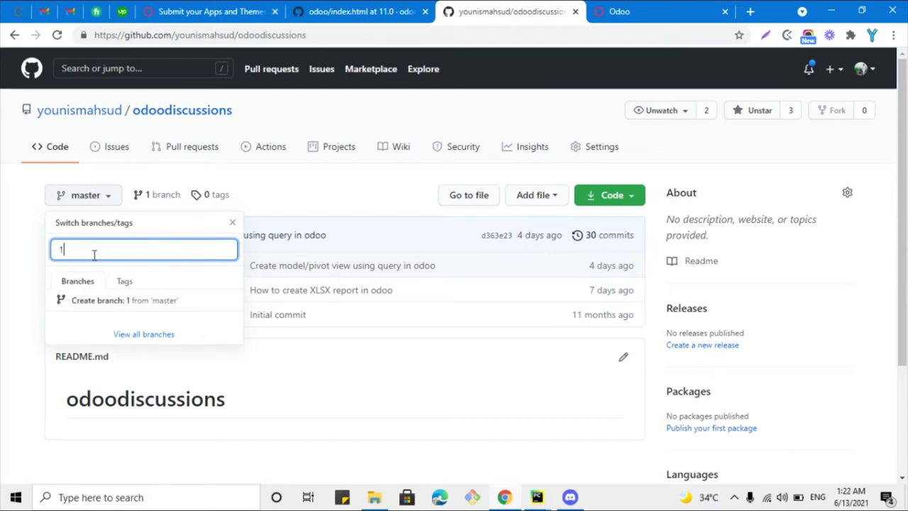
type("3.0")
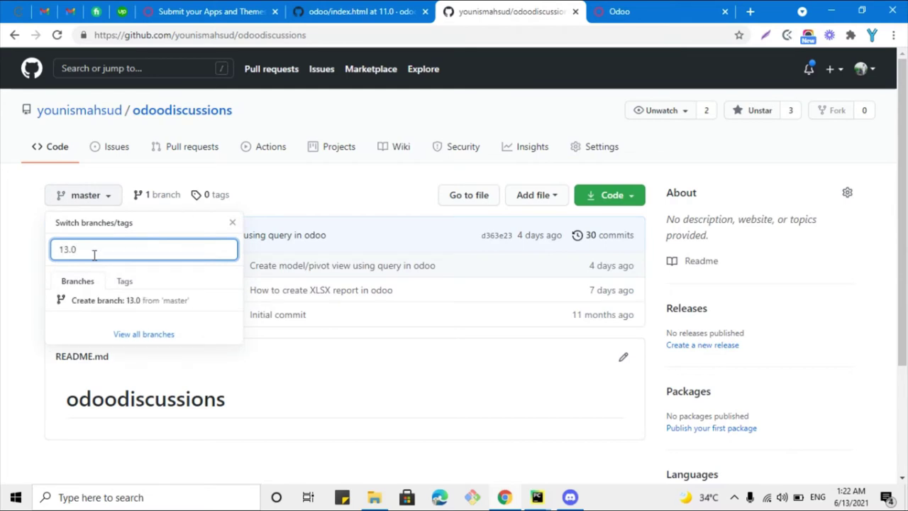
left_click(119, 303)
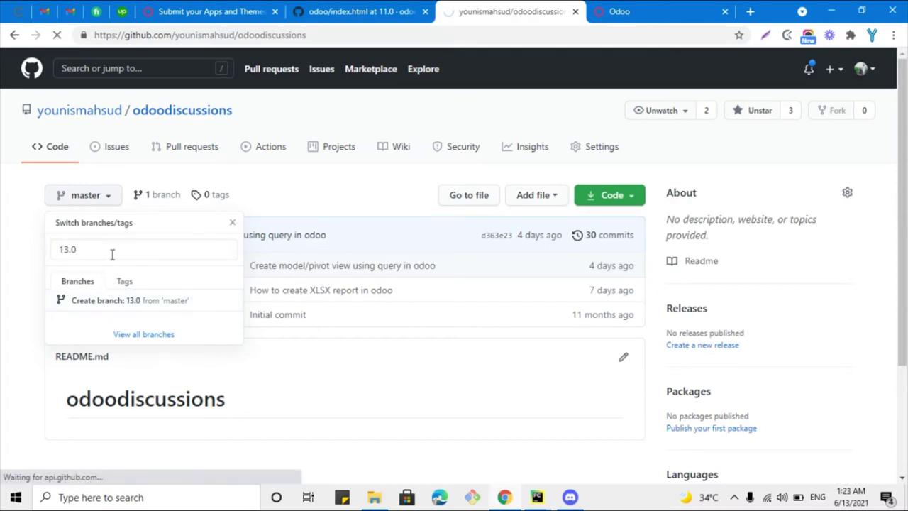
scroll(176, 240, "down", 1)
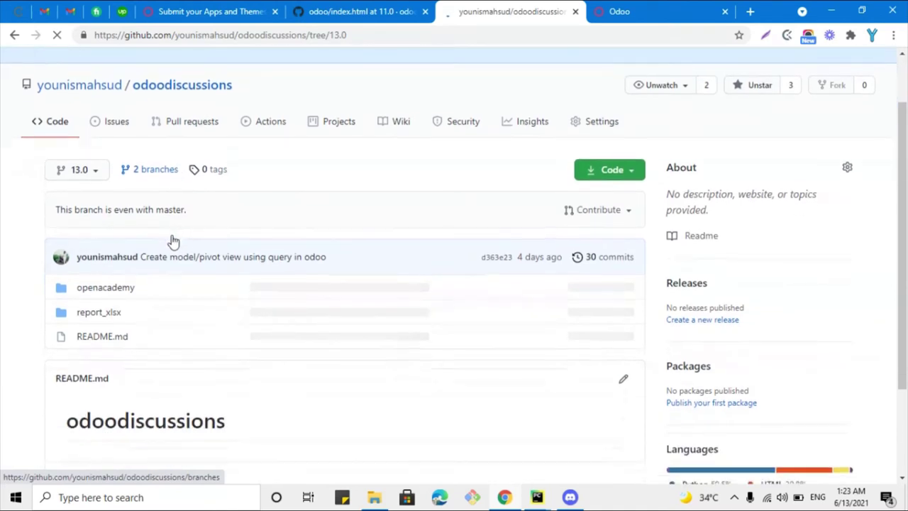
Check the list of branches in the odoodiscussions repository.
left_click(89, 173)
left_click(3, 277)
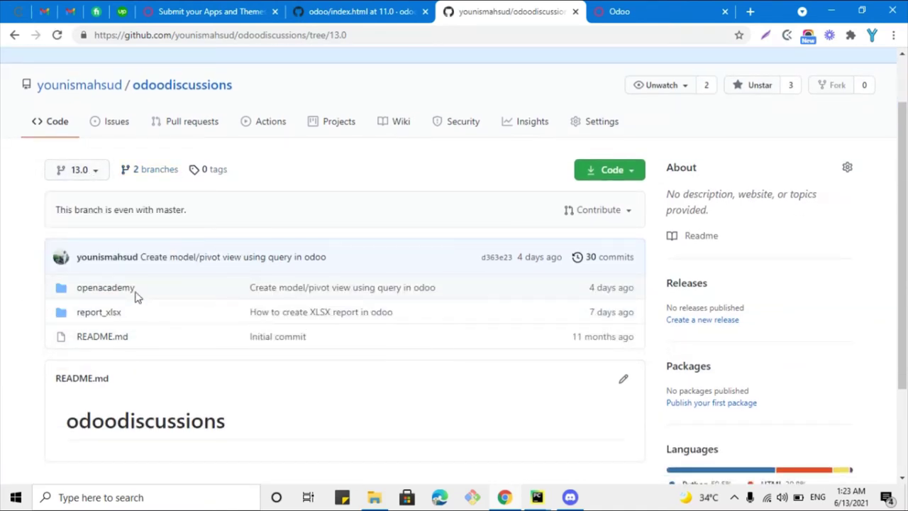
left_click(95, 174)
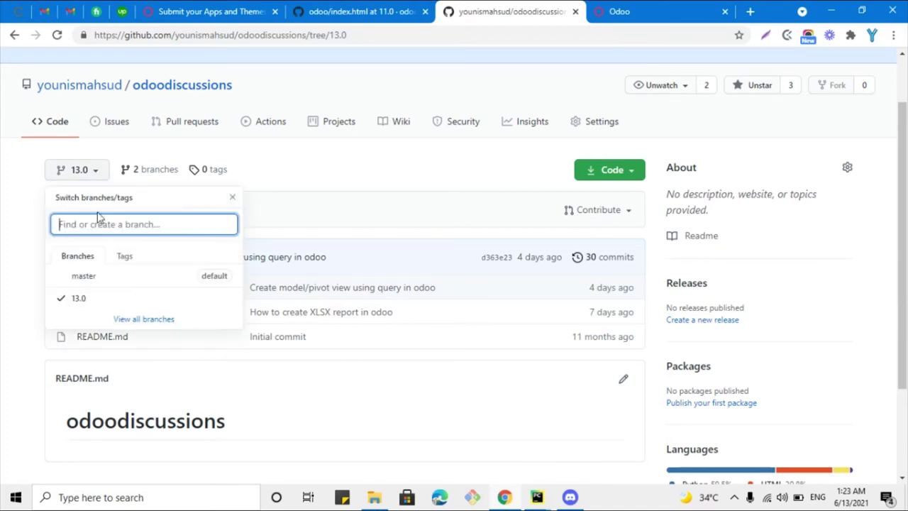
left_click(2, 260)
left_click(247, 10)
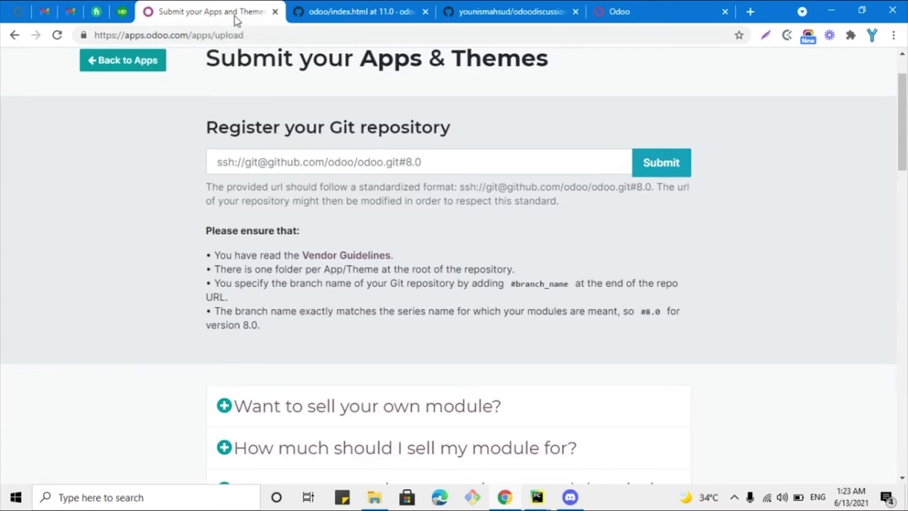
left_click_drag(220, 122, 447, 123)
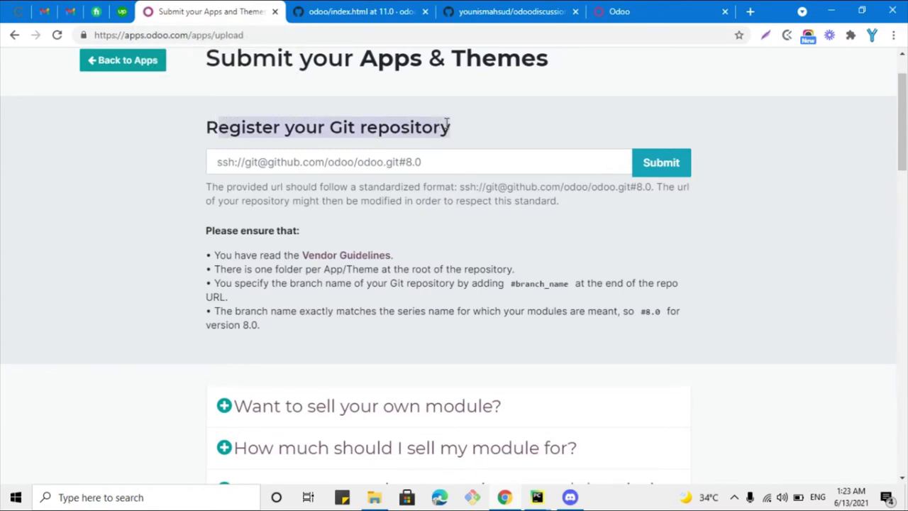
left_click(331, 162)
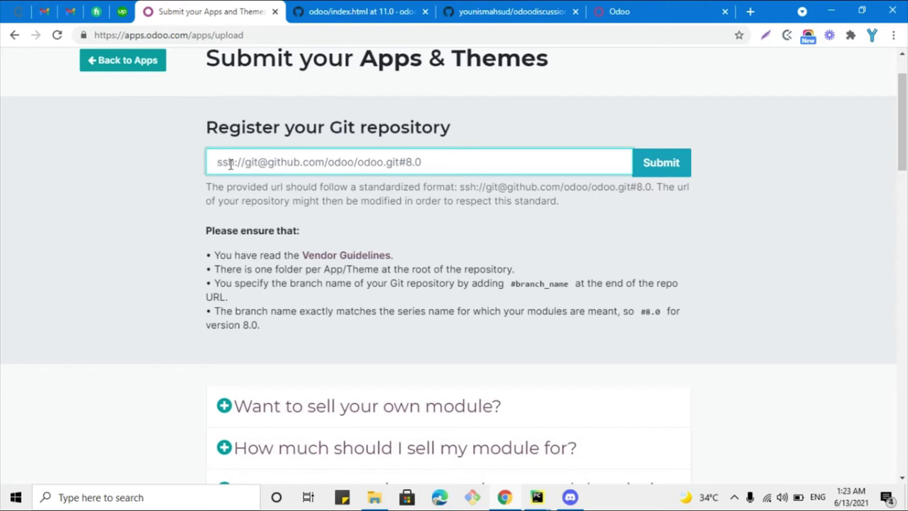
left_click_drag(462, 188, 650, 187)
key("ctrl+c")
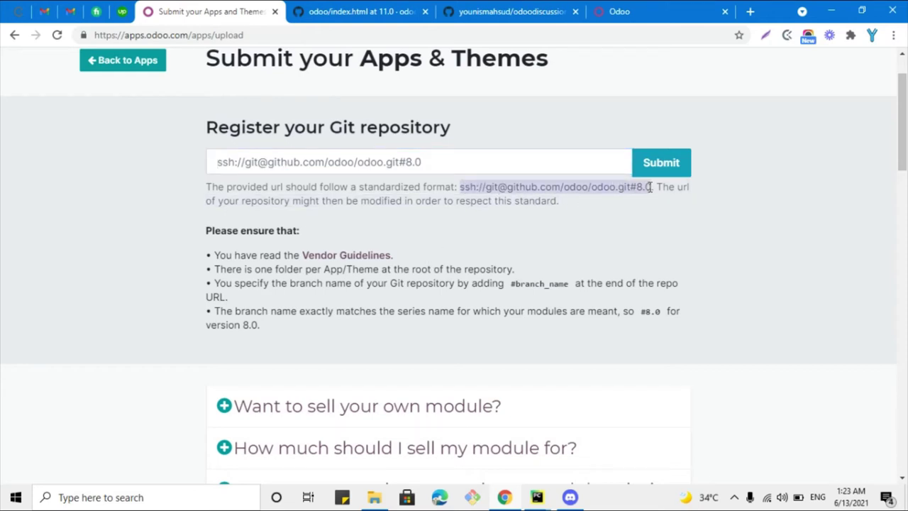
left_click(317, 162)
key("ctrl+v")
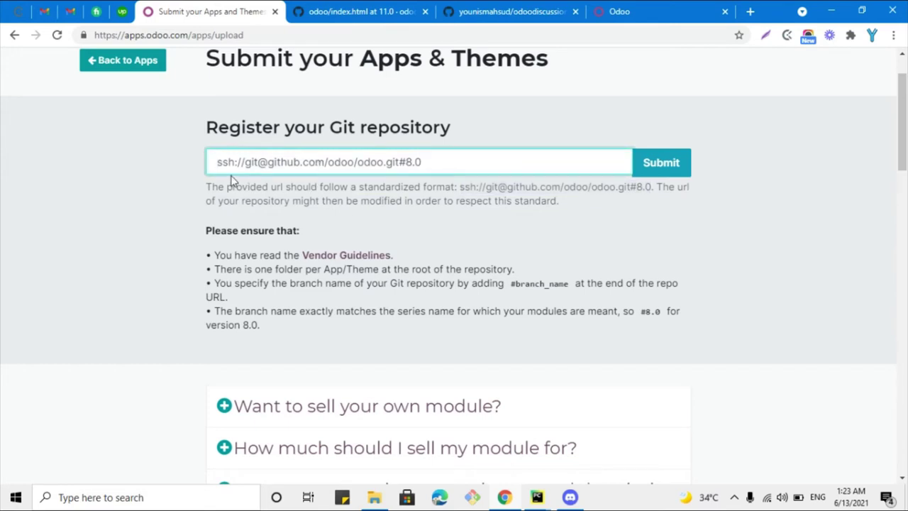
left_click_drag(220, 164, 344, 162)
double_click(344, 162)
double_click(392, 162)
left_click(369, 162)
left_click_drag(358, 163, 384, 163)
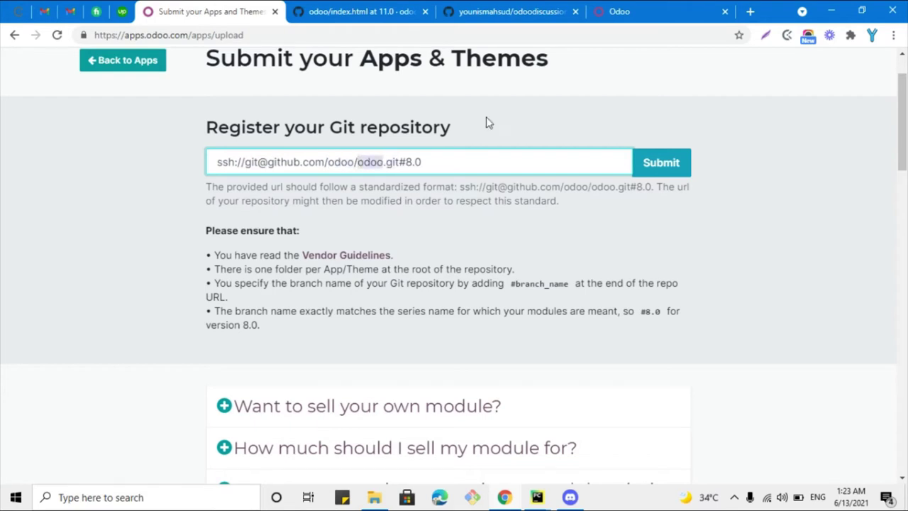
Replace the github.com/odoo/odoo part of the URL with the odoodiscussions repository's GitHub address.
left_click(506, 8)
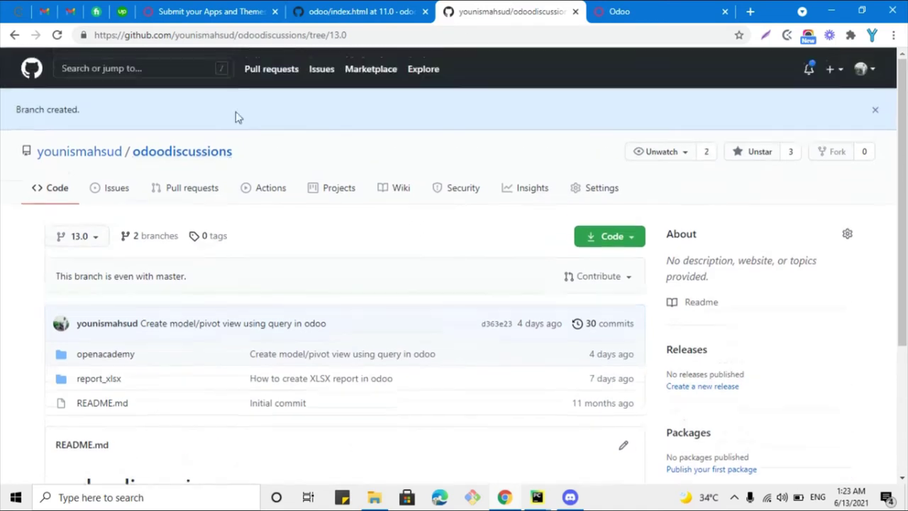
left_click_drag(238, 157, 130, 151)
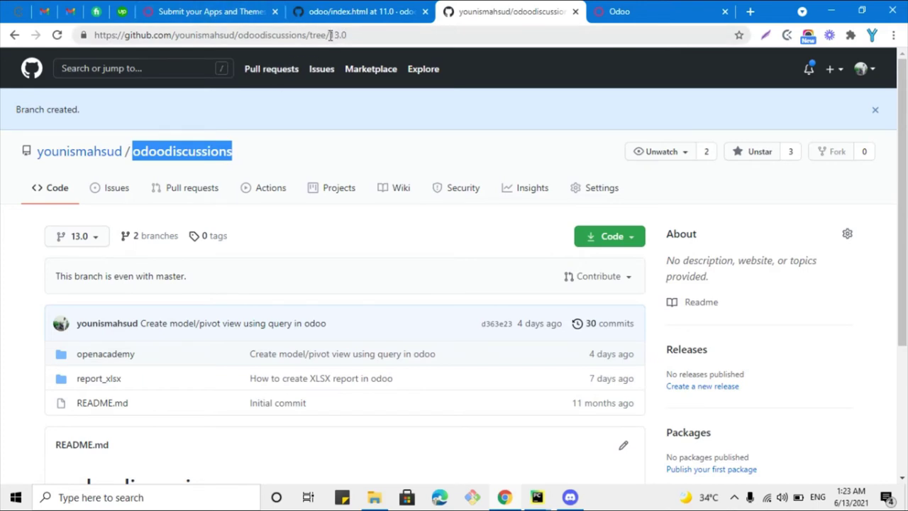
left_click_drag(308, 35, 127, 37)
key("ctrl+c")
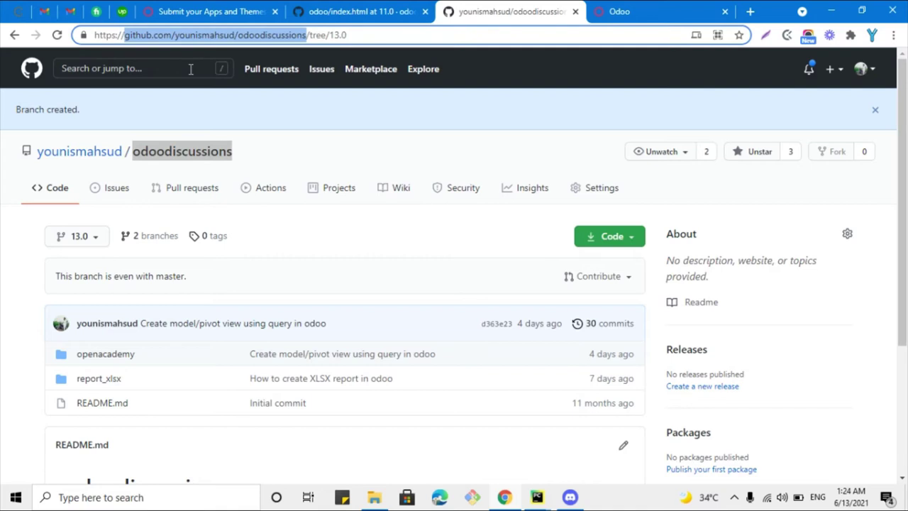
left_click(208, 11)
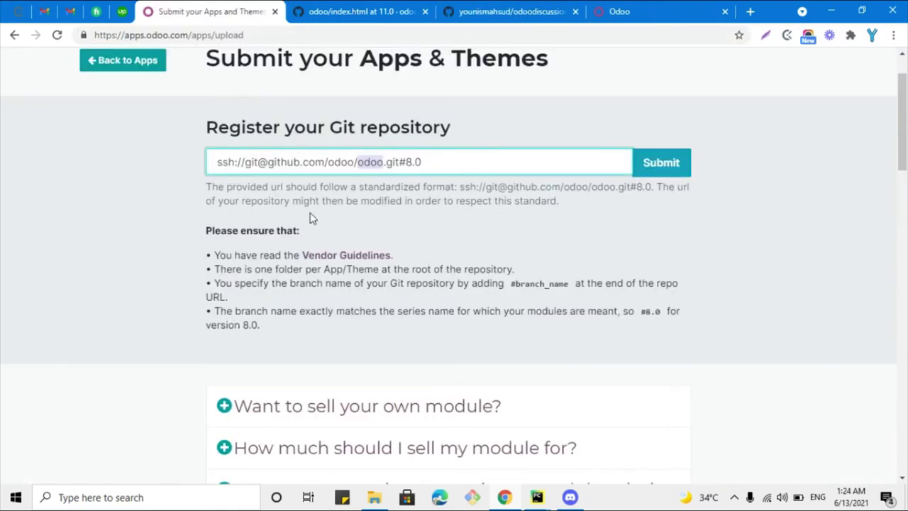
left_click(390, 163)
left_click_drag(384, 164, 272, 169)
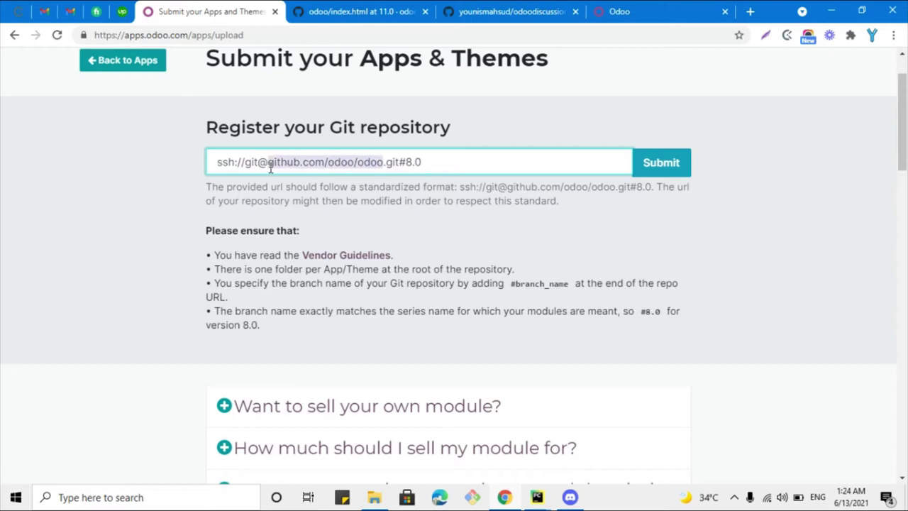
key("ctrl+v")
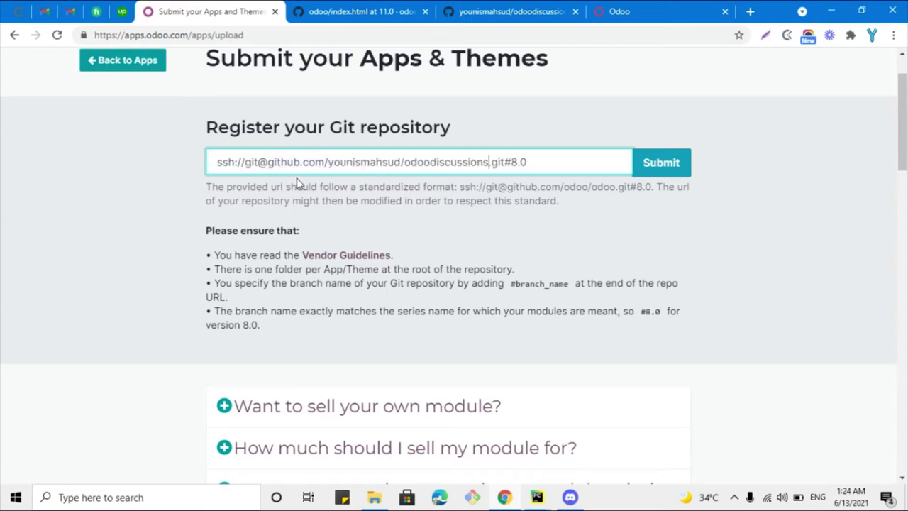
Set the branch suffix of the repository URL to 13.0 and submit the repository for registration.
double_click(518, 162)
left_click(490, 11)
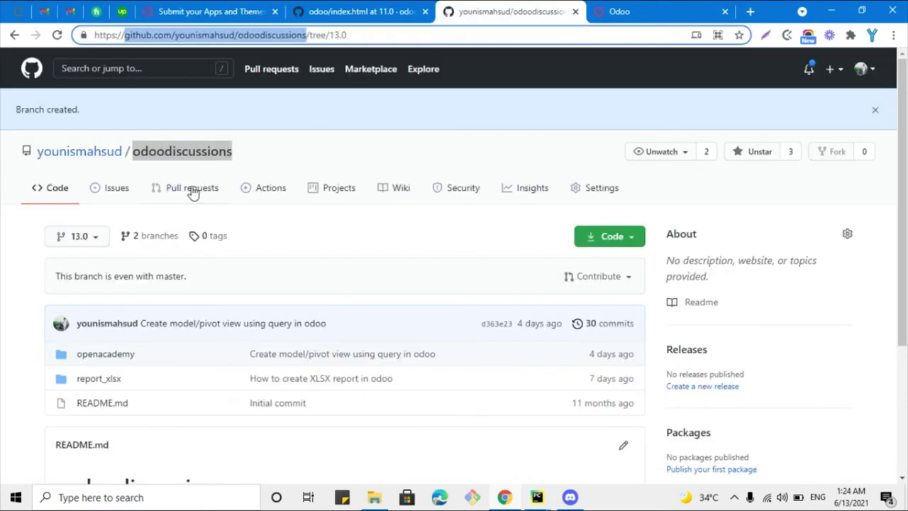
left_click(213, 12)
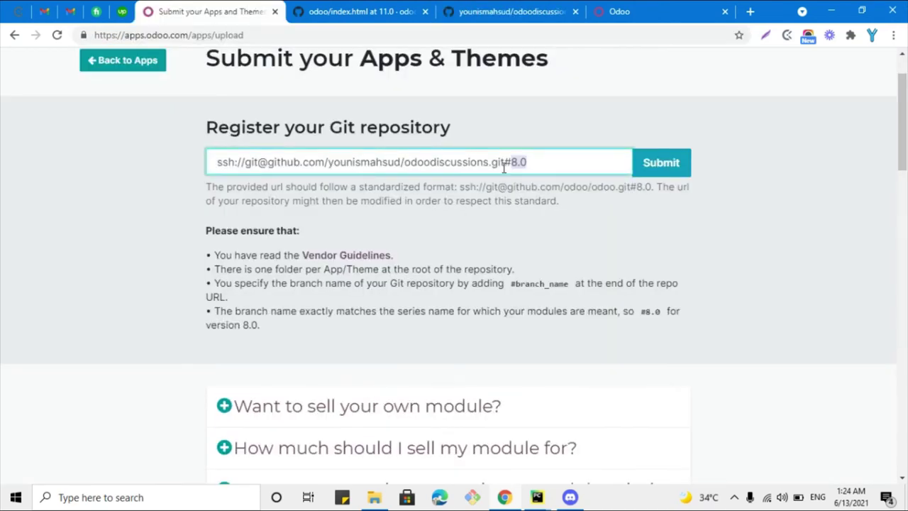
type("13")
left_click(669, 166)
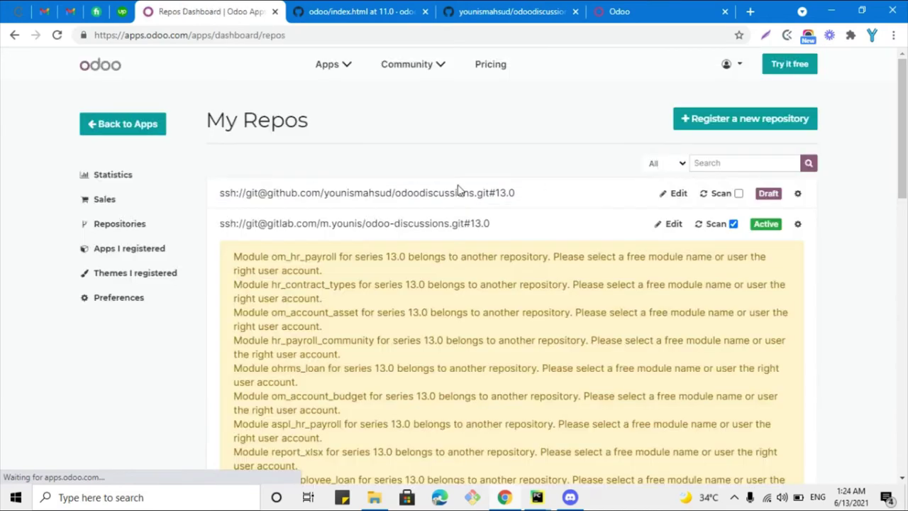
Check the publishing options of the odoodiscussions repository, then scan it and review the scan messages for report_xlsx.
triple_click(468, 192)
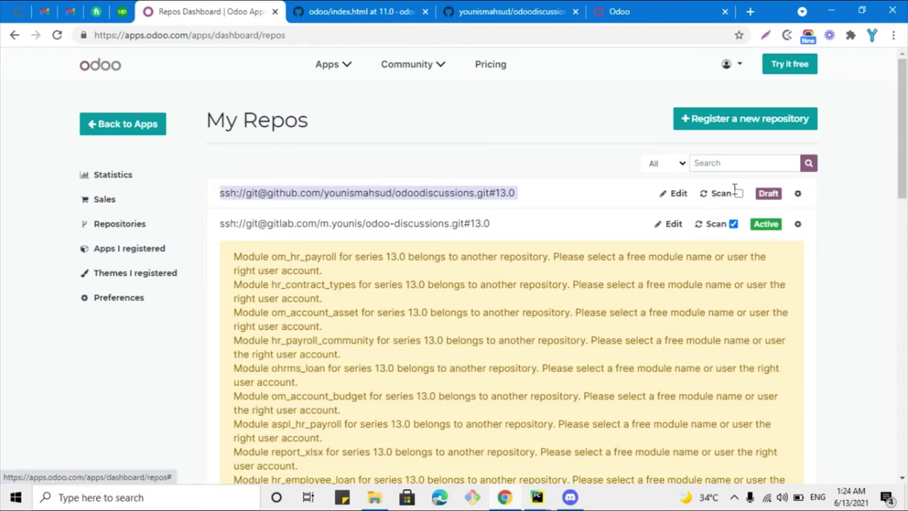
left_click(797, 197)
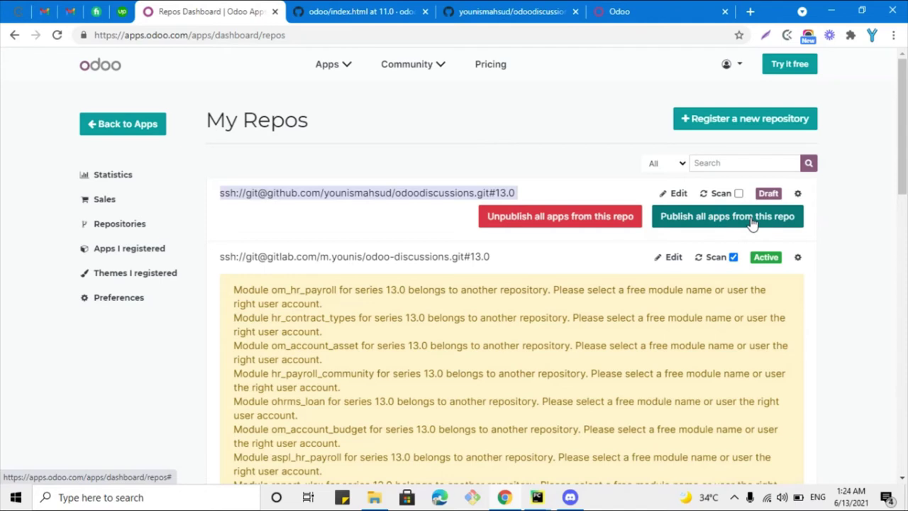
left_click(797, 194)
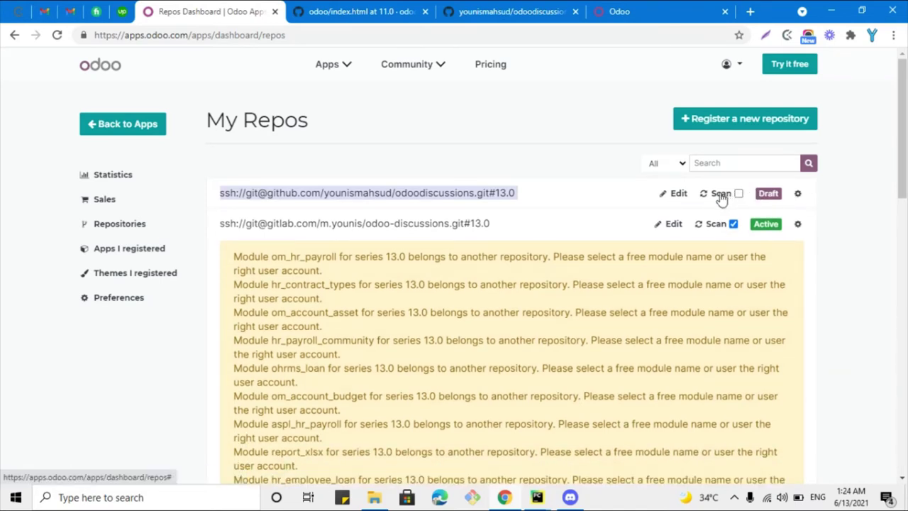
left_click(720, 194)
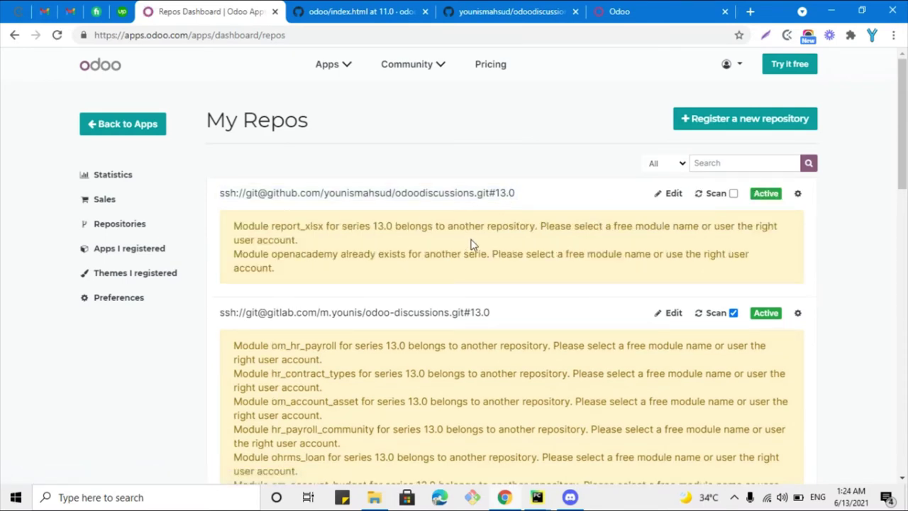
double_click(301, 227)
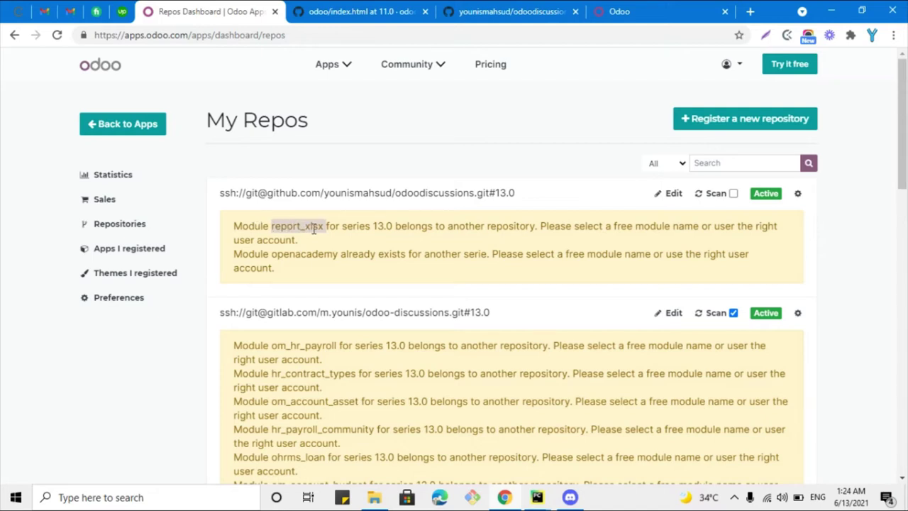
left_click_drag(339, 224, 540, 227)
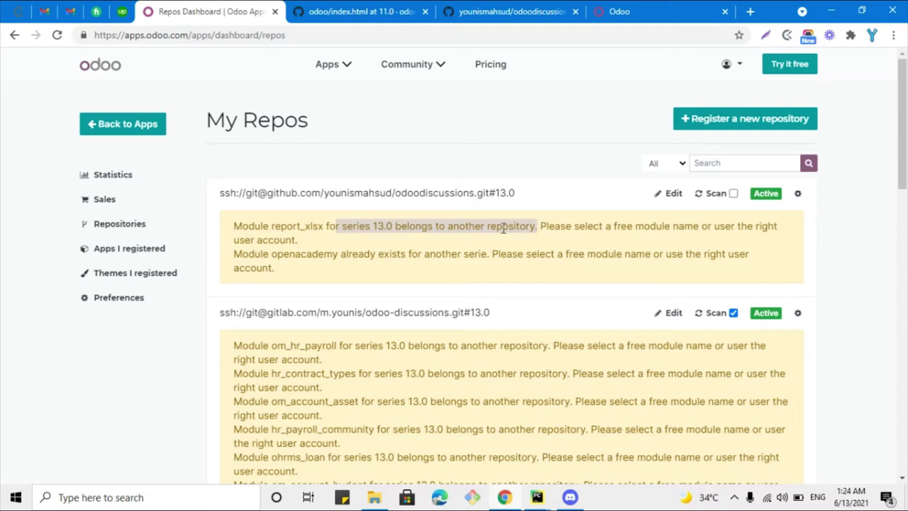
double_click(315, 227)
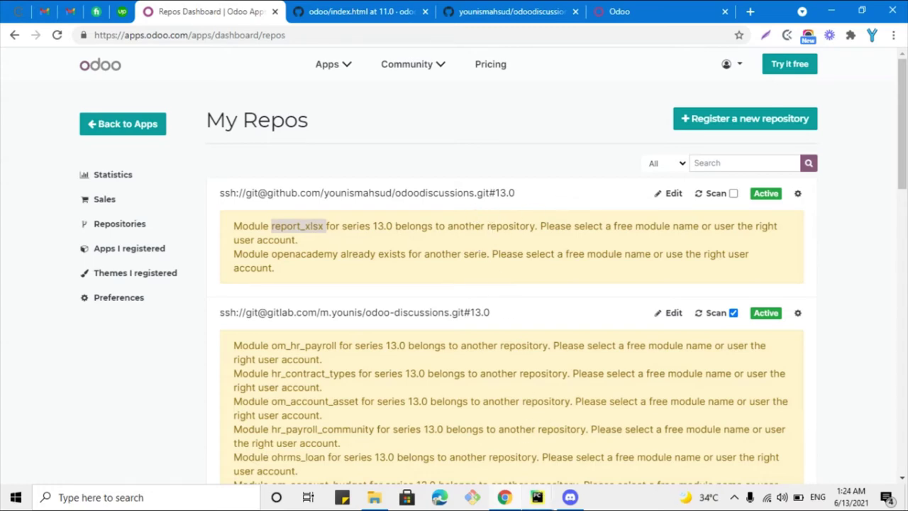
Switch to PyCharm and delete the report_xlsx directory from the odoodiscussions folder.
mouse_move(540, 494)
left_click(467, 452)
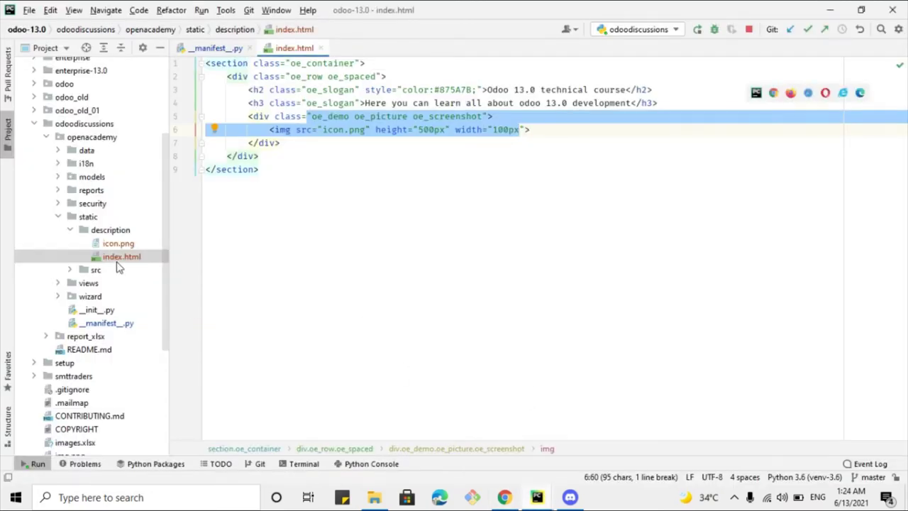
left_click(117, 257)
double_click(113, 231)
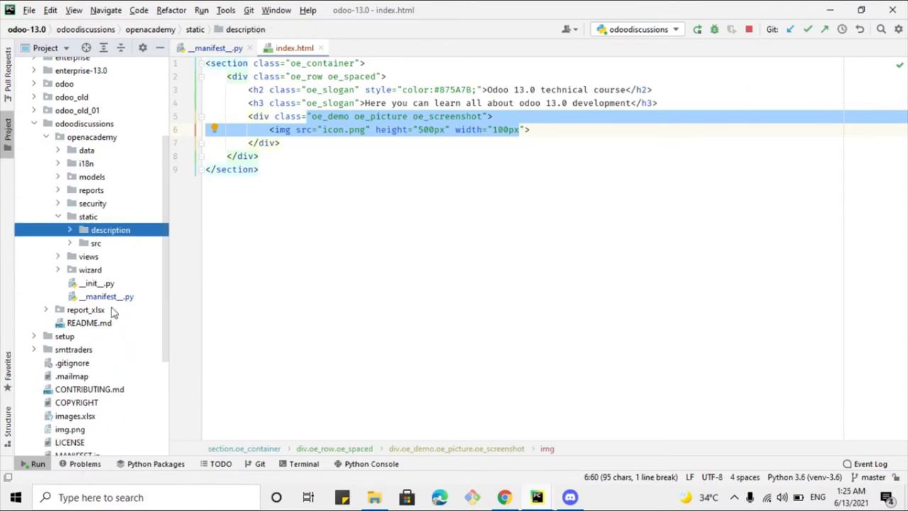
double_click(107, 297)
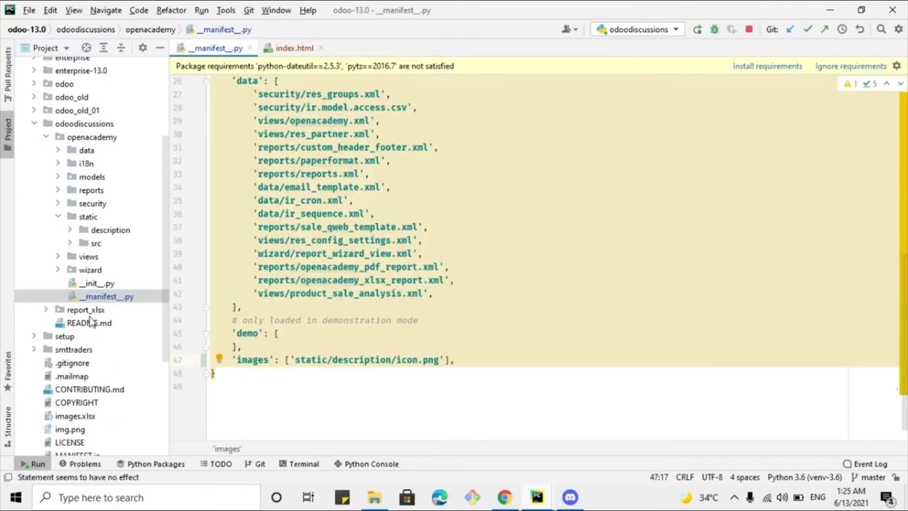
right_click(86, 313)
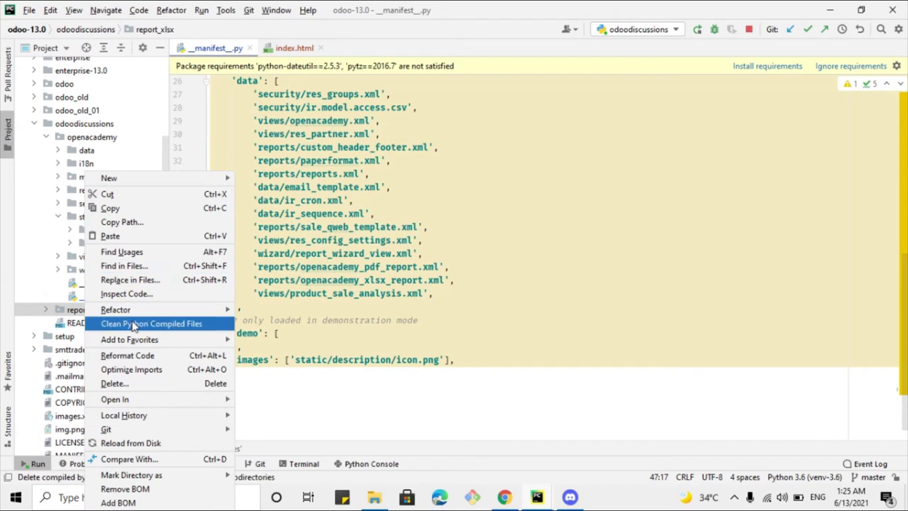
left_click(124, 384)
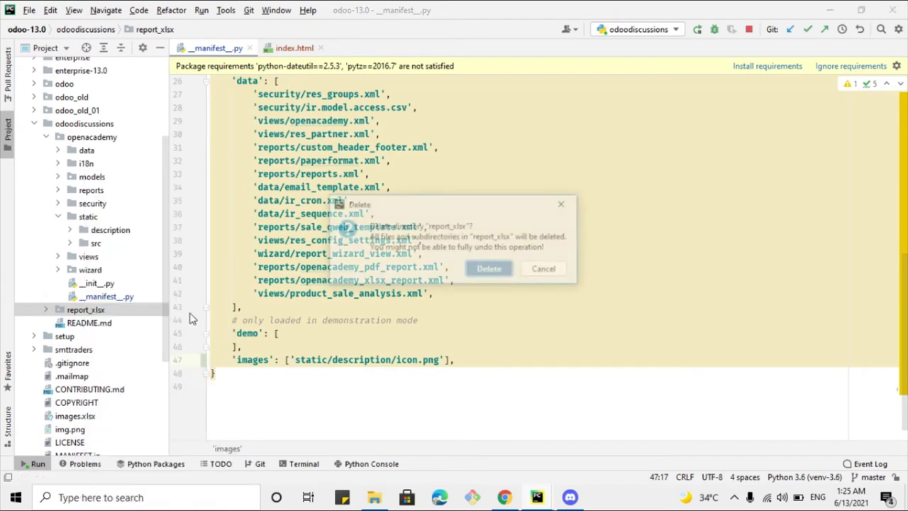
left_click(490, 270)
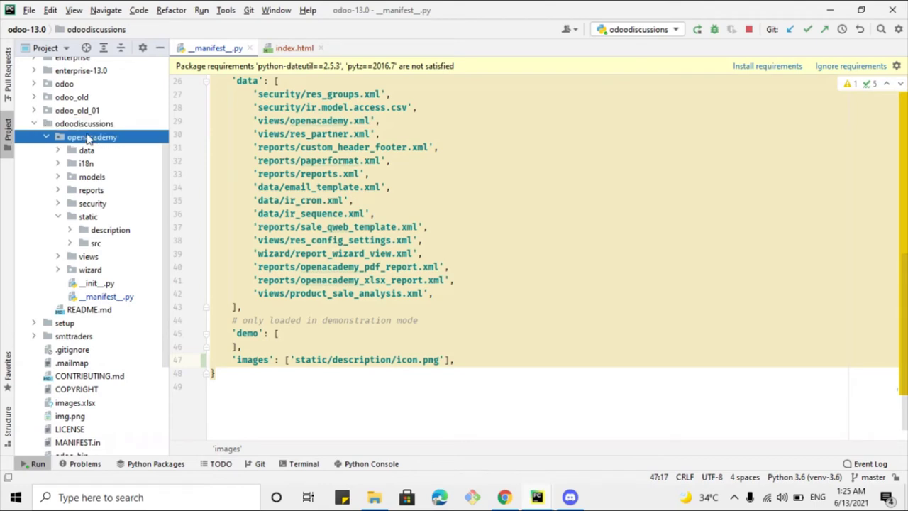
Open a terminal in the openacademy folder and stage the changes with git add.
right_click(88, 137)
mouse_move(127, 362)
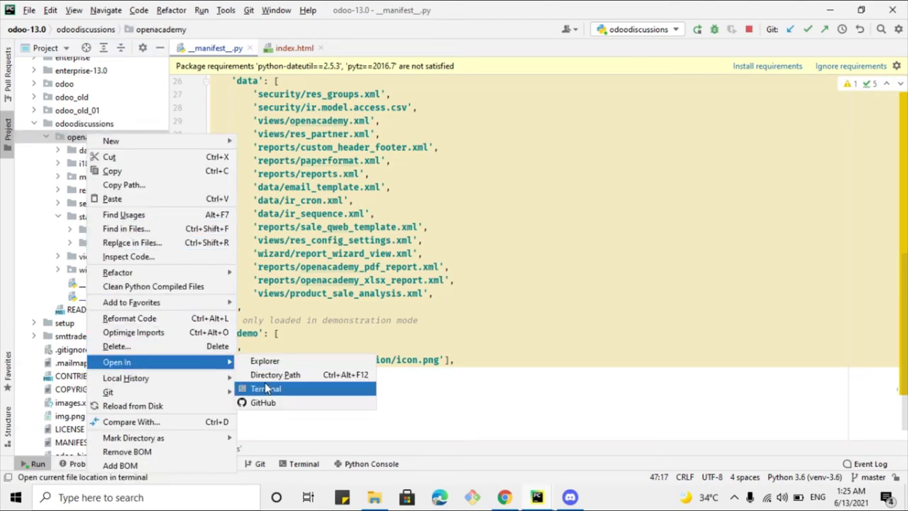
left_click(264, 387)
type("git status")
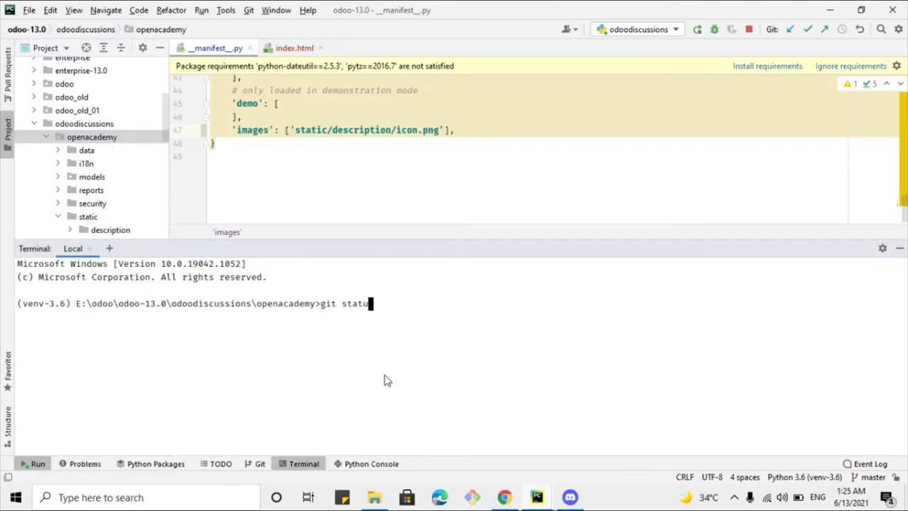
key("BackSpace")
key("BackSpace")
key("BackSpace")
key("BackSpace")
key("BackSpace")
key("BackSpace")
type("add .")
key("Return")
Commit the staged changes with the message "Remove moudle".
type("git commi")
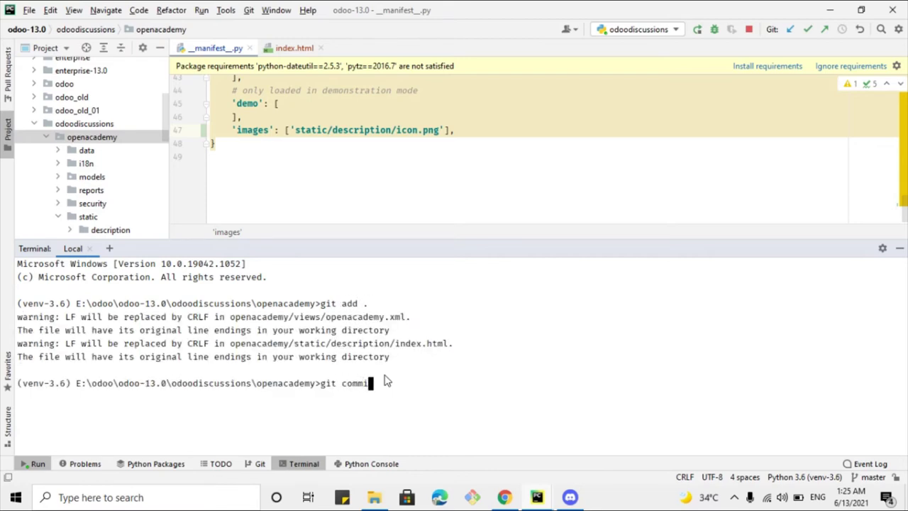
type("t -m \"Remove ,")
key("BackSpace")
type("moudle\"")
key("Return")
type("git push or")
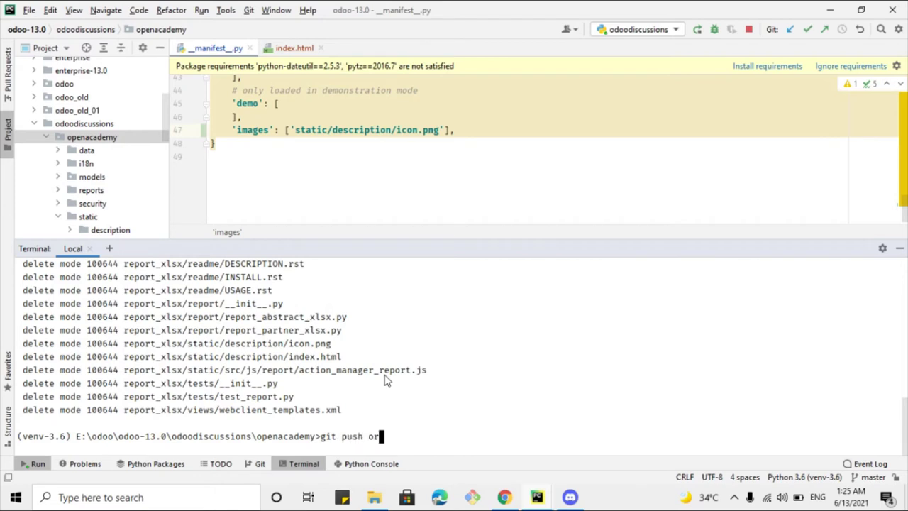
type("igin 13.0")
key("BackSpace")
key("BackSpace")
key("BackSpace")
key("BackSpace")
key("BackSpace")
key("BackSpace")
key("BackSpace")
key("BackSpace")
key("BackSpace")
key("BackSpace")
key("BackSpace")
key("BackSpace")
key("BackSpace")
key("BackSpace")
key("BackSpace")
key("BackSpace")
key("BackSpace")
key("BackSpace")
key("BackSpace")
key("BackSpace")
Push the commit to the master branch on origin with git push.
type("git push origin master")
key("Return")
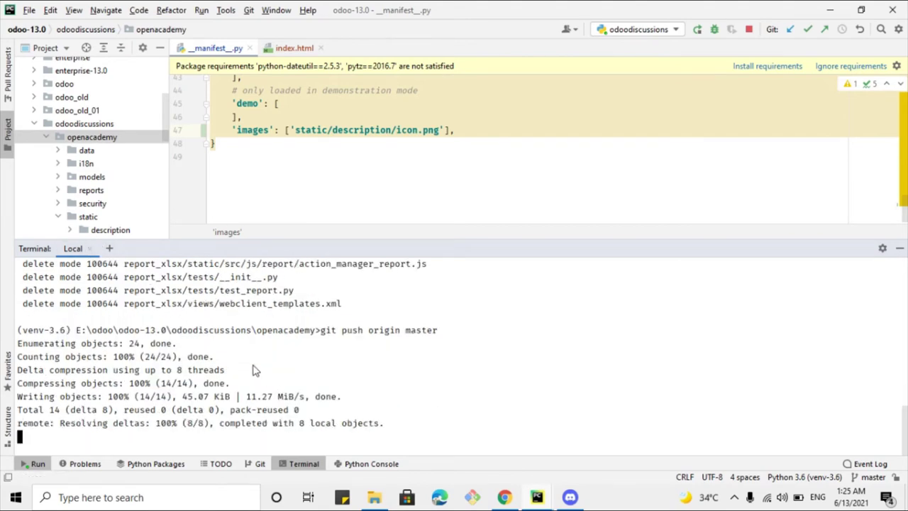
Check out the 13.0 branch with git checkout and open a fresh terminal in the openacademy folder.
type("git checkout ")
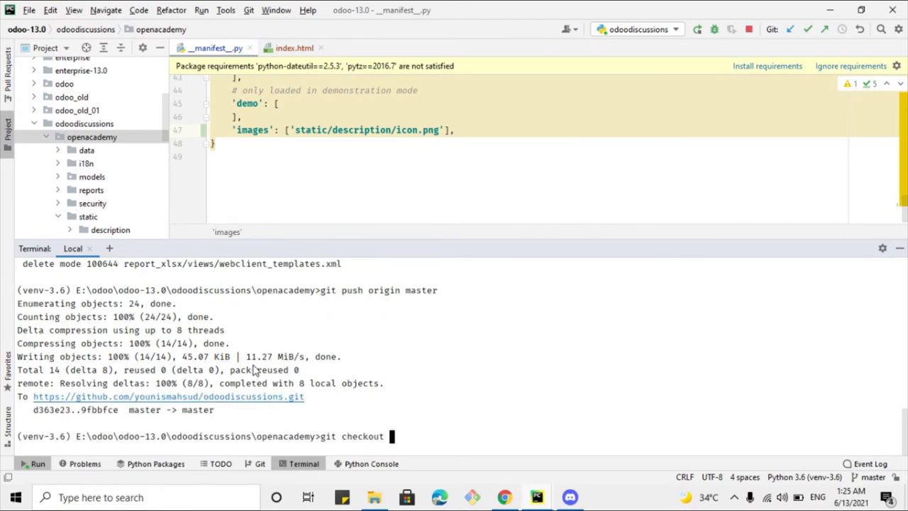
type("13.0")
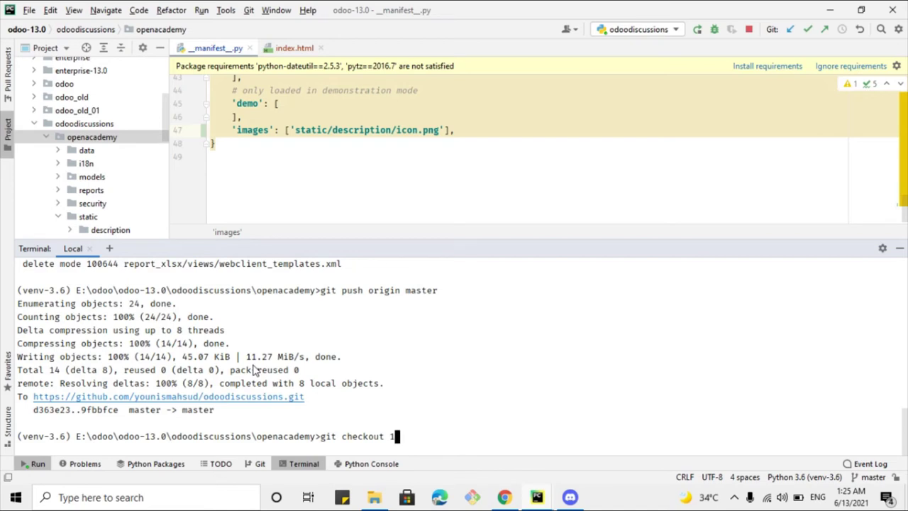
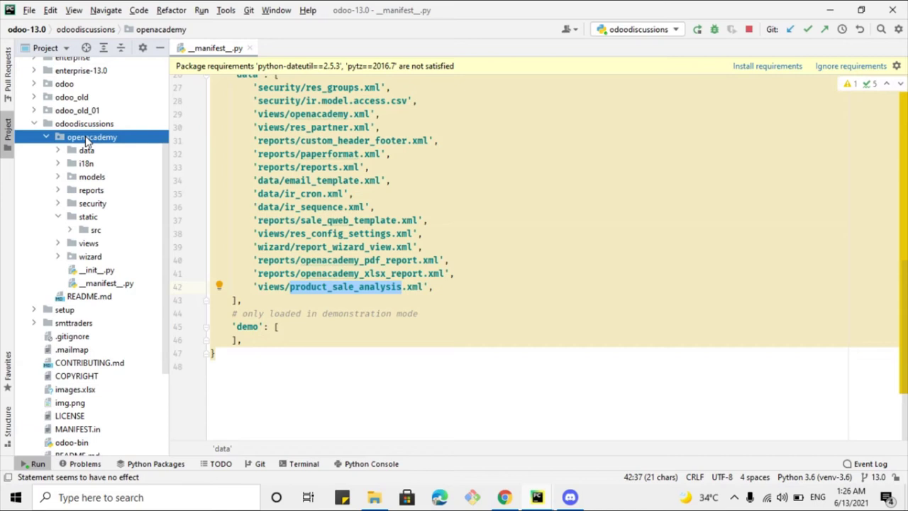
right_click(87, 139)
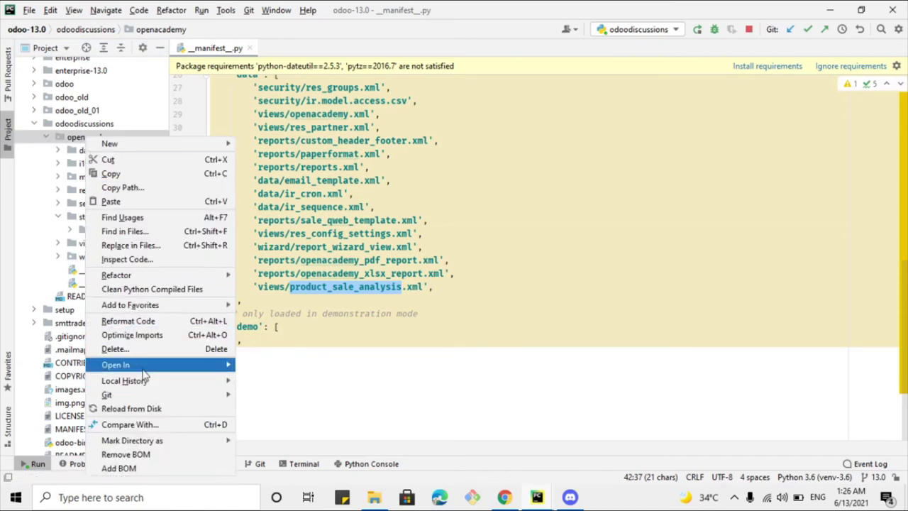
mouse_move(143, 366)
left_click(270, 391)
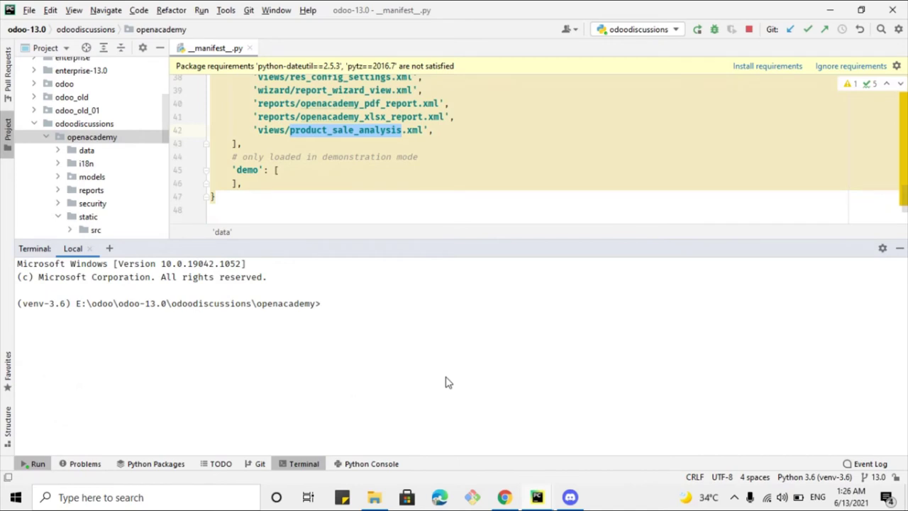
Pull the master branch from origin into the 13.0 branch with git pull.
type("git pull master")
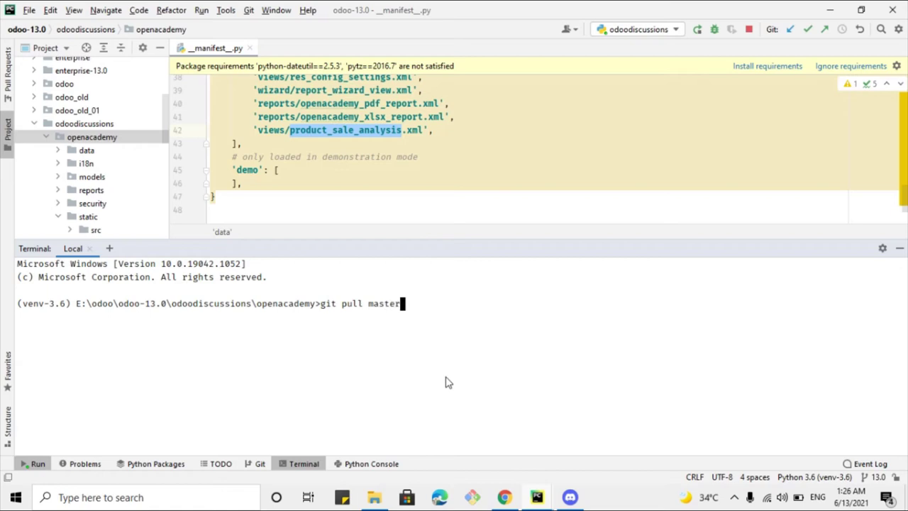
key("Return")
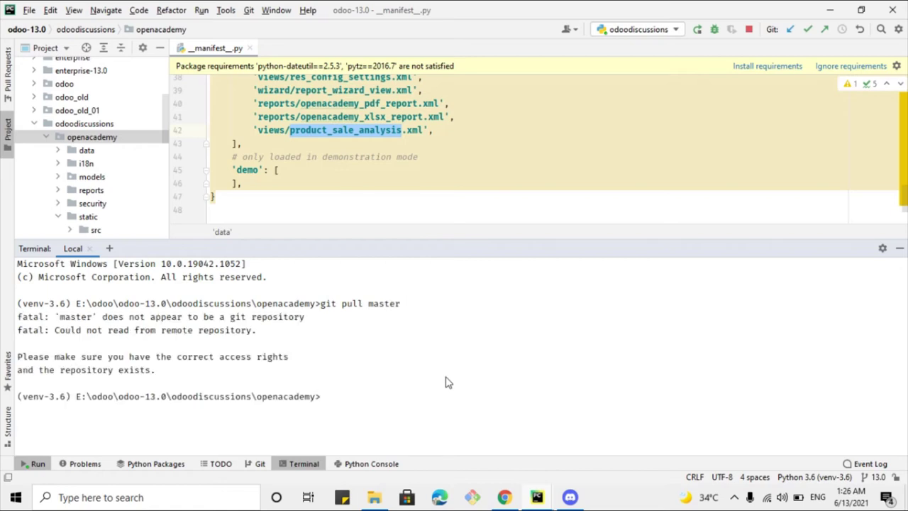
type("git pull origin master")
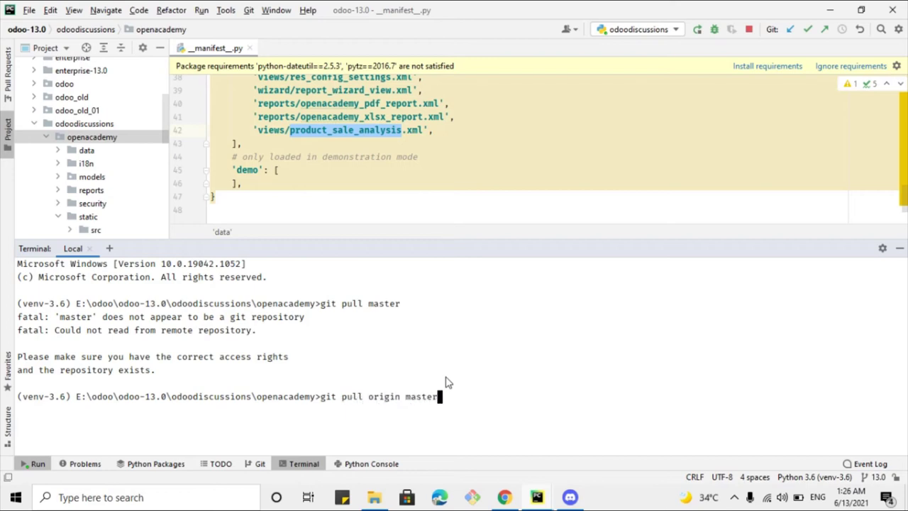
key("Return")
Push the 13.0 branch to origin with git push and close the terminal session.
type("git ")
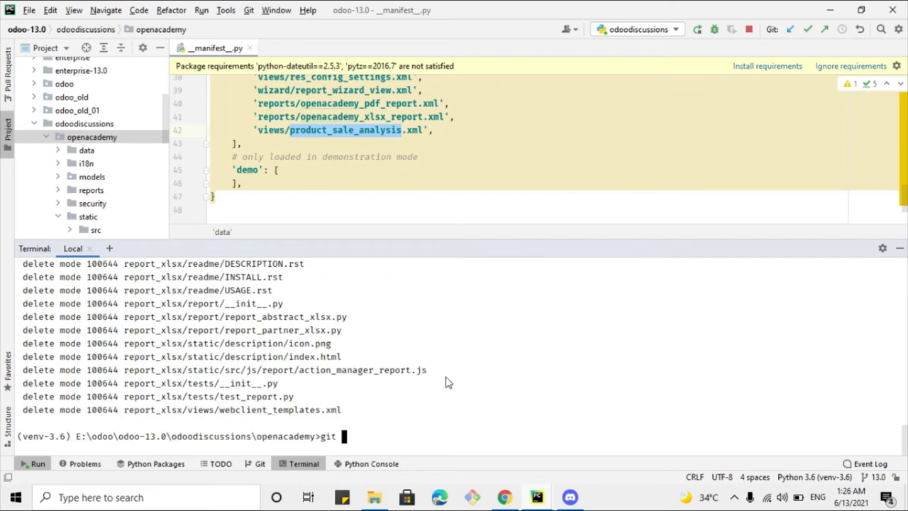
type("push origin ")
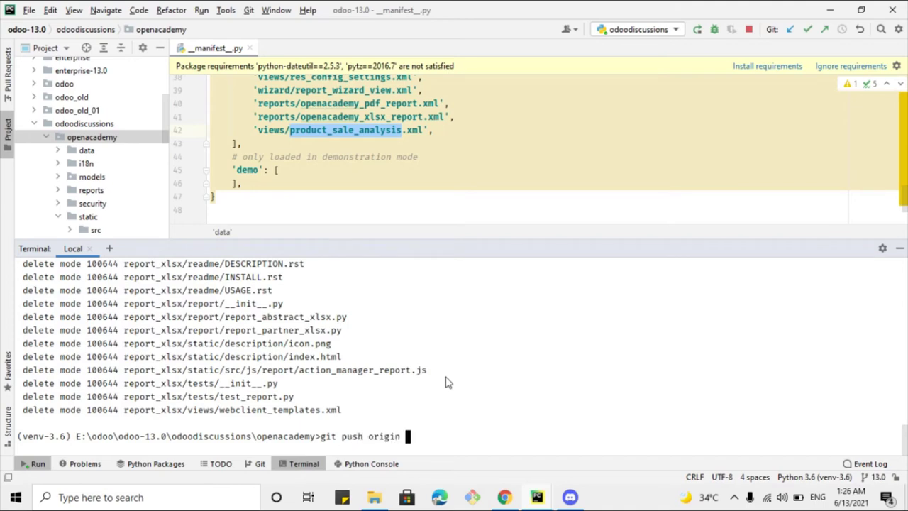
type("13.0")
key("Return")
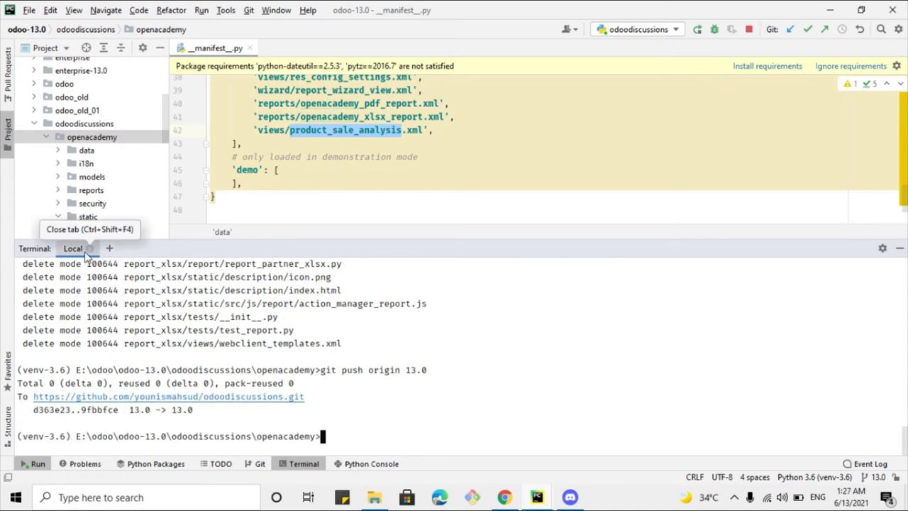
left_click(89, 248)
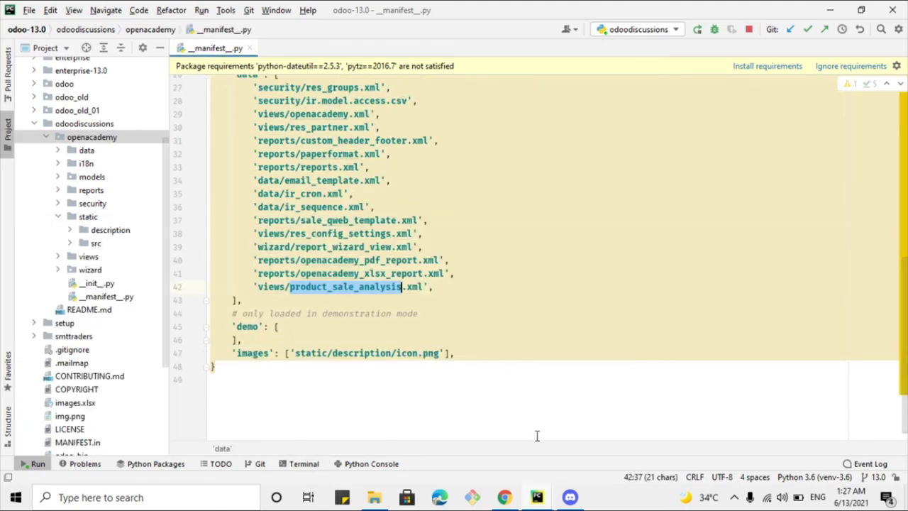
Switch to Chrome and request a new scan of the GitHub odoodiscussions 13.0 repository on the Odoo Apps dashboard.
left_click(485, 458)
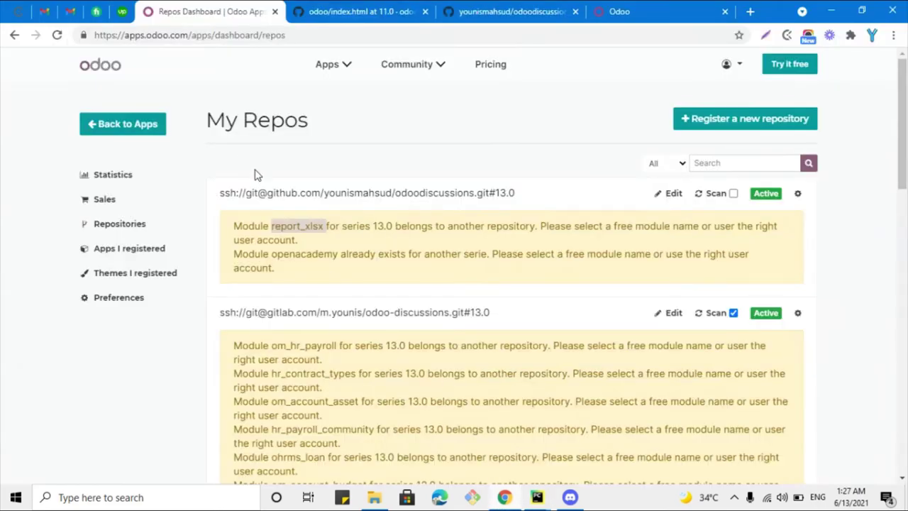
left_click(709, 197)
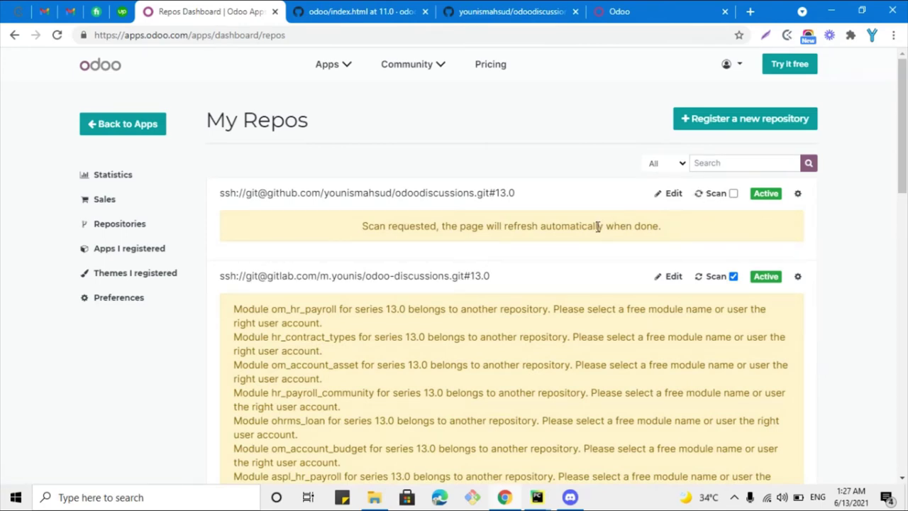
Reload the GitHub page of the odoodiscussions repository and check the contents of its 13.0 branch.
left_click(511, 11)
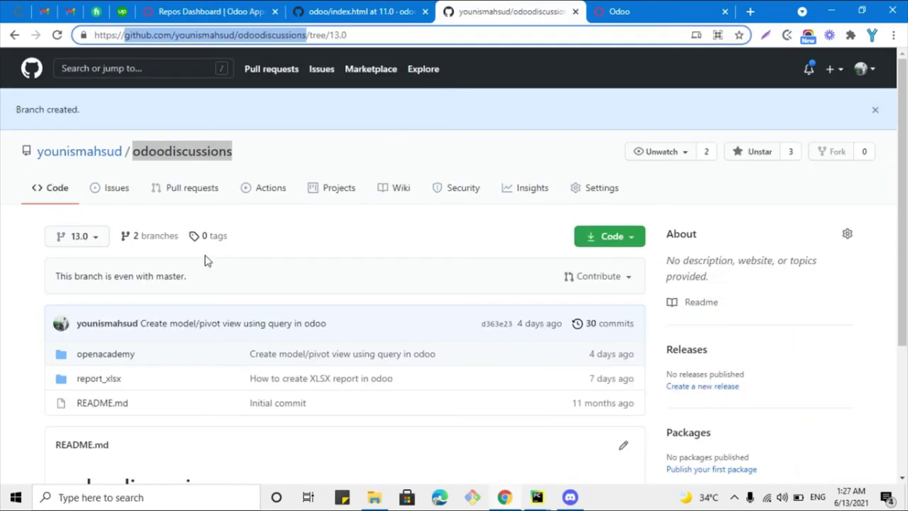
scroll(165, 274, "down", 1)
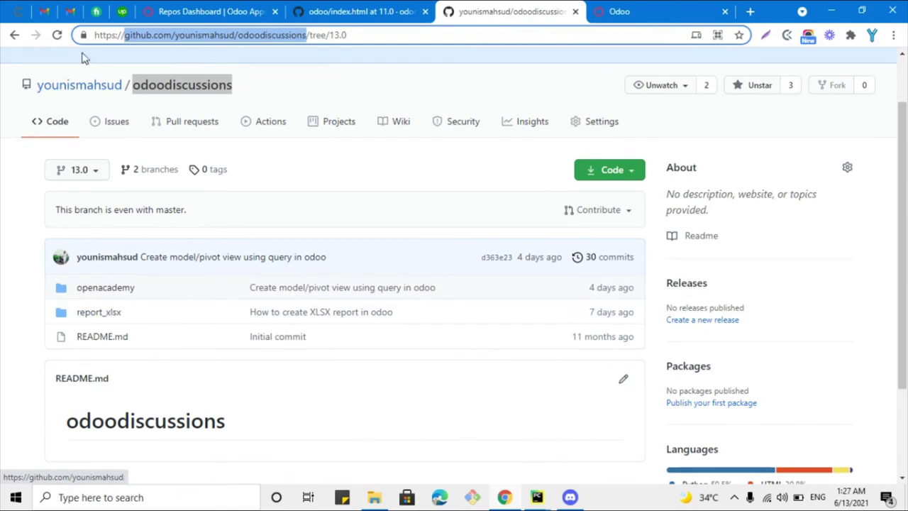
left_click(57, 35)
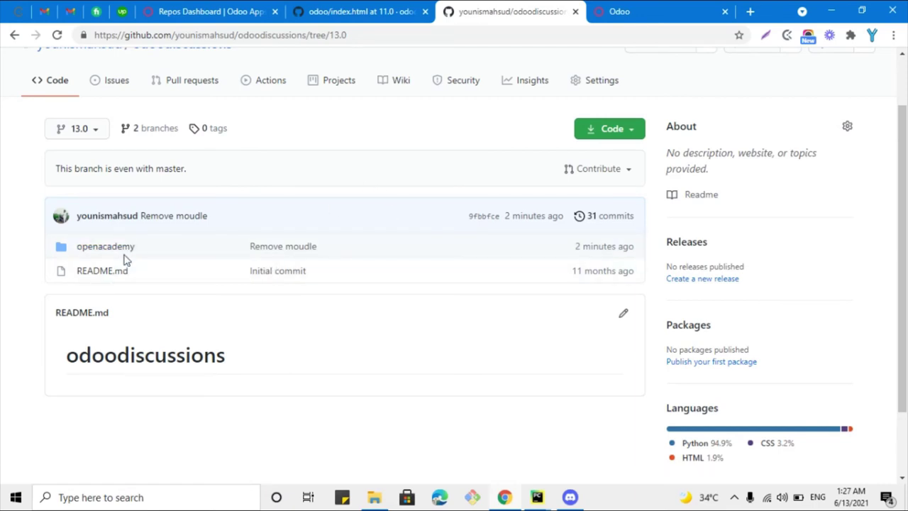
Return to the Repos Dashboard and read the scan message for the odoodiscussions 13.0 repository.
left_click(238, 7)
left_click_drag(290, 231, 715, 244)
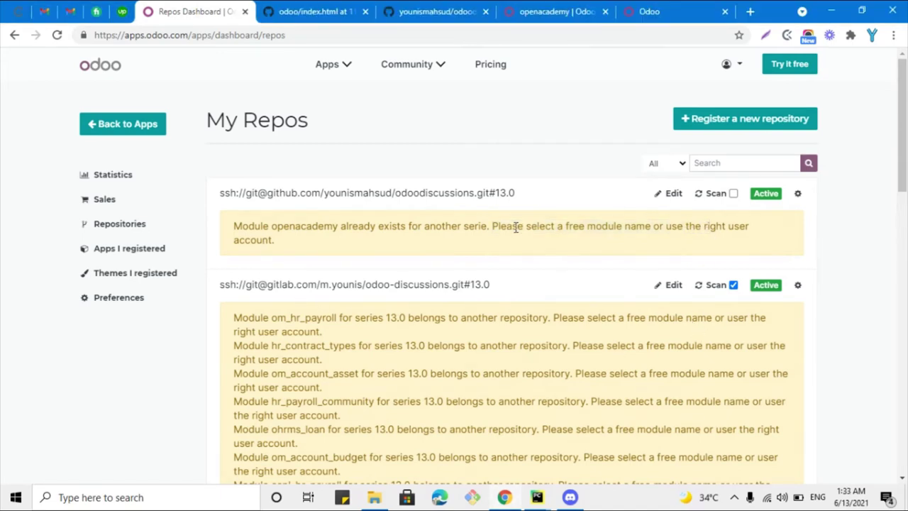
triple_click(515, 227)
left_click_drag(491, 227, 617, 250)
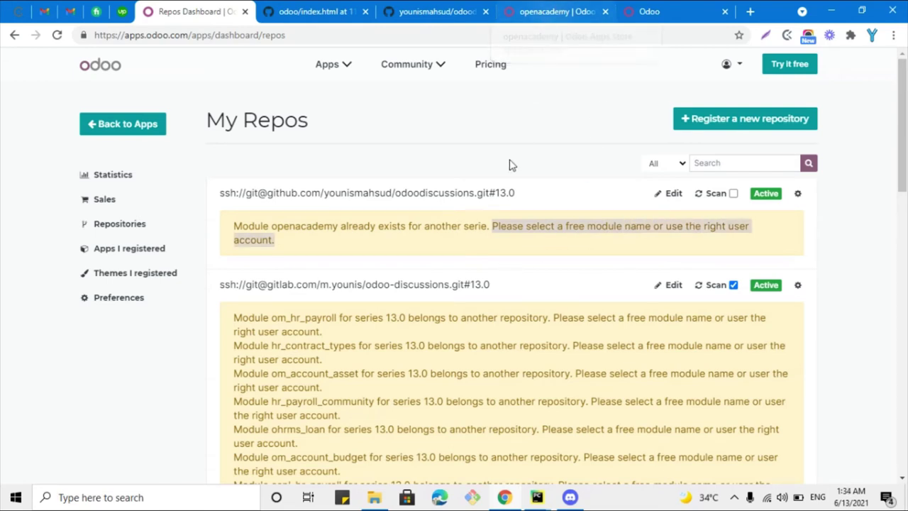
Find the existing Open Academy v6.1 listing on the Odoo Apps store and examine its technical name and title.
left_click(536, 11)
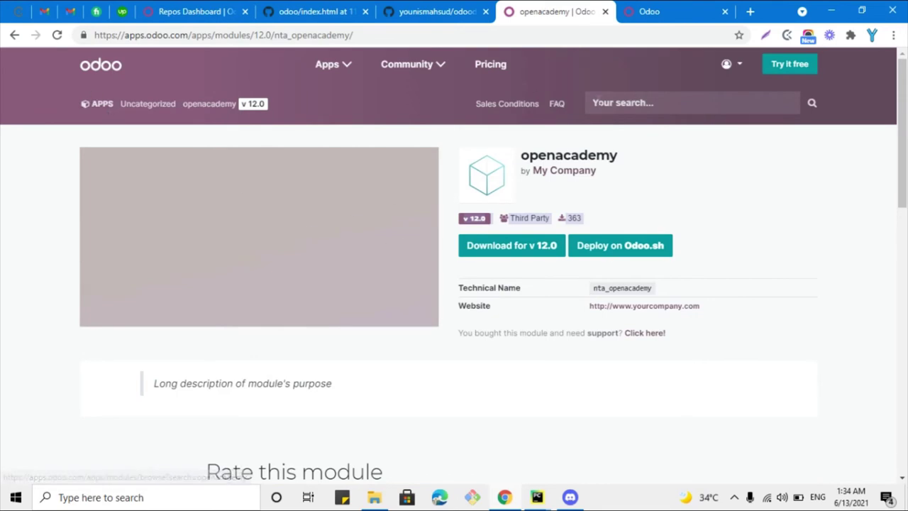
left_click(624, 102)
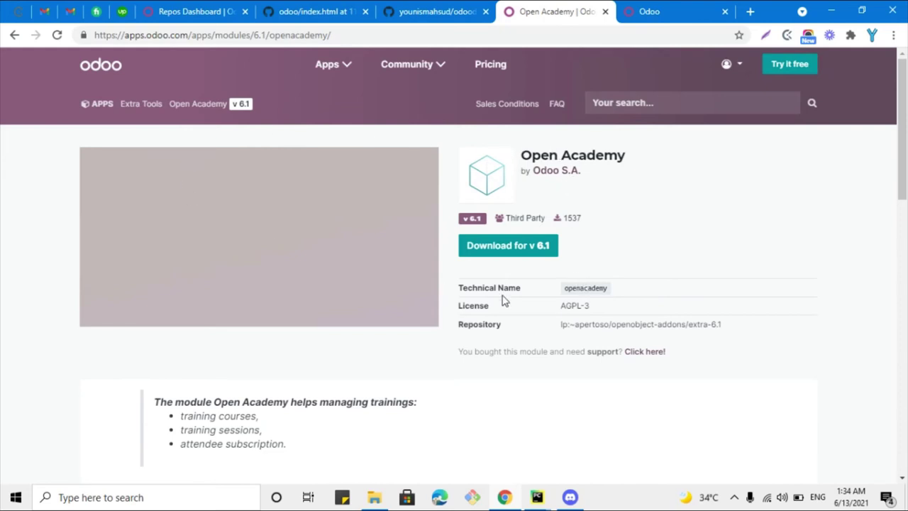
double_click(596, 289)
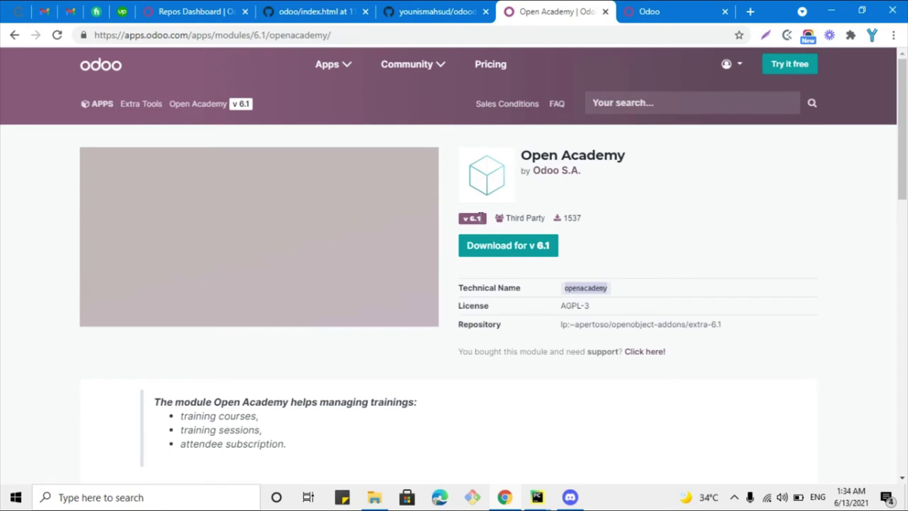
scroll(599, 234, "down", 10)
scroll(600, 235, "up", 10)
double_click(586, 160)
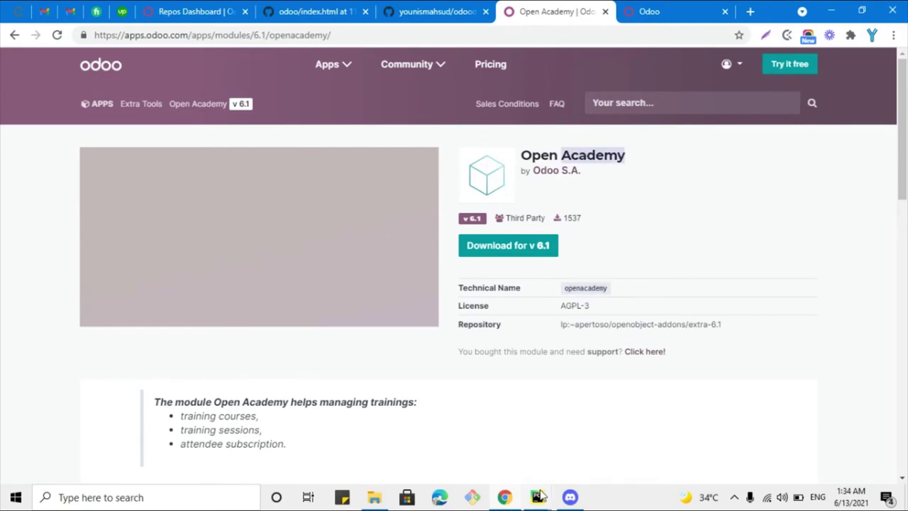
Switch to PyCharm and try to rename the openacademy directory to od_openacademy through refactoring.
mouse_move(542, 496)
left_click(468, 461)
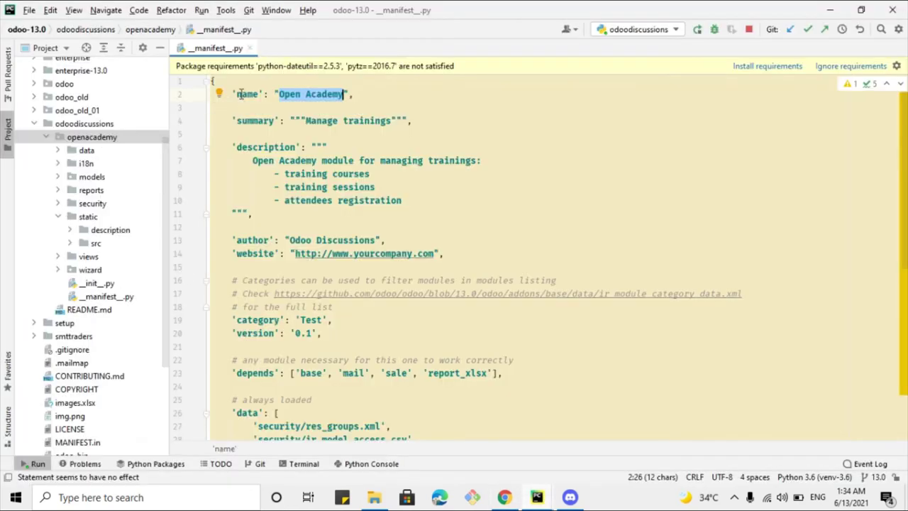
left_click(278, 97)
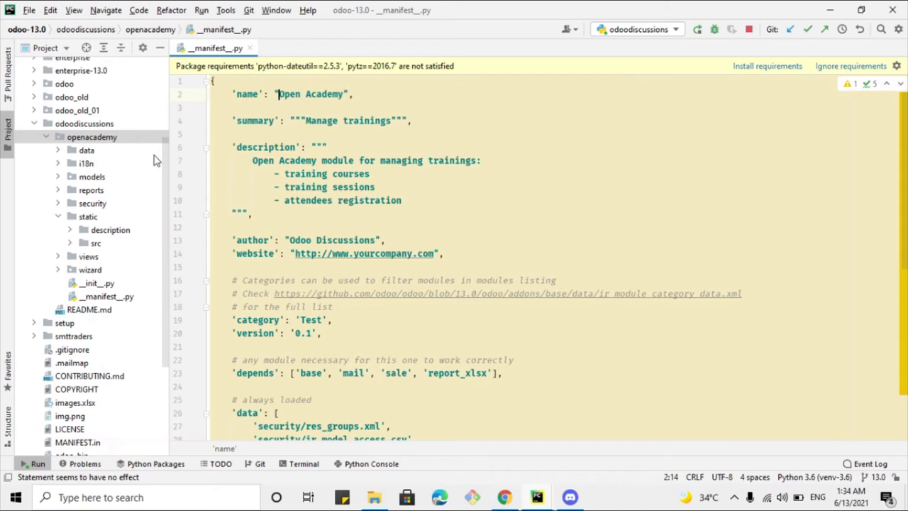
right_click(119, 138)
mouse_move(163, 147)
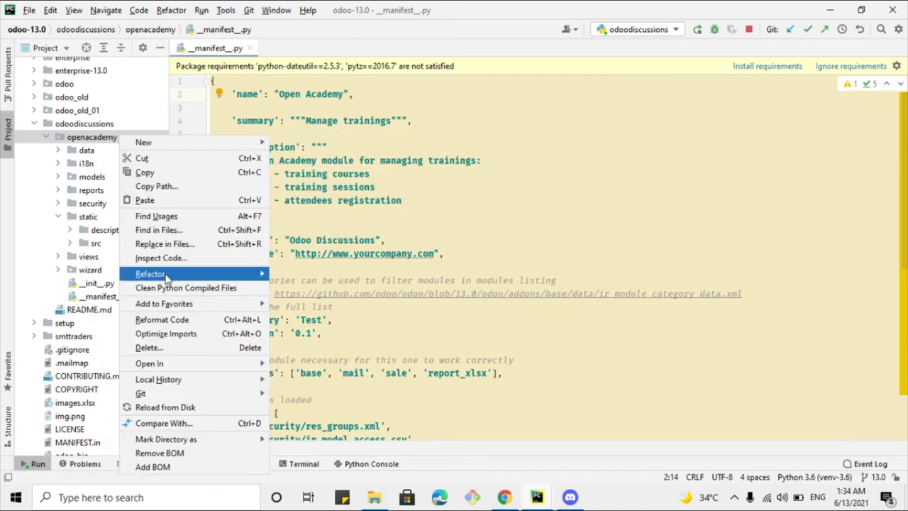
mouse_move(165, 275)
left_click(298, 276)
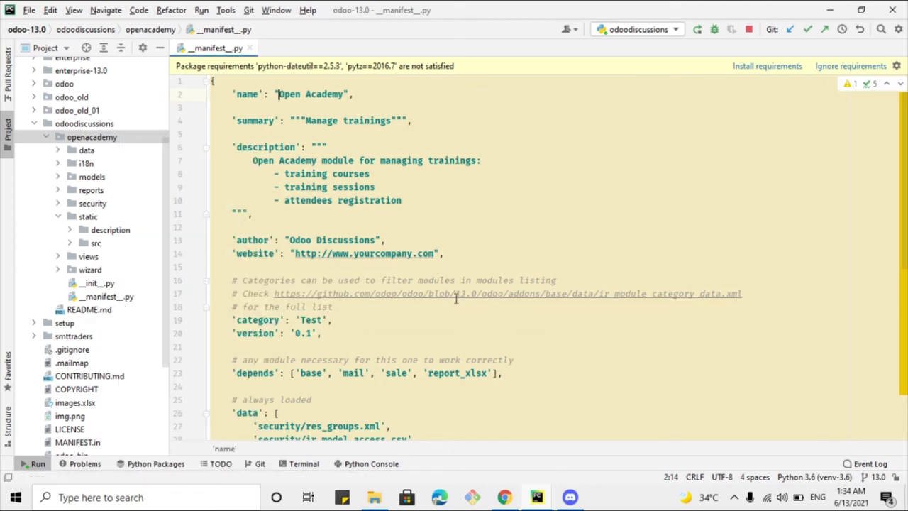
key("Home")
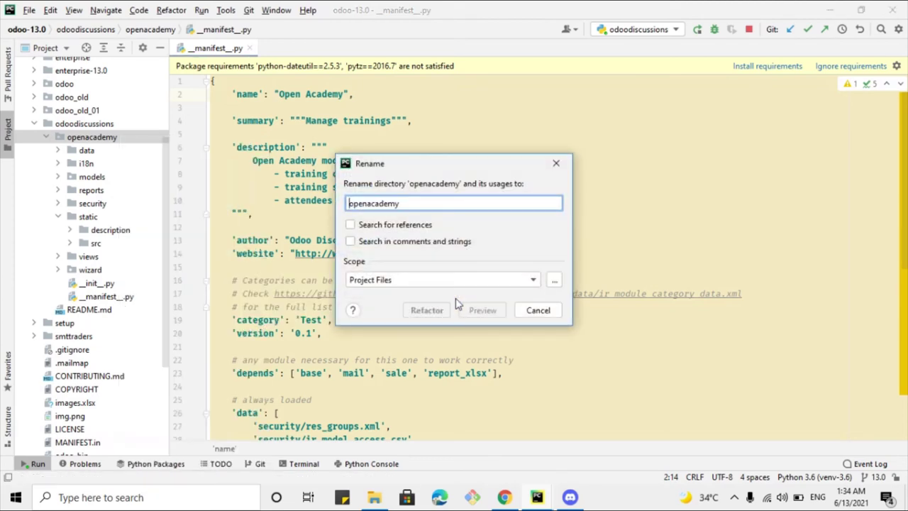
type("od_")
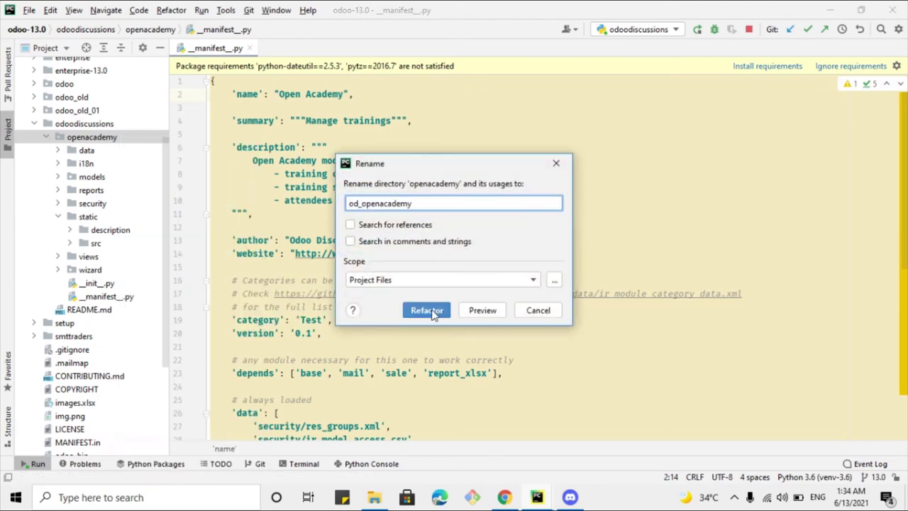
left_click(415, 312)
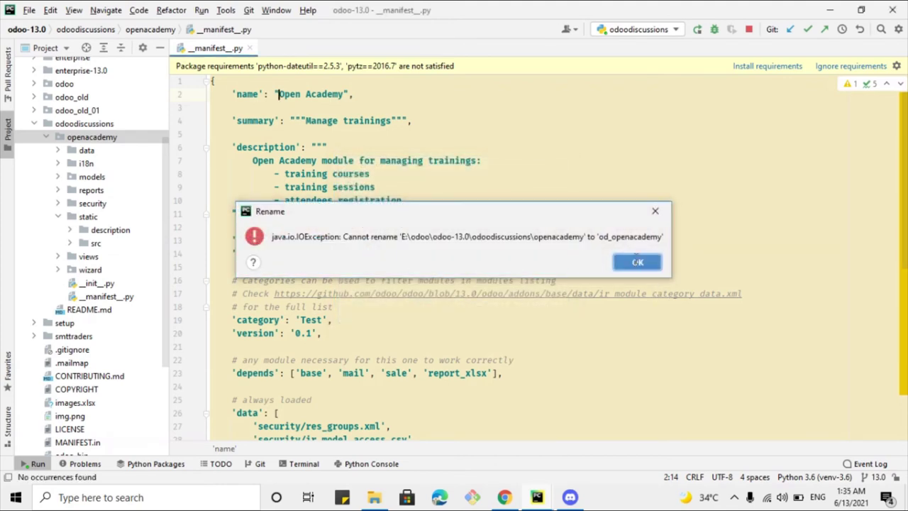
left_click(639, 264)
Show the openacademy directory in File Explorer and rename the folder to od_openacademy.
right_click(108, 138)
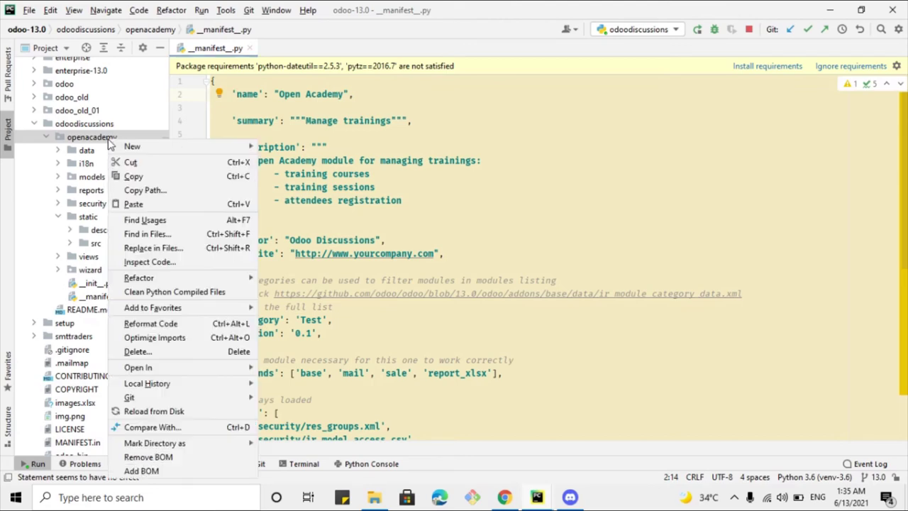
mouse_move(155, 370)
left_click(280, 367)
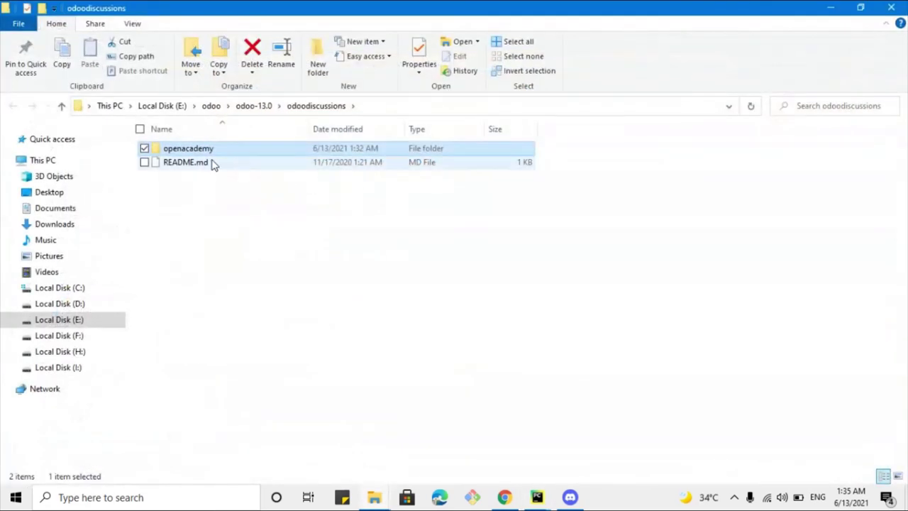
left_click(190, 151)
key("Home")
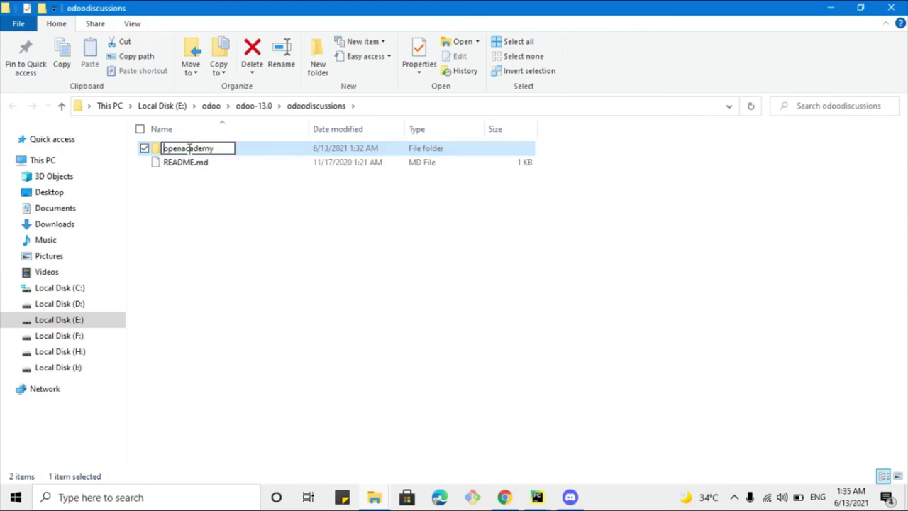
type("od_")
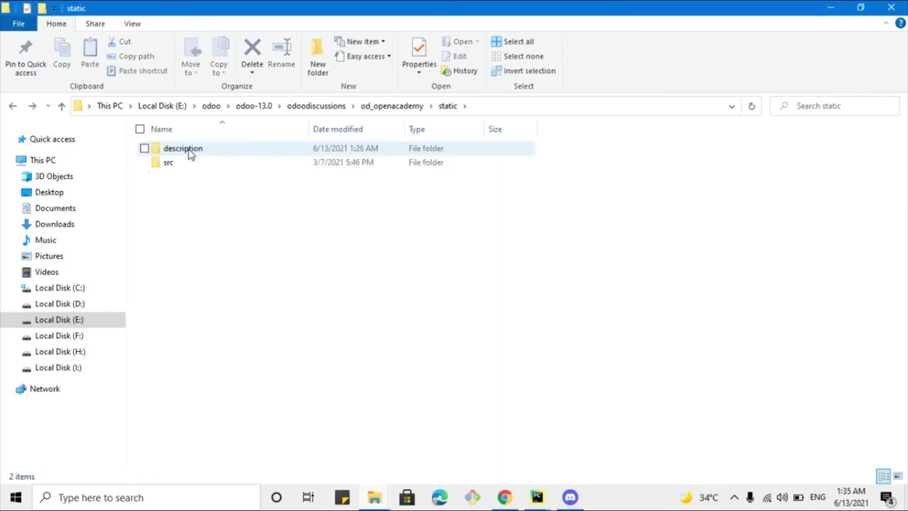
left_click(317, 106)
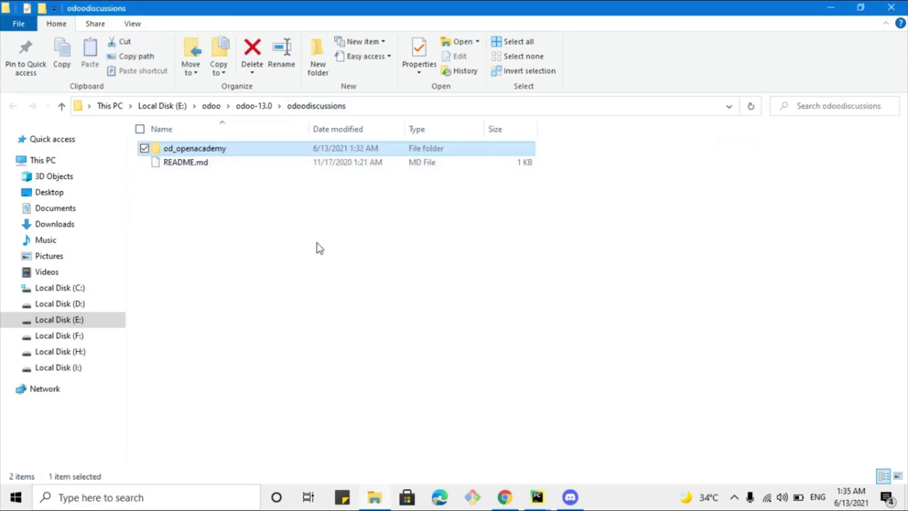
Close File Explorer to return to PyCharm and expand odoodiscussions down to the renamed od_openacademy directory in the project tree.
left_click(891, 8)
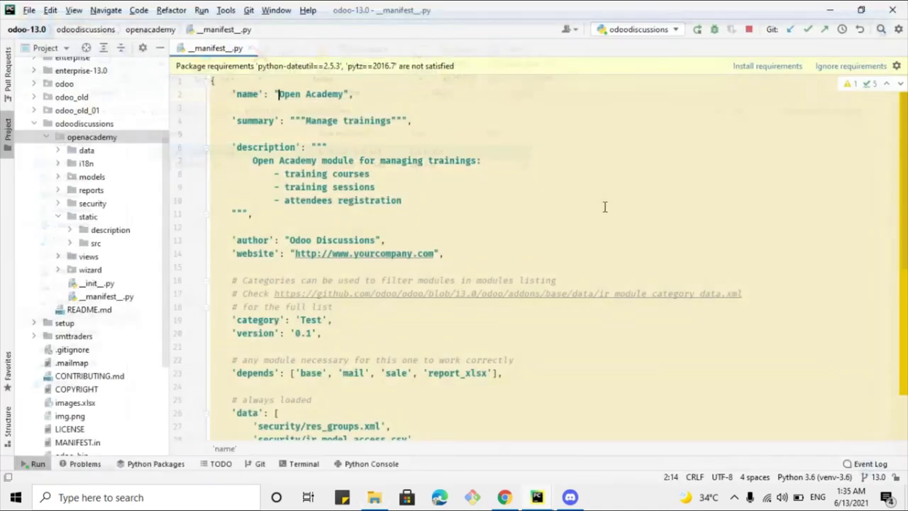
double_click(103, 133)
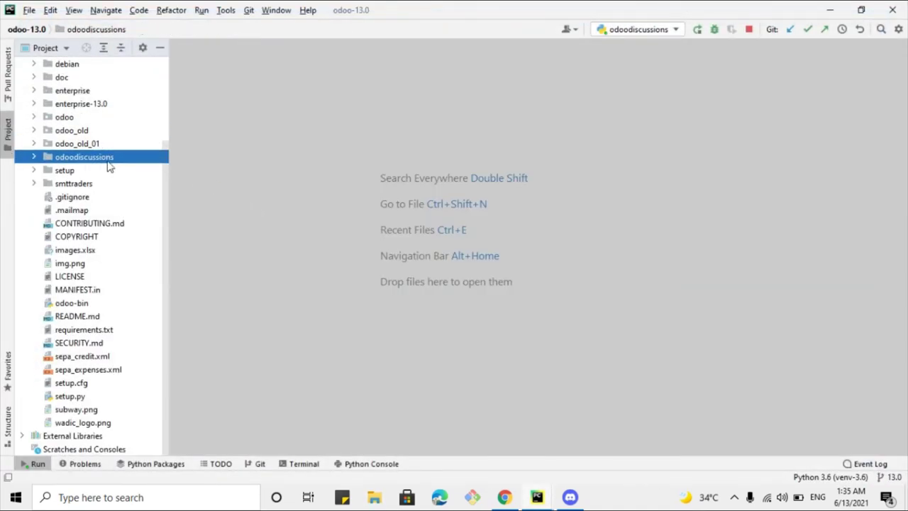
double_click(99, 159)
double_click(102, 171)
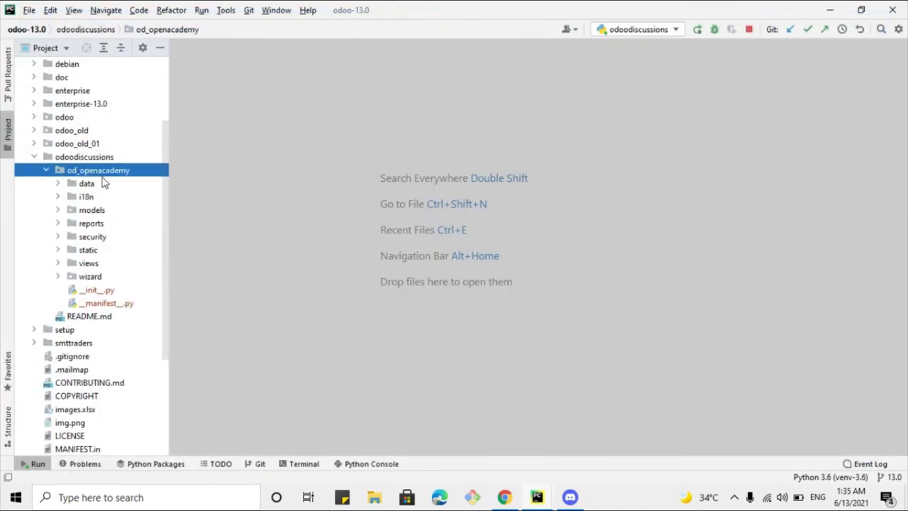
Search the XML files inside the od_openacademy directory for "openacademy".
right_click(103, 174)
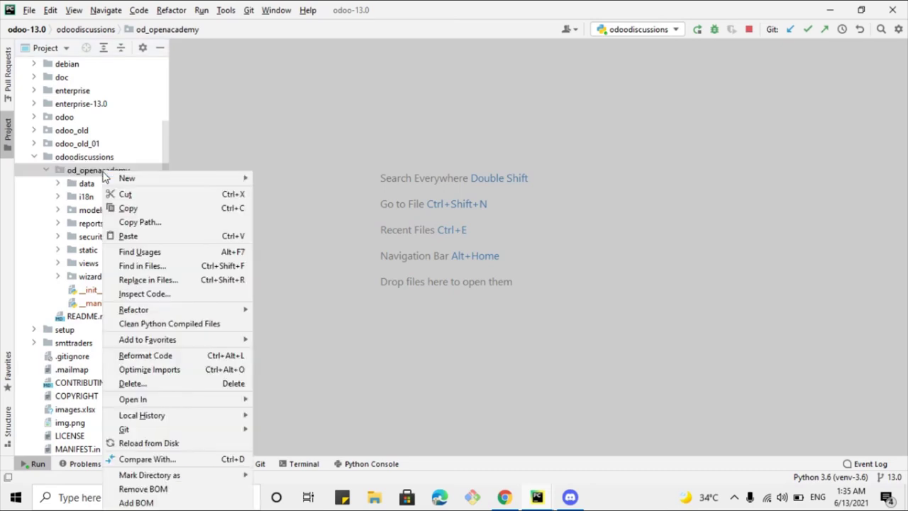
left_click(132, 207)
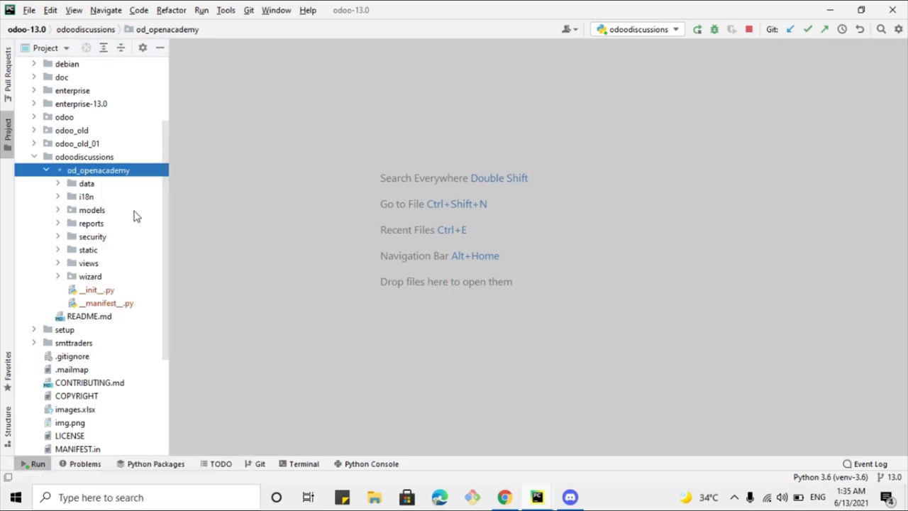
right_click(93, 176)
left_click(102, 192)
key("ctrl+shift+f")
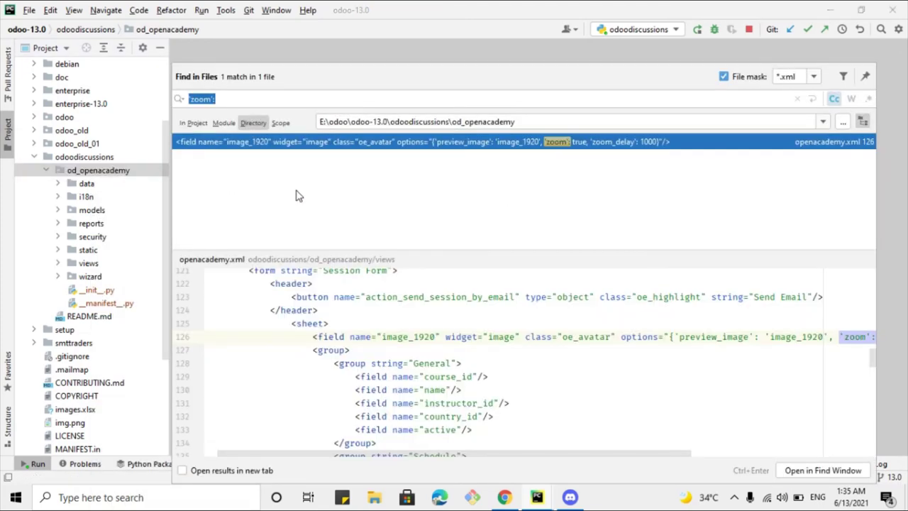
type("odoodis")
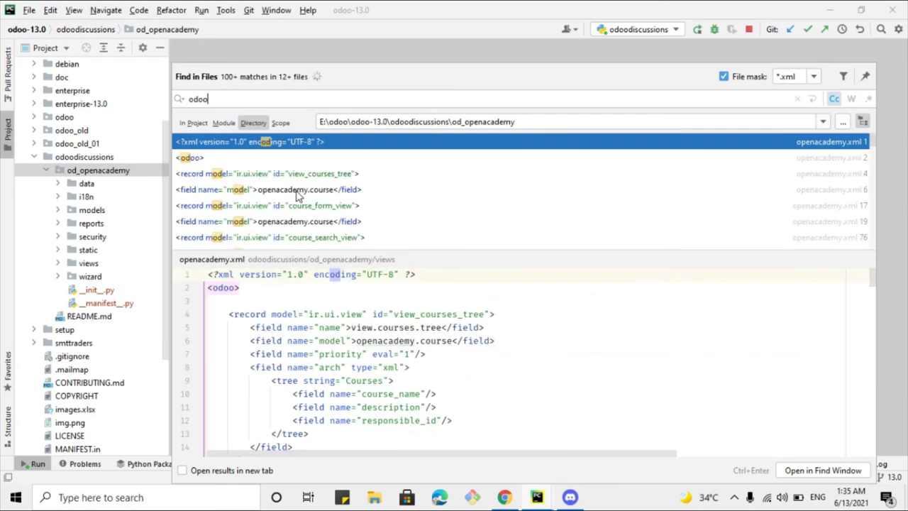
key("BackSpace")
key("BackSpace")
key("BackSpace")
key("BackSpace")
key("BackSpace")
key("BackSpace")
key("BackSpace")
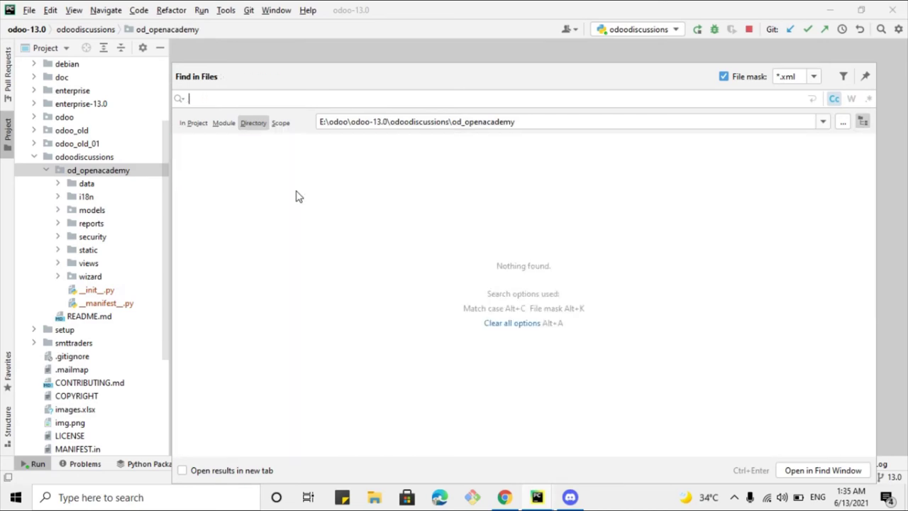
type("openacademy")
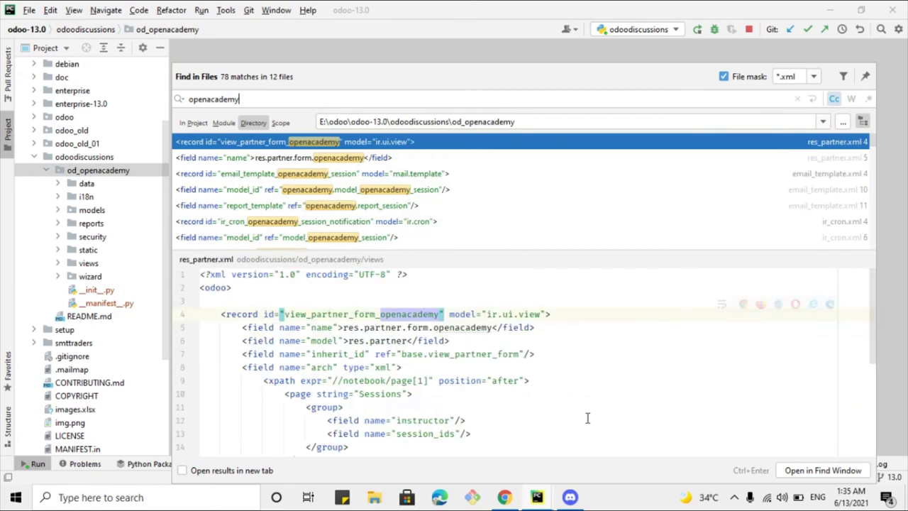
Review the openacademy references in the email template, cron and report XML files, then close the search.
left_click(330, 176)
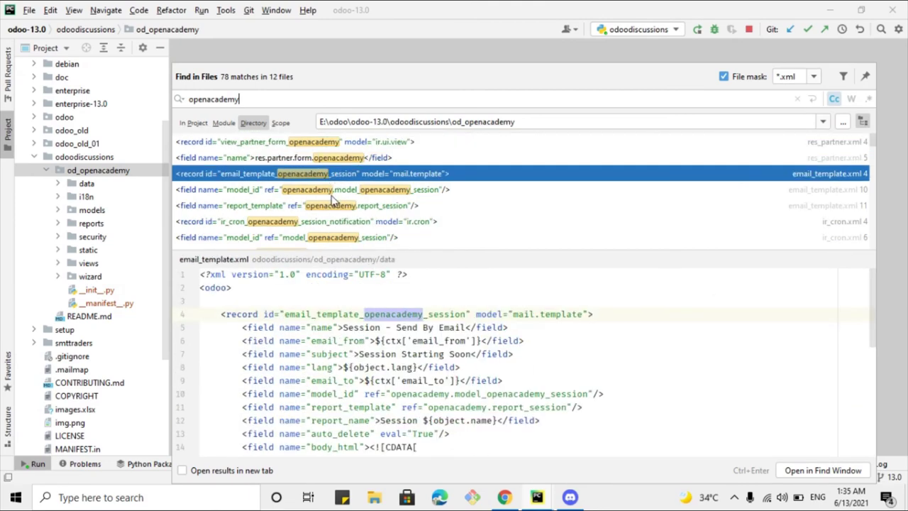
left_click(334, 189)
left_click(341, 207)
left_click(328, 225)
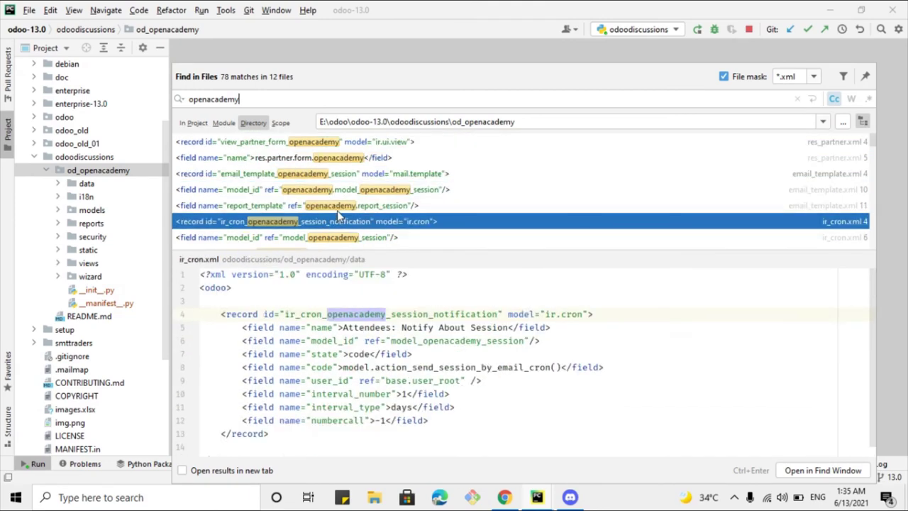
scroll(337, 211, "down", 3)
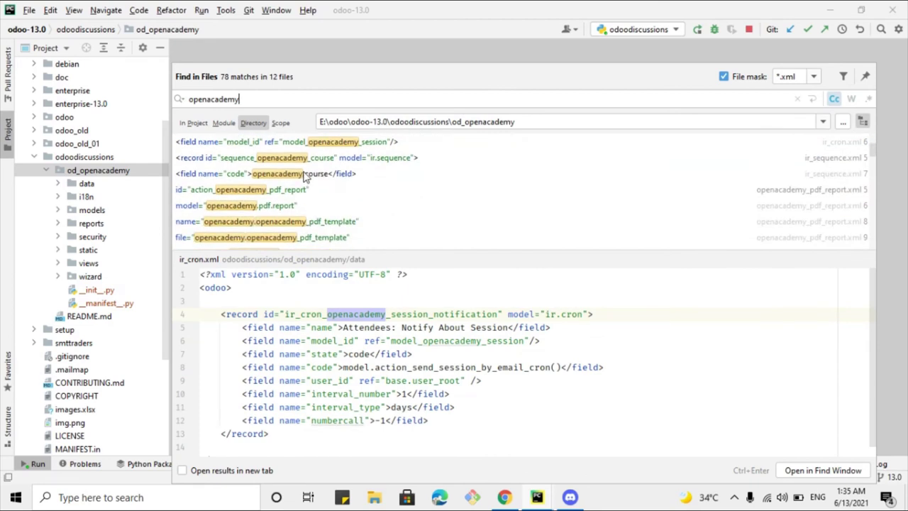
scroll(305, 177, "down", 5)
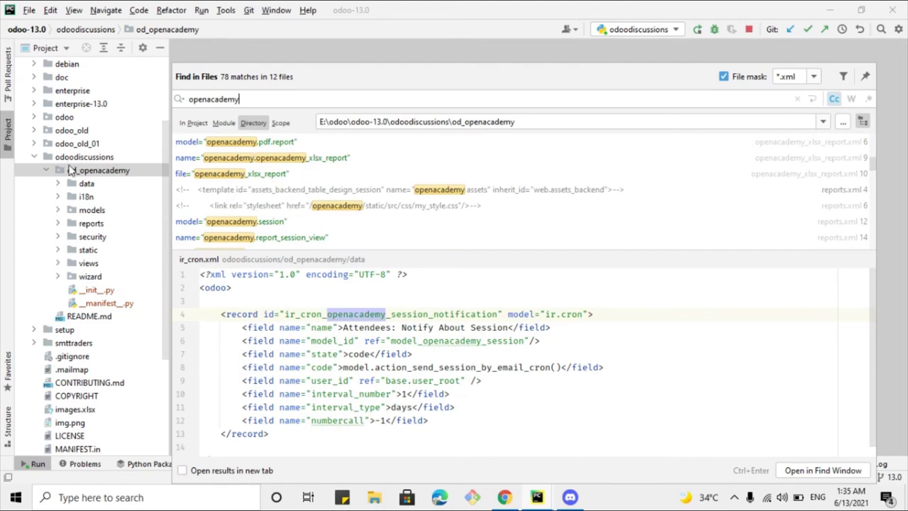
left_click(71, 170)
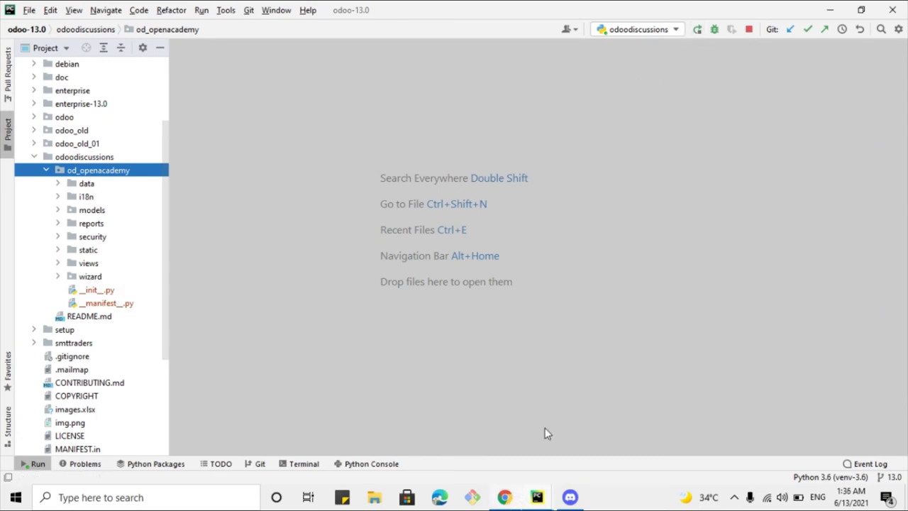
Open a terminal in the od_openacademy directory and stage all changes with git add.
right_click(105, 169)
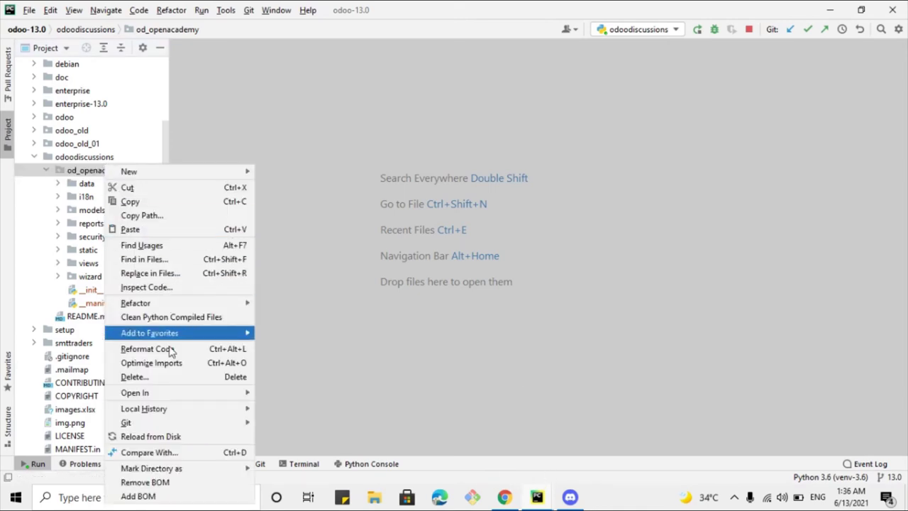
mouse_move(188, 396)
left_click(269, 419)
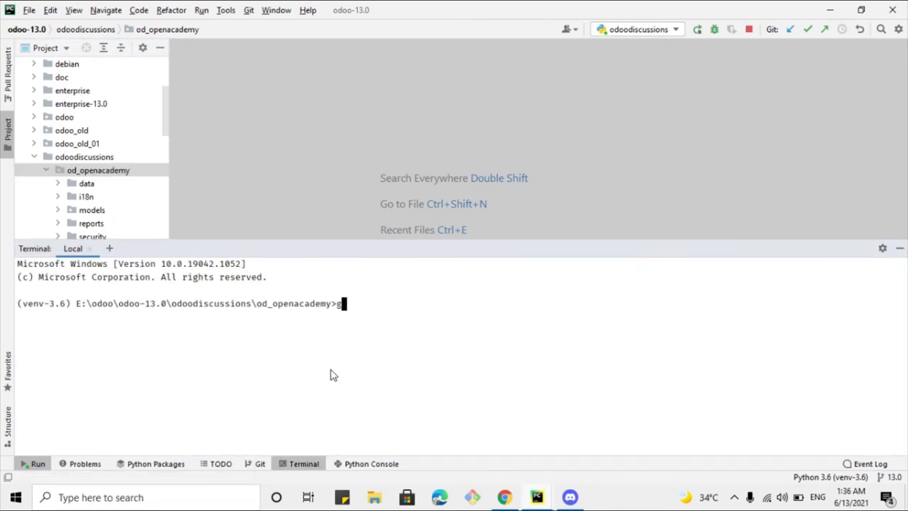
type("git stat")
key("BackSpace")
key("BackSpace")
key("BackSpace")
key("BackSpace")
type("add .")
key("Return")
Commit the staged changes with the message "Name changed" and push them to the 13.0 branch on origin.
type("git comm")
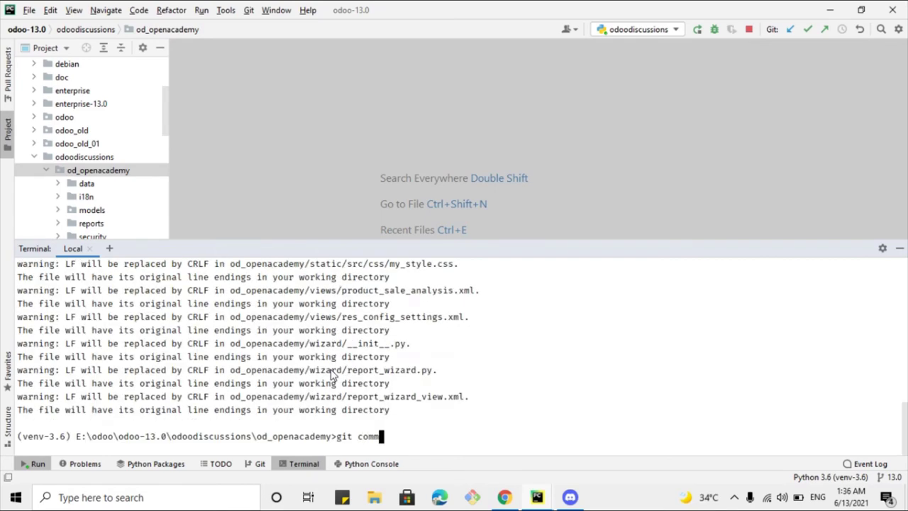
type("it -m \"Name changed")
key("Return")
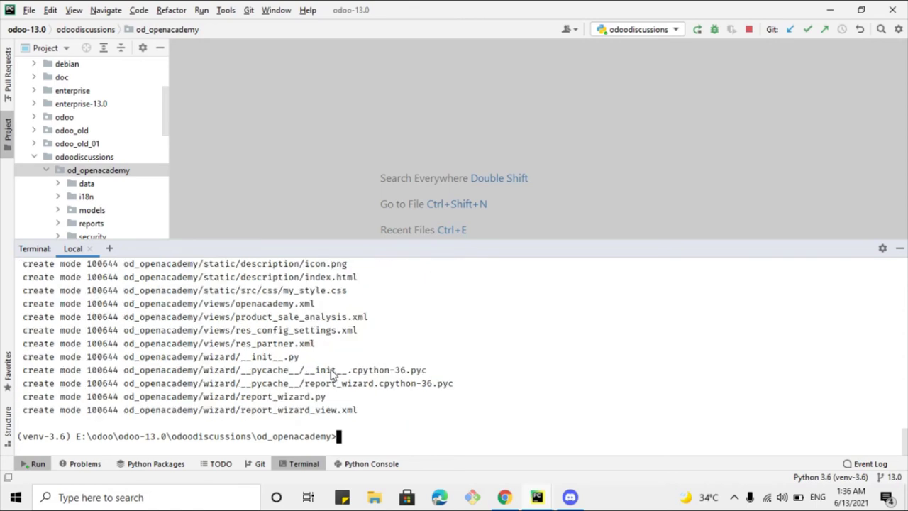
type("git pu")
type("sh origin ")
type("13.0")
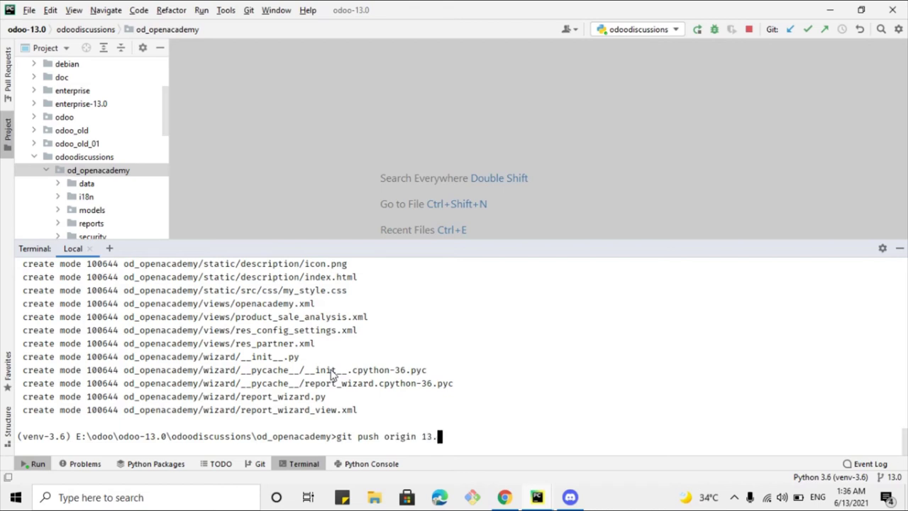
key("Return")
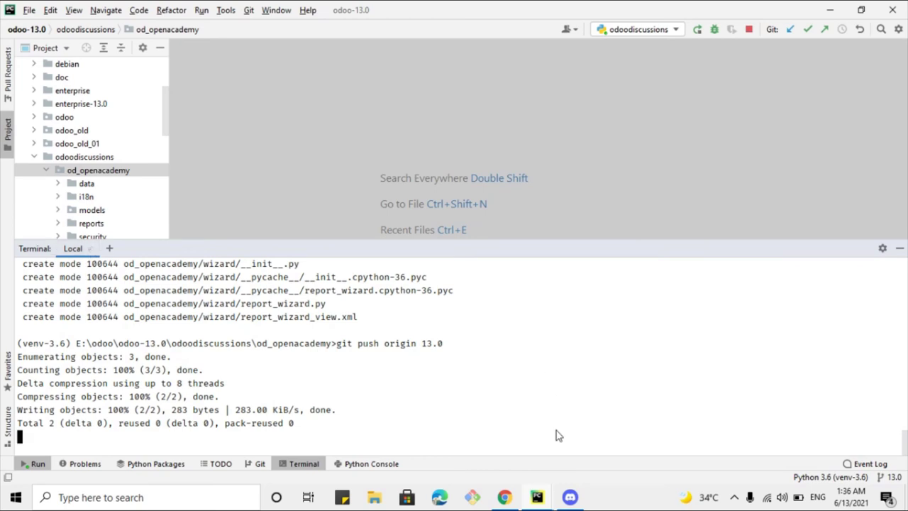
Switch to Chrome's Repos Dashboard and rescan the odoodiscussions 13.0 repository.
left_click(505, 501)
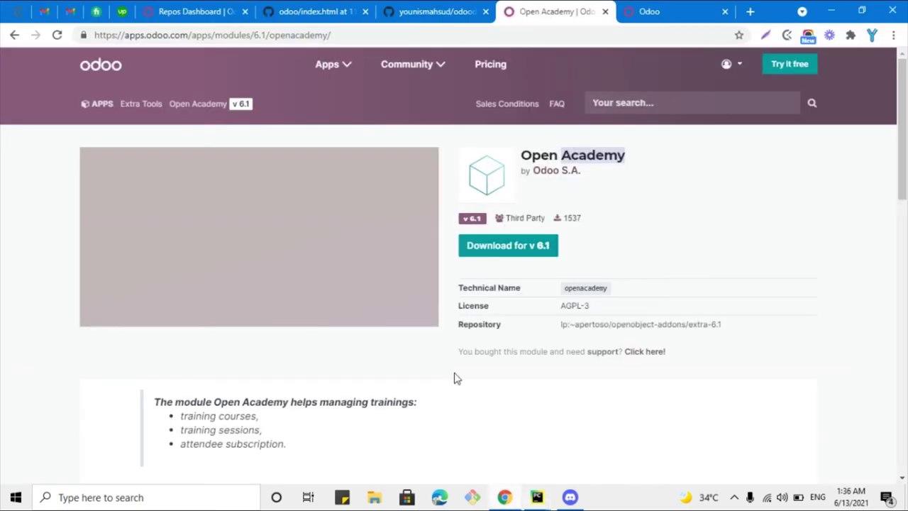
left_click(223, 10)
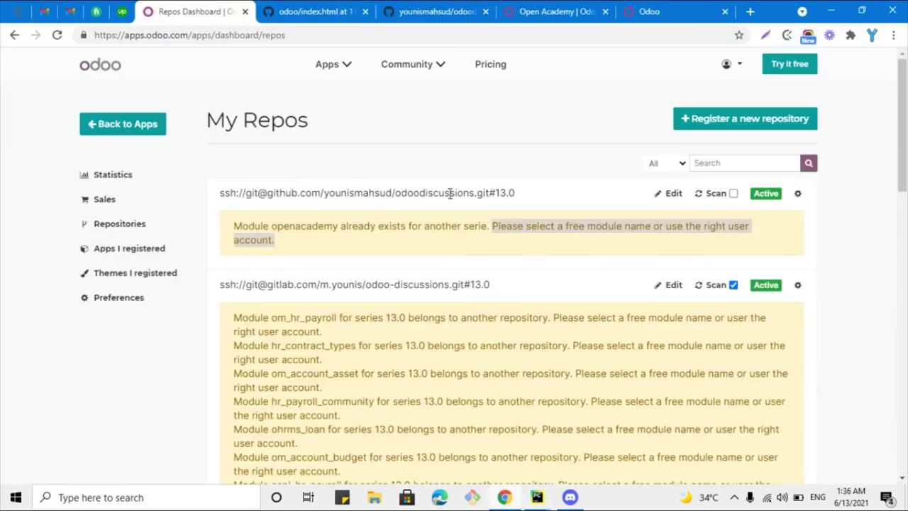
left_click(719, 195)
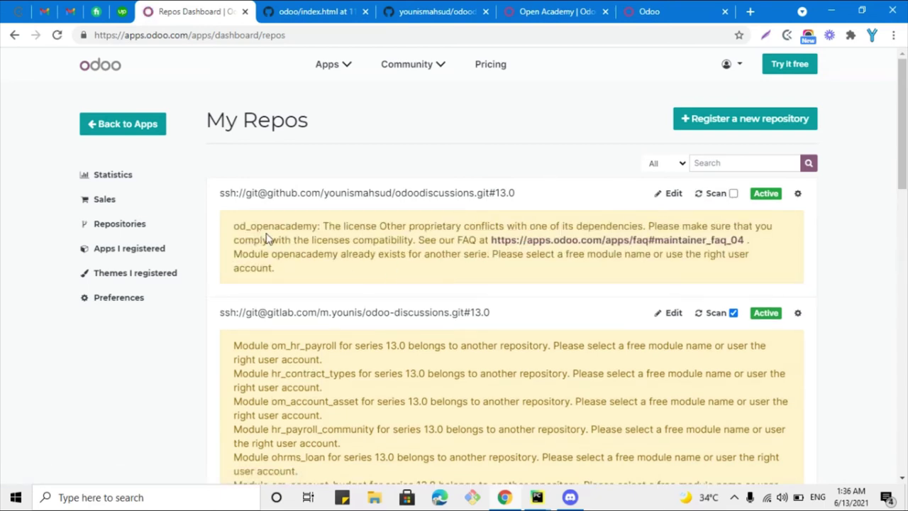
Read the scan messages for the odoodiscussions 13.0 repository about the od_openacademy license and the openacademy module name.
double_click(268, 235)
left_click_drag(324, 227, 756, 231)
left_click(660, 225)
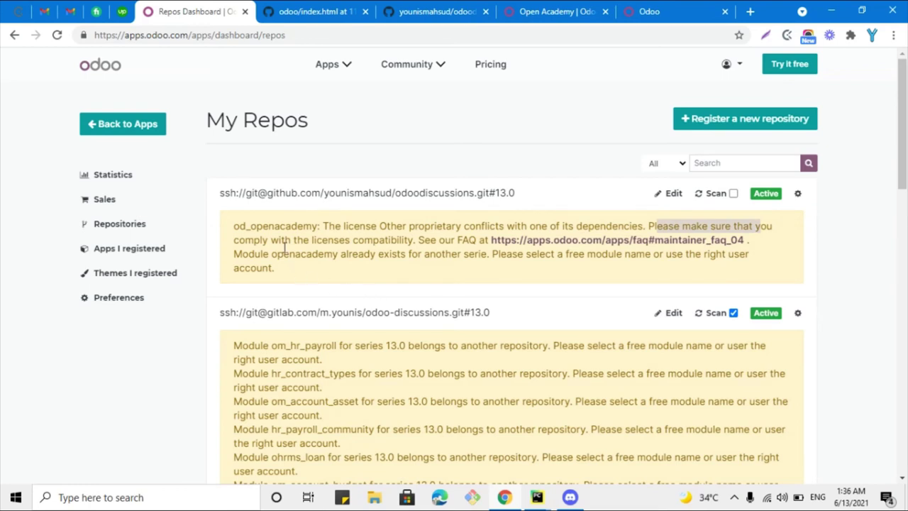
left_click_drag(284, 243, 742, 242)
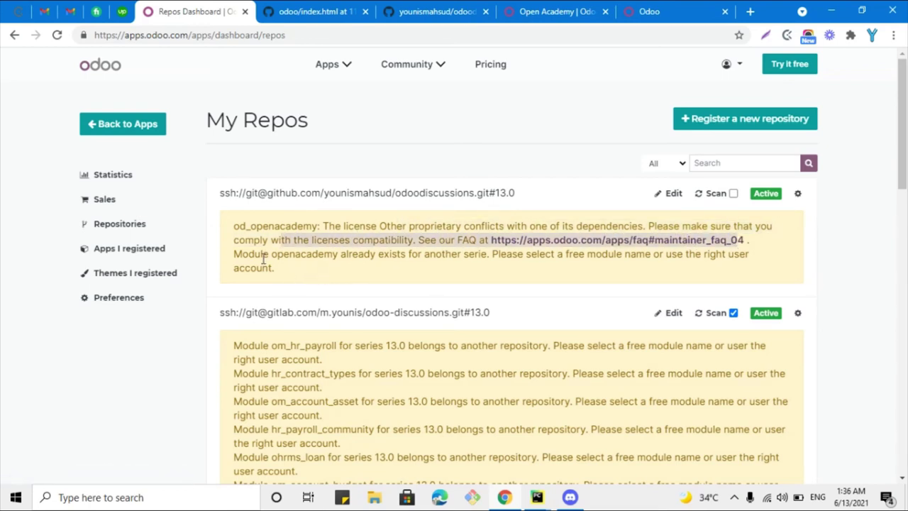
left_click_drag(264, 259, 749, 257)
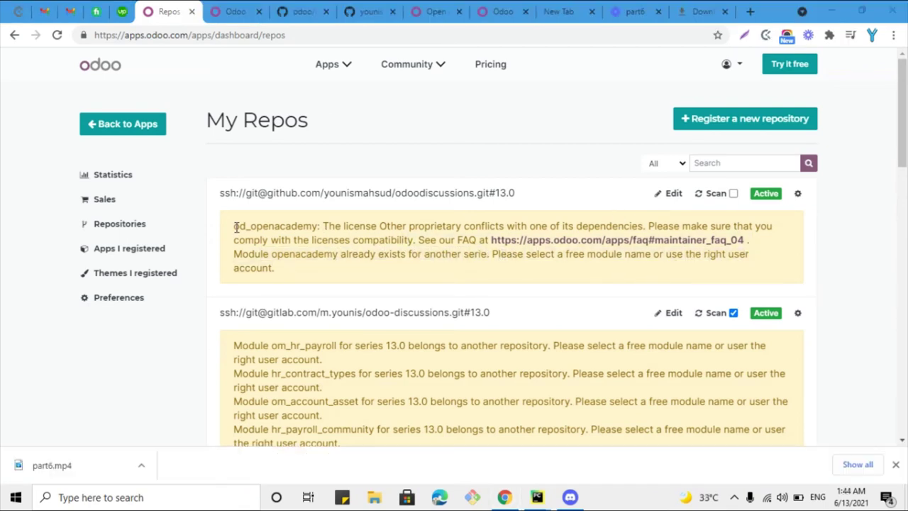
left_click_drag(233, 226, 389, 233)
left_click(389, 233)
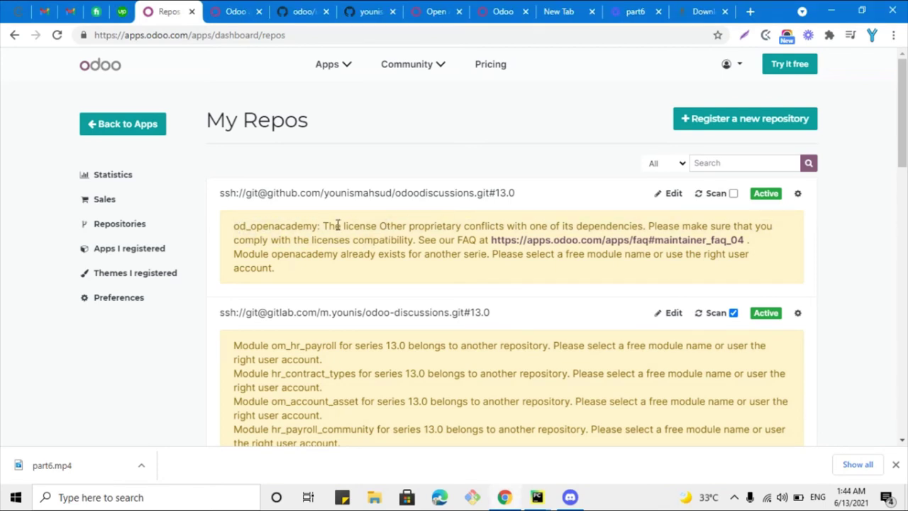
left_click_drag(328, 226, 628, 236)
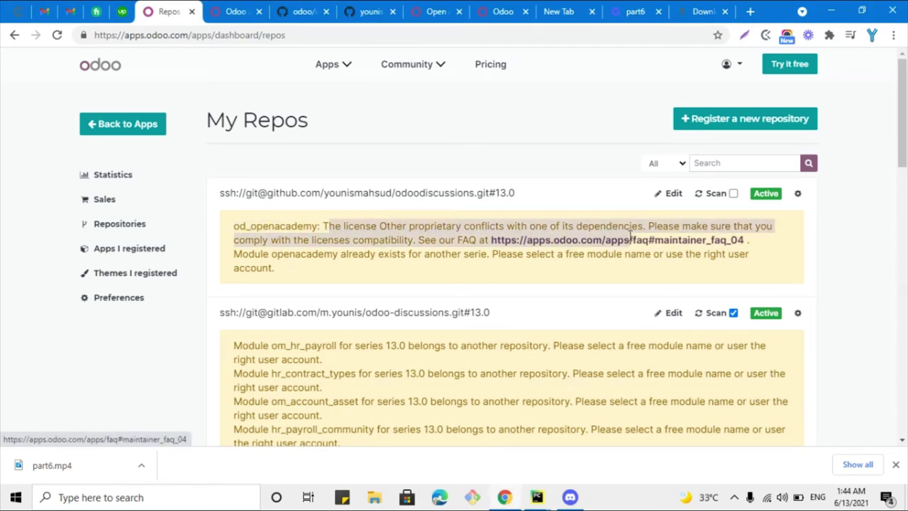
left_click_drag(295, 254, 417, 257)
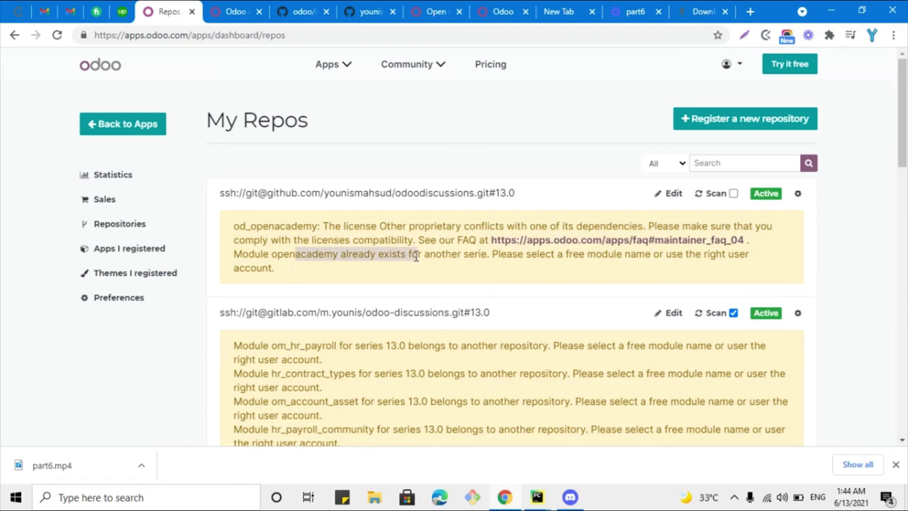
triple_click(417, 257)
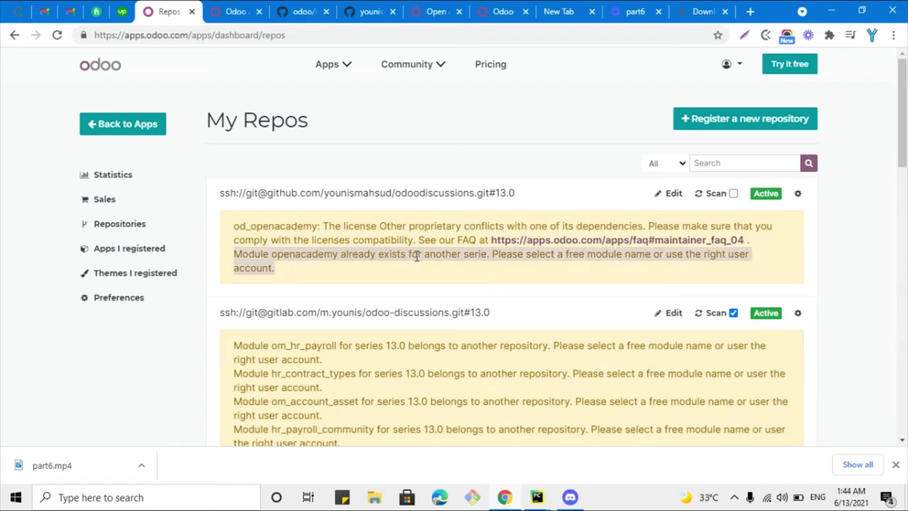
left_click_drag(327, 226, 387, 227)
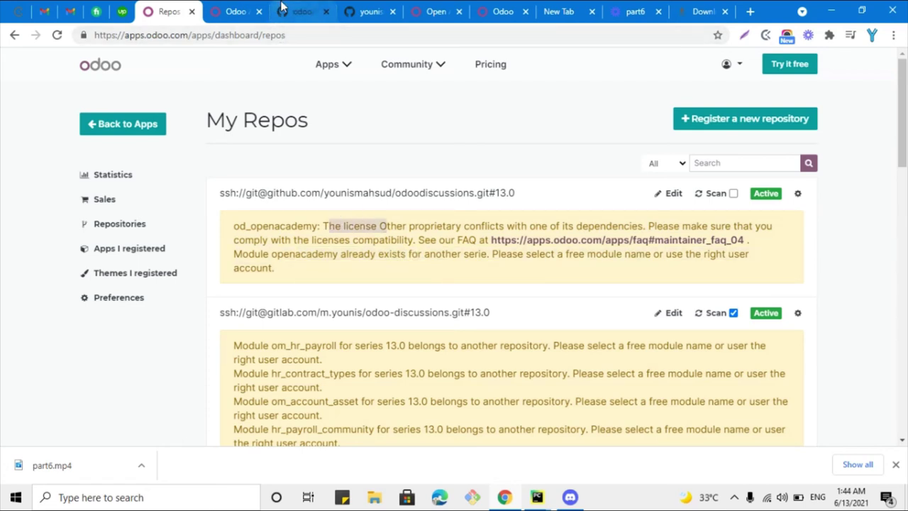
Go to the Odoo Apps FAQ on module licenses and copy the example manifest entry 'license': 'AGPL-3',.
left_click(235, 11)
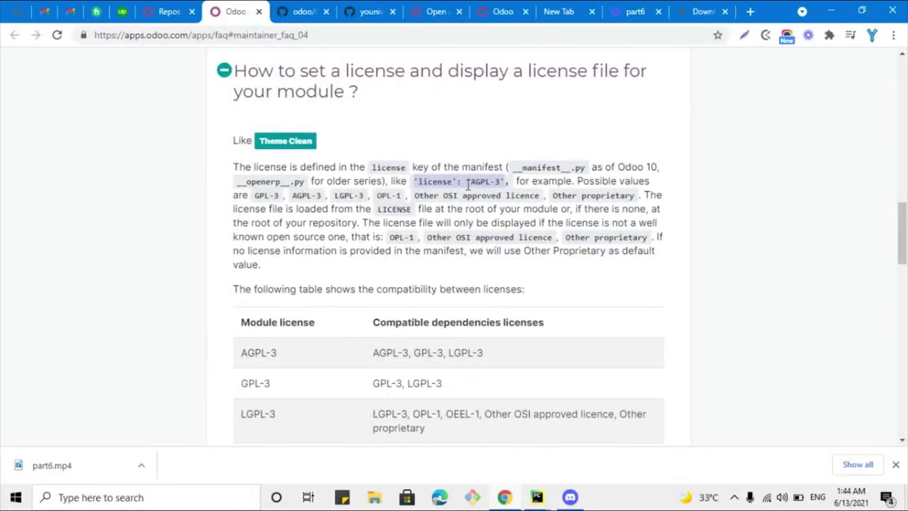
left_click_drag(414, 180, 509, 186)
key("ctrl+c")
Switch to PyCharm and add the entry 'license': 'AGPL-3', above the images key in __manifest__.py, indented to match.
mouse_move(537, 497)
left_click(482, 426)
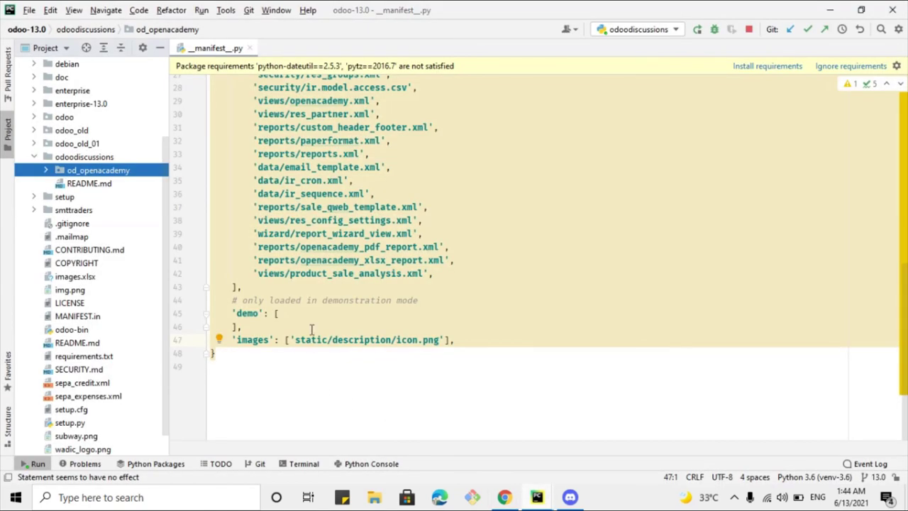
key("Return")
key("Up")
key("ctrl+v")
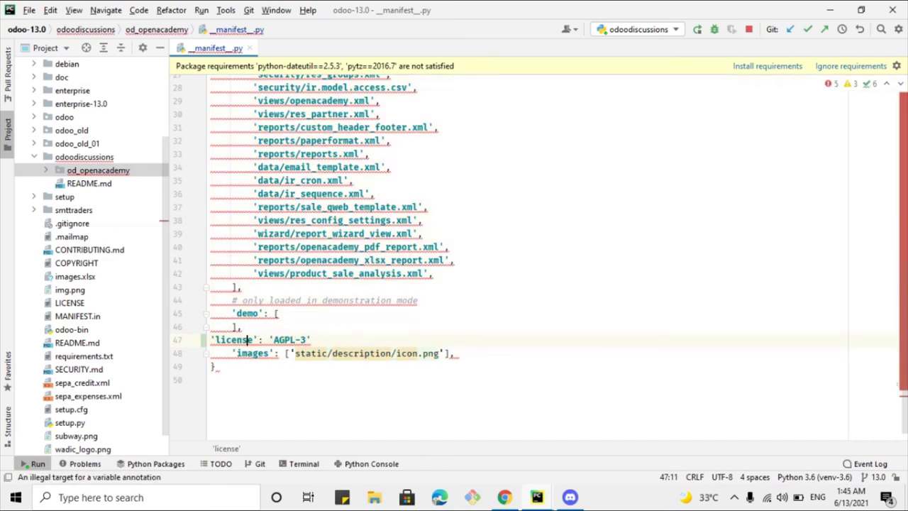
left_click(224, 339)
key("Tab")
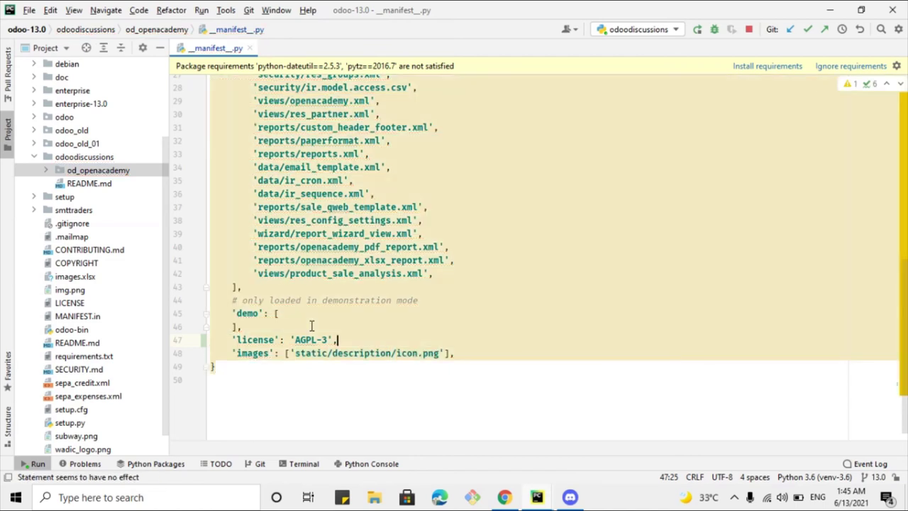
Open a terminal in the od_openacademy folder and run git status.
right_click(111, 175)
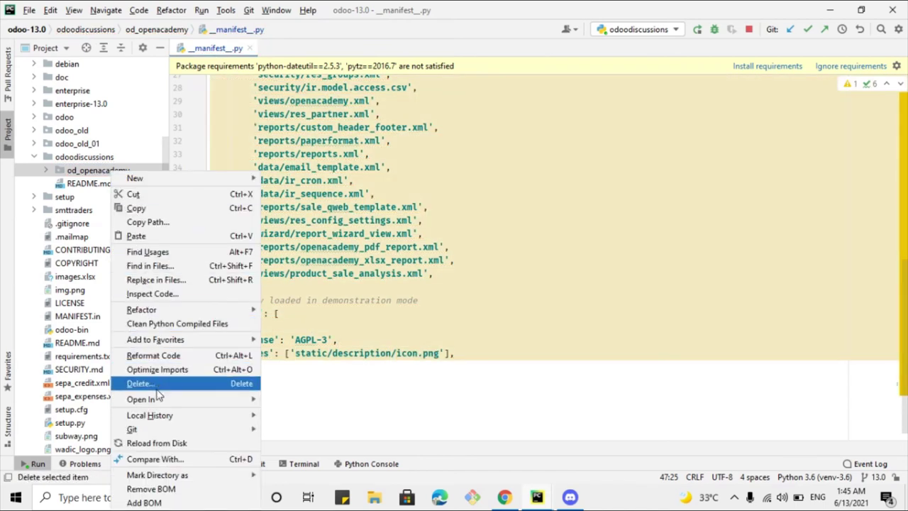
mouse_move(163, 403)
left_click(297, 426)
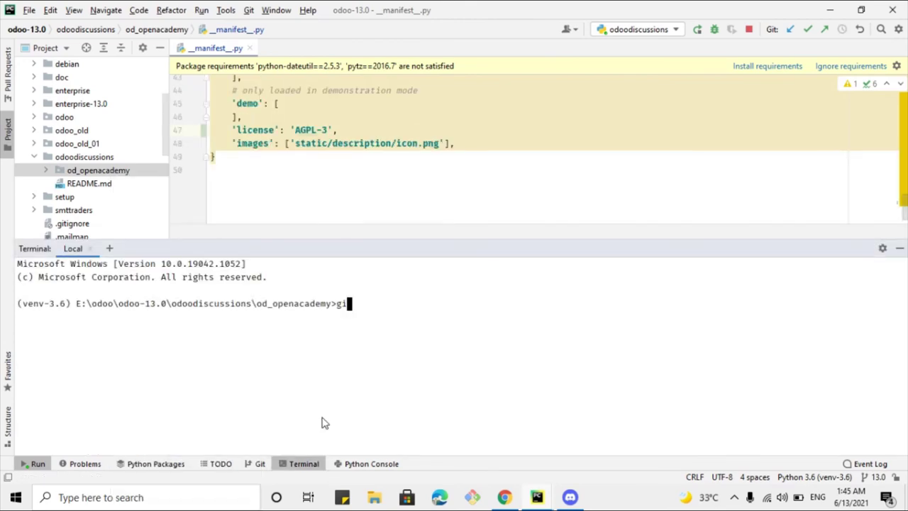
type("git status")
key("Return")
type("git ad")
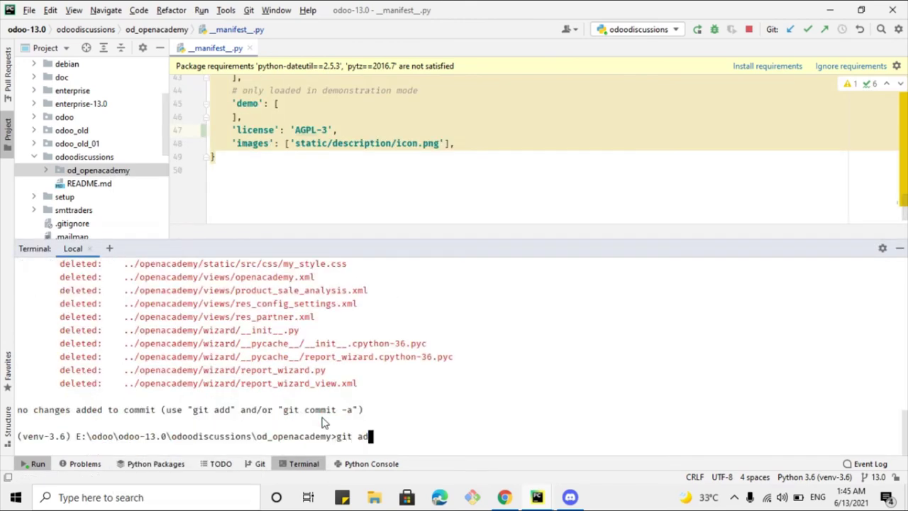
key("BackSpace")
key("BackSpace")
key("BackSpace")
key("BackSpace")
key("BackSpace")
key("BackSpace")
Review the full git status list of unstaged changes in the terminal.
scroll(178, 361, "up", 10)
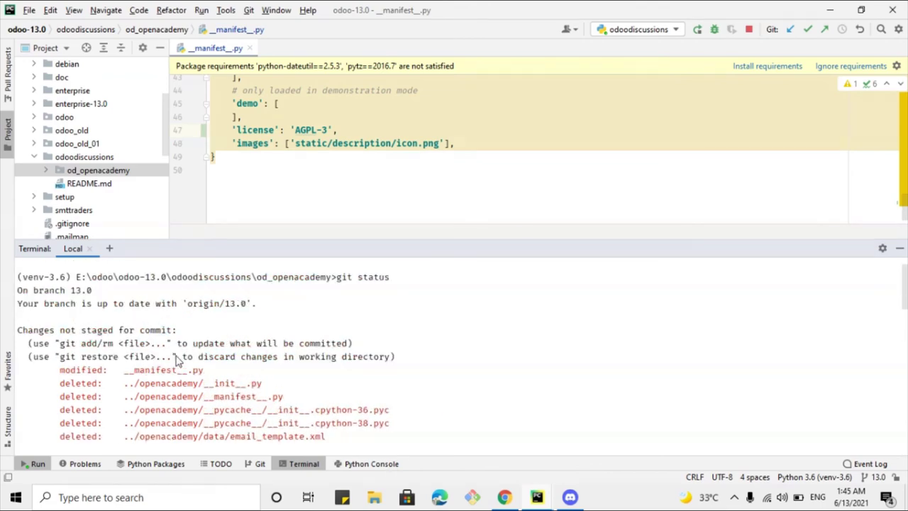
scroll(178, 362, "down", 3)
scroll(177, 360, "down", 5)
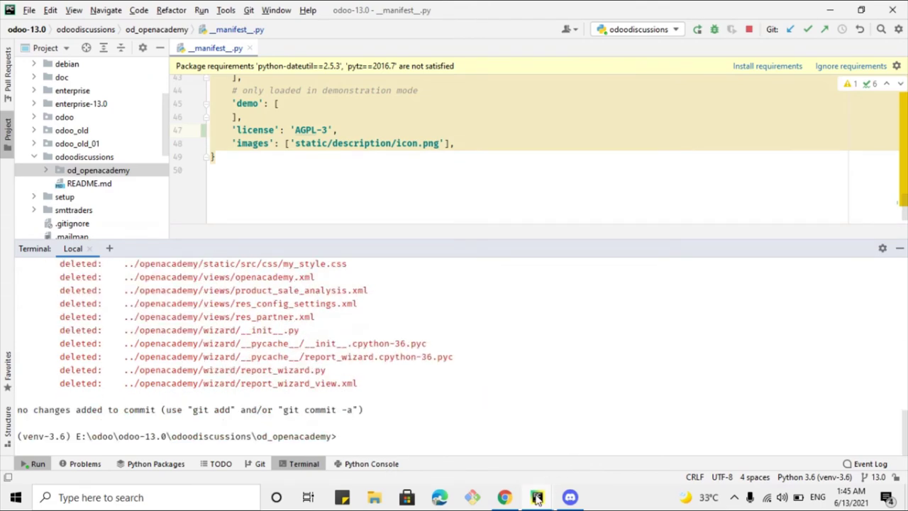
Switch to Chrome and compare the module folders on GitHub's odoodiscussions 13.0 branch with the openacademy scan message on the Repos Dashboard.
left_click(505, 498)
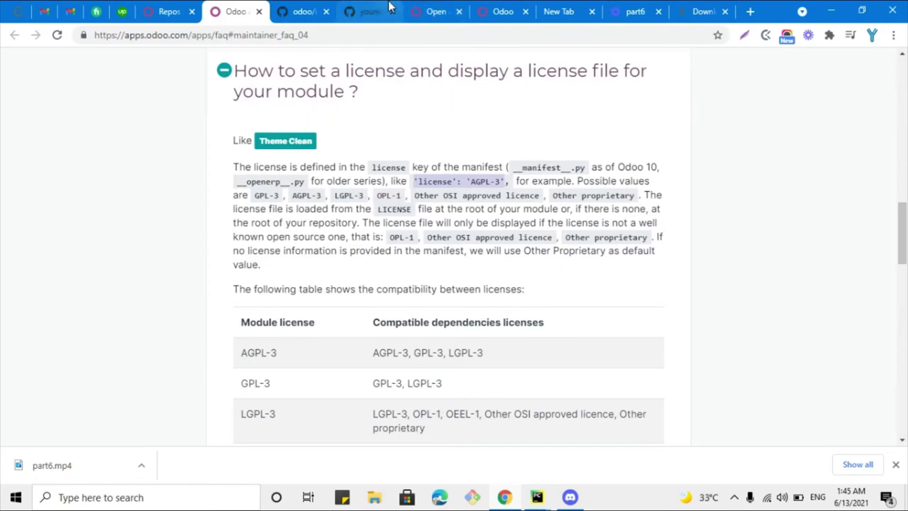
left_click(369, 12)
scroll(122, 287, "down", 2)
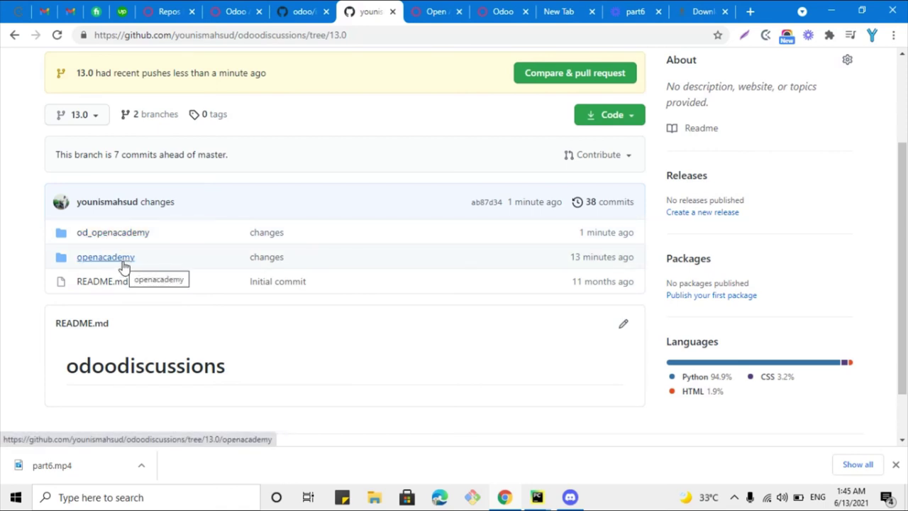
left_click(181, 7)
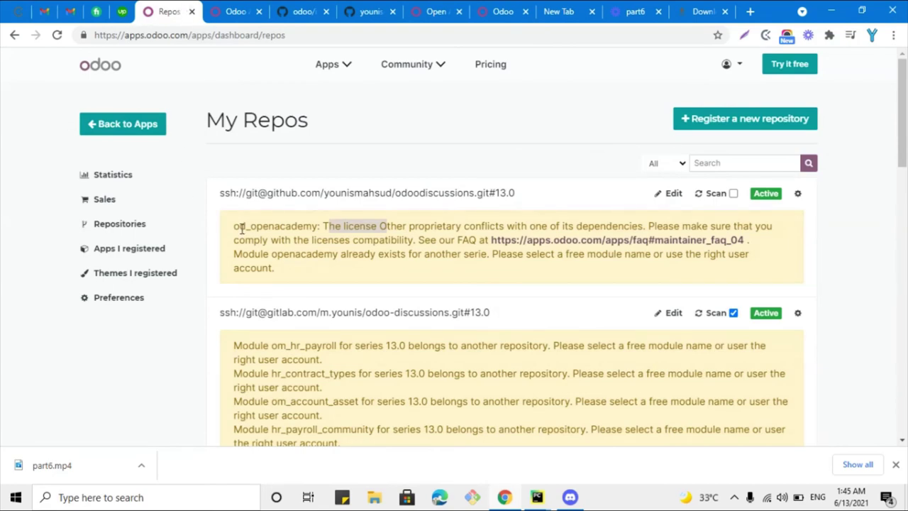
left_click_drag(270, 255, 325, 274)
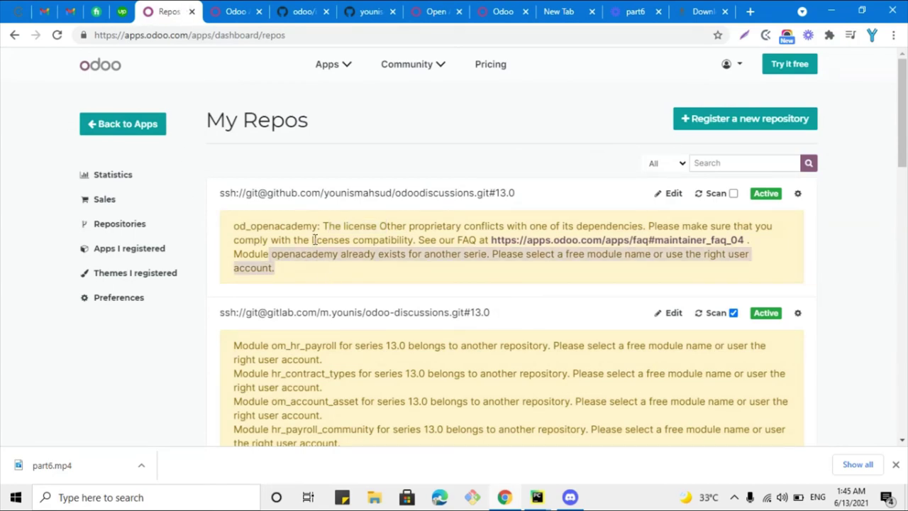
Delete the openacademy directory from the odoodiscussions repository on GitHub, committing directly to the 13.0 branch with the default commit message.
left_click(301, 10)
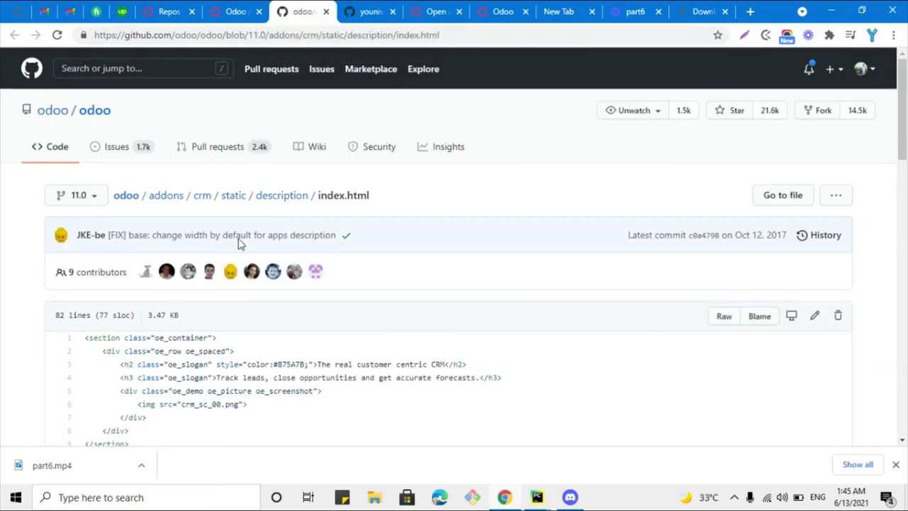
left_click(367, 10)
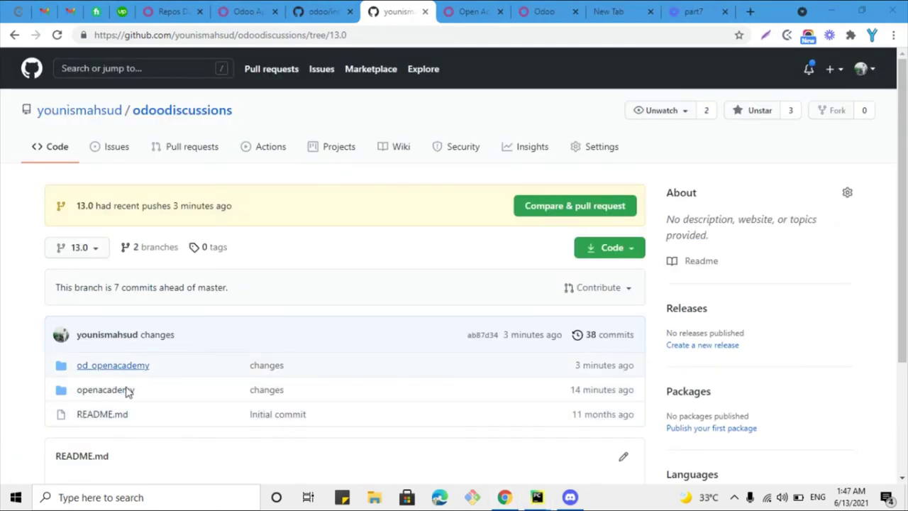
left_click(120, 391)
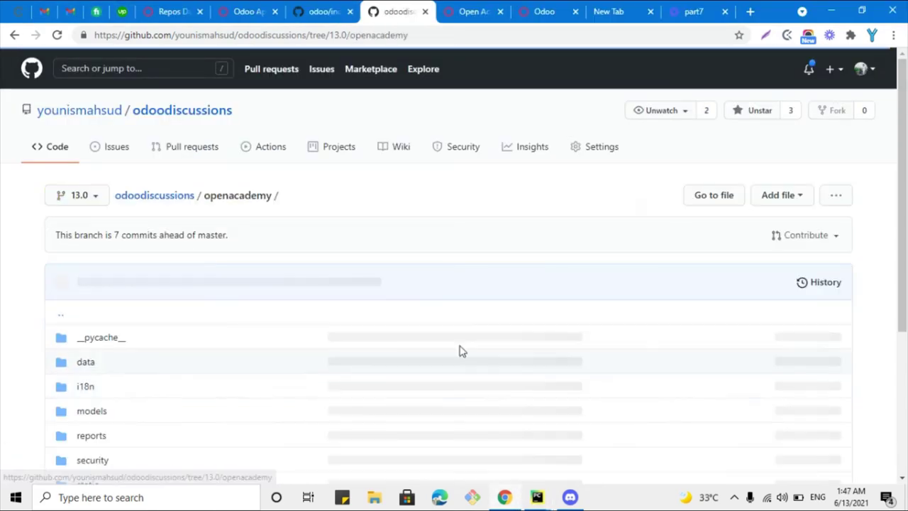
left_click(843, 195)
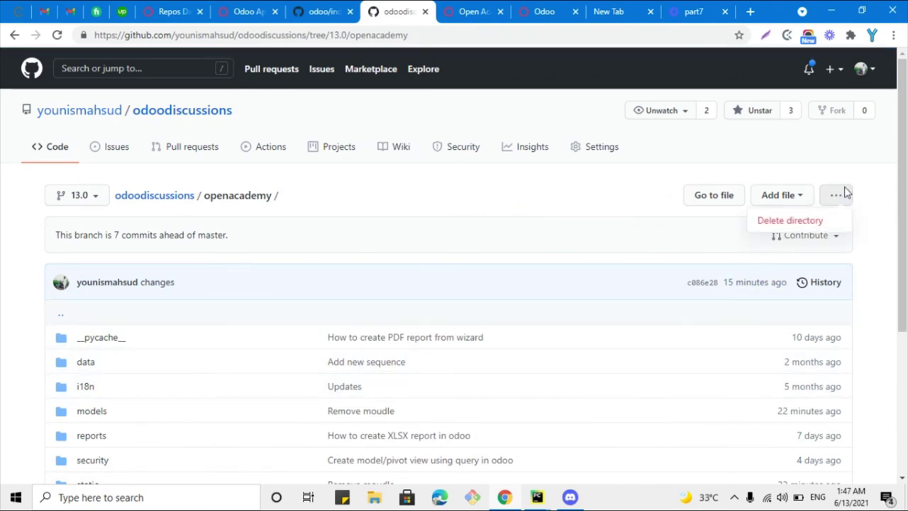
left_click(788, 225)
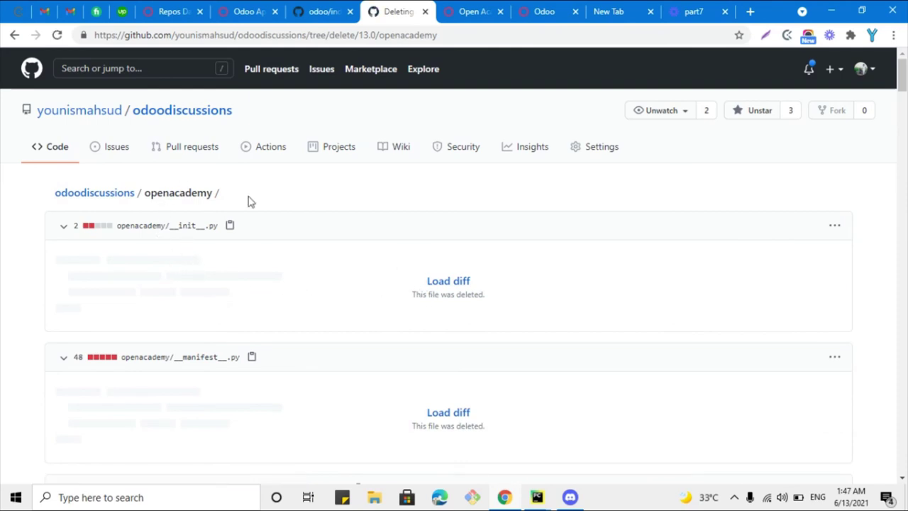
scroll(663, 270, "down", 10)
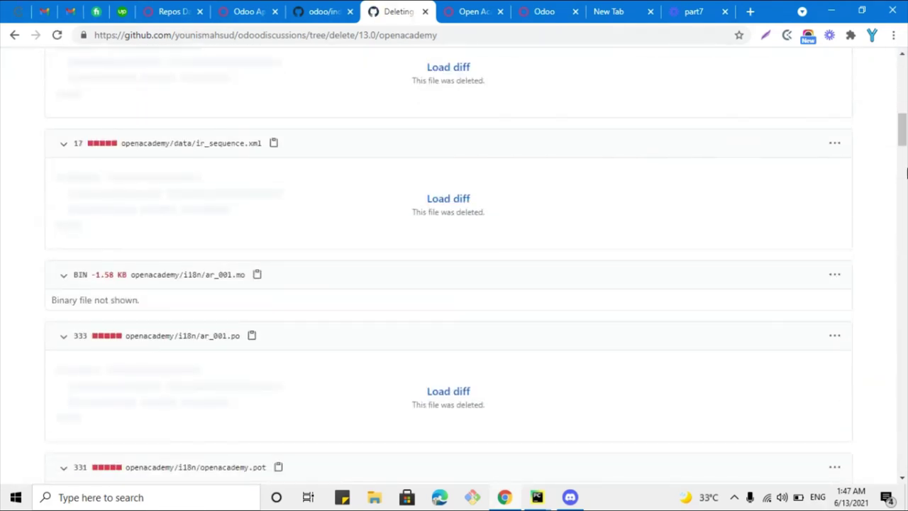
left_click_drag(904, 131, 903, 454)
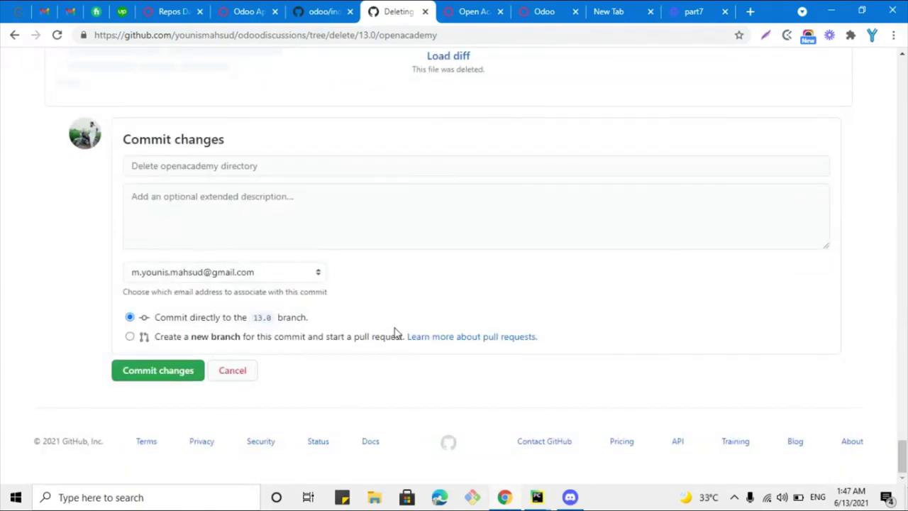
scroll(263, 293, "up", 2)
left_click(207, 302)
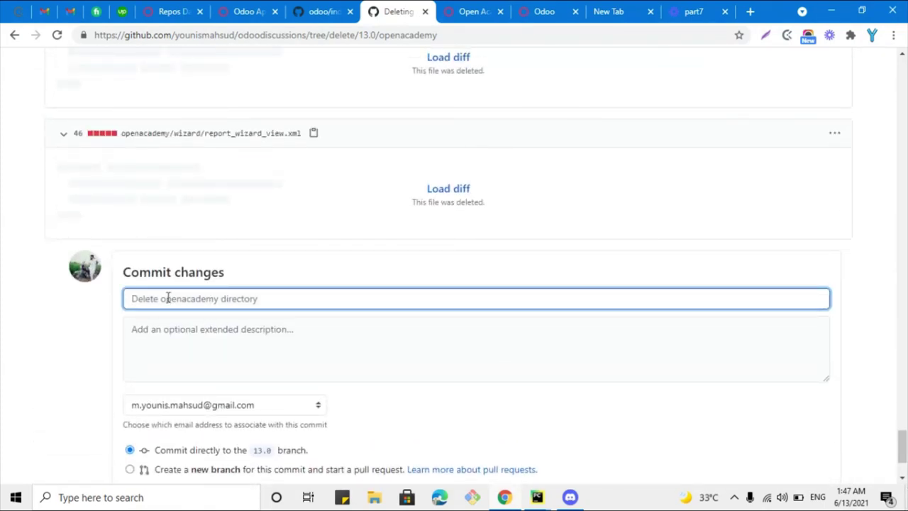
scroll(174, 294, "down", 2)
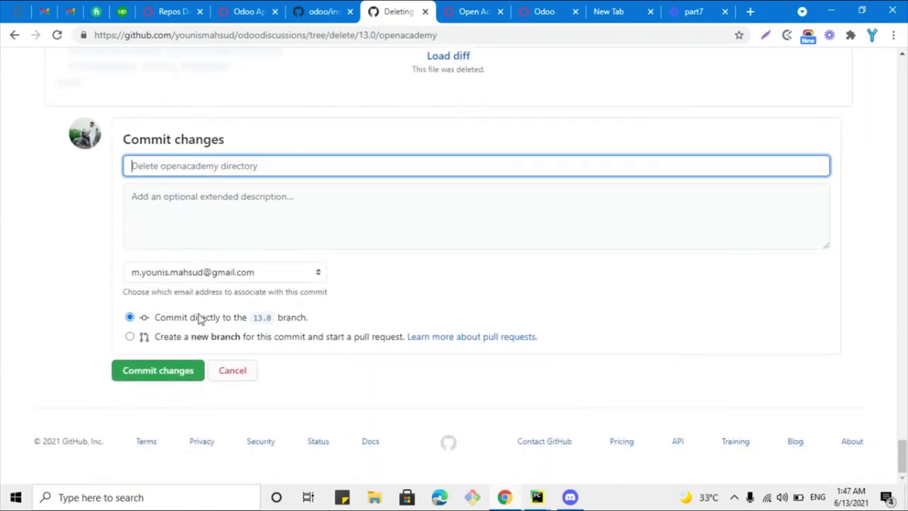
left_click(170, 372)
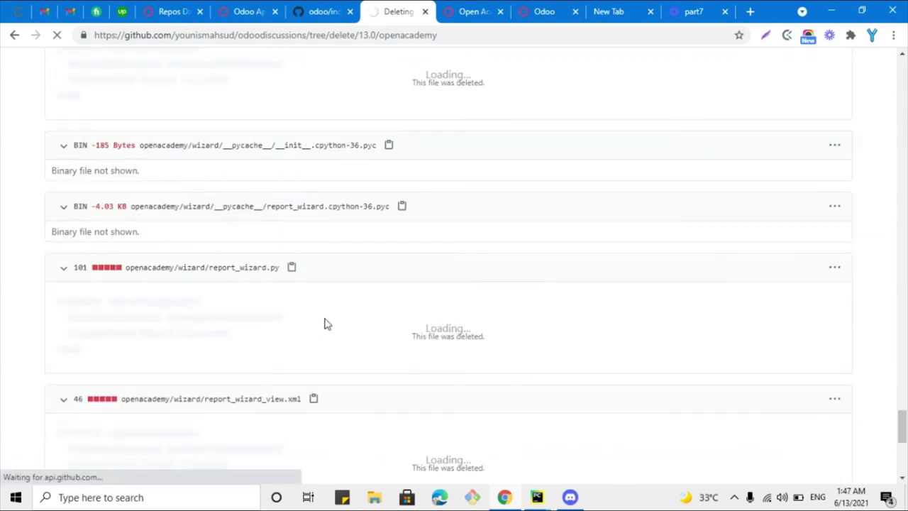
scroll(324, 321, "down", 1)
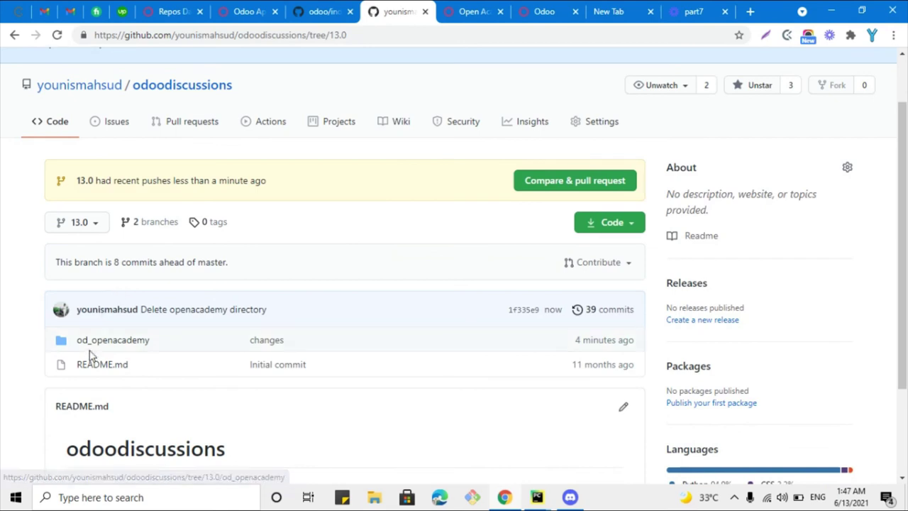
Go to the Repos Dashboard and rescan the odoodiscussions 13.0 repository.
left_click(174, 10)
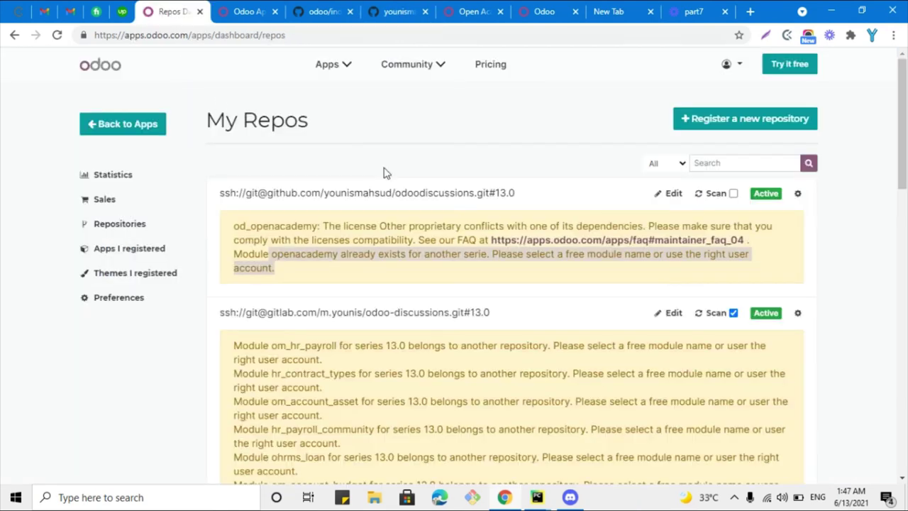
left_click(716, 201)
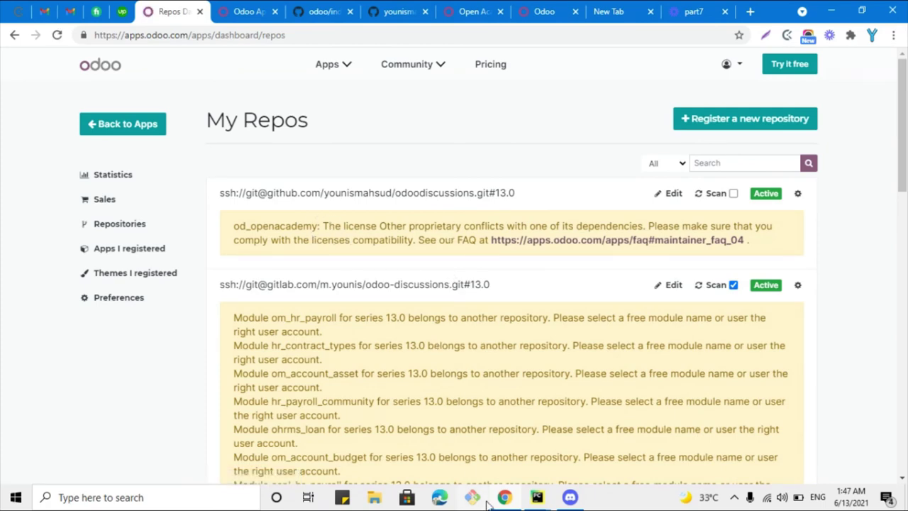
Switch to PyCharm's terminal, stage everything in od_openacademy and commit it with the message "changes".
mouse_move(537, 500)
left_click(449, 457)
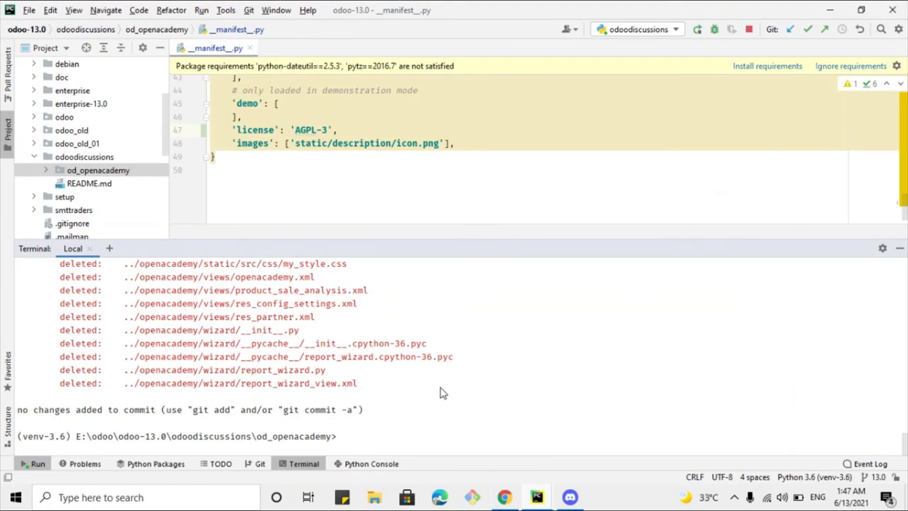
type("git add .")
key("Return")
type("git commit")
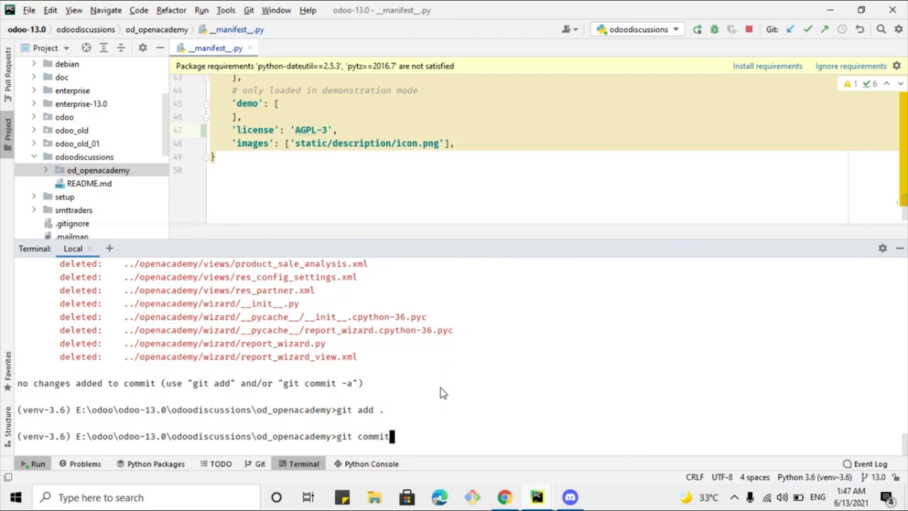
type(" -m \"changes\"")
key("Return")
Try to push the commit to origin 13.0 and switch to Chrome's Repos Dashboard.
type("git ")
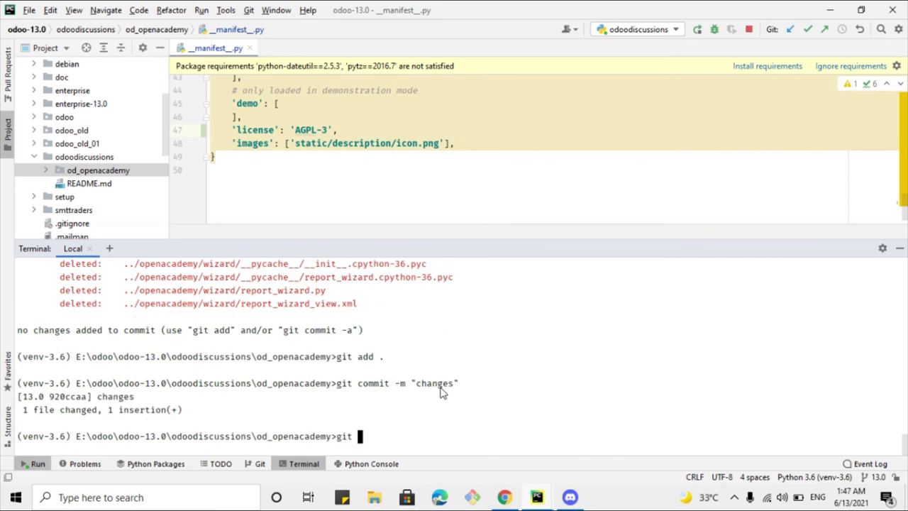
type("push origin 13")
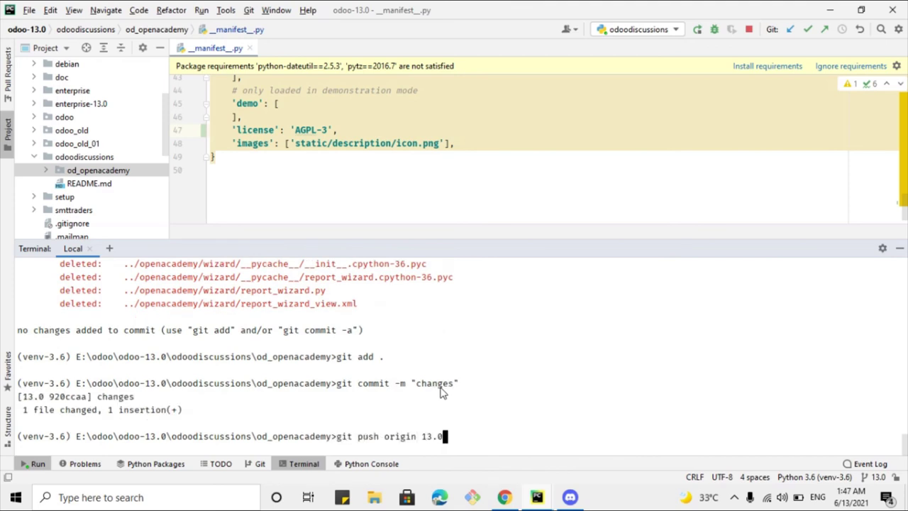
type(".0")
key("Return")
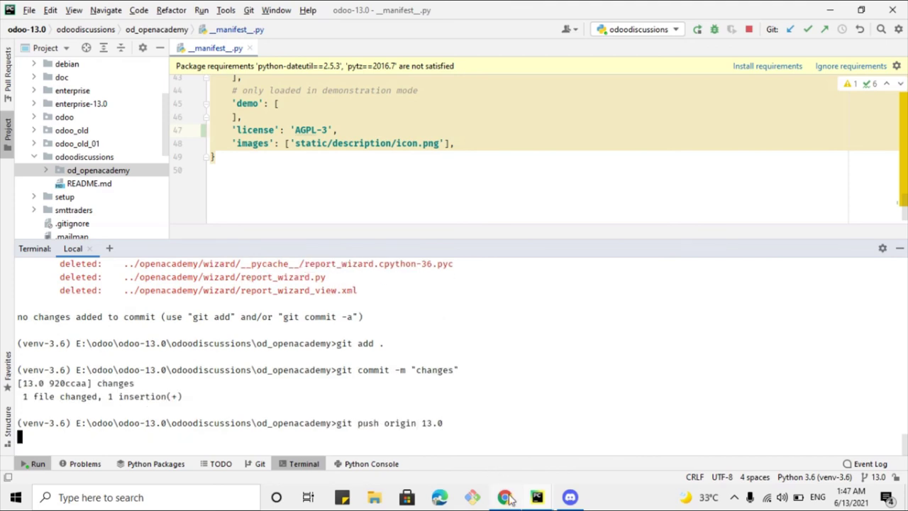
mouse_move(505, 497)
left_click(441, 400)
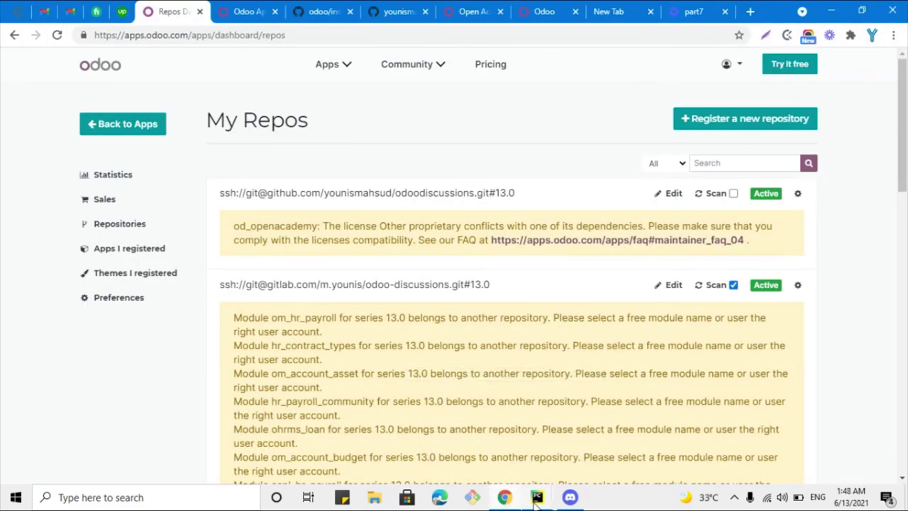
Return to PyCharm's terminal and pull the remote changes with git pull origin 13.0.
mouse_move(537, 496)
left_click(529, 470)
left_click(490, 441)
type("git ")
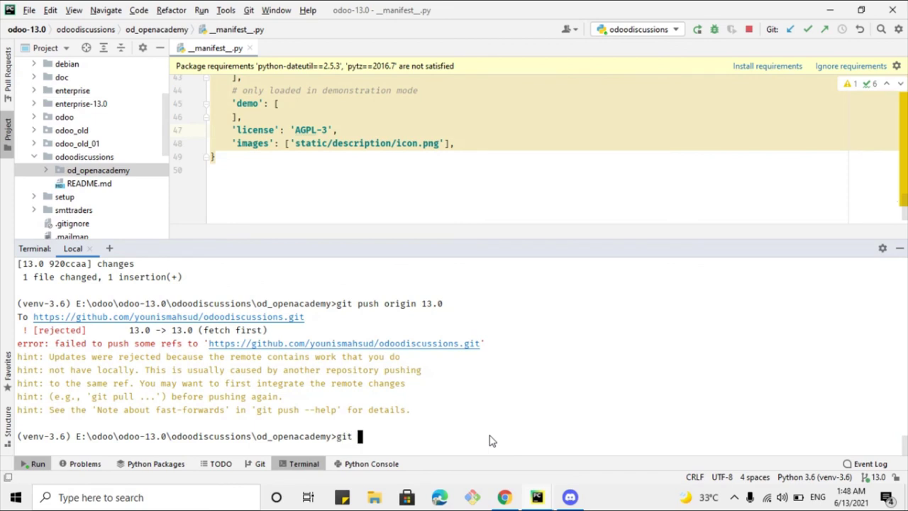
type("pull origin 13.0")
key("Return")
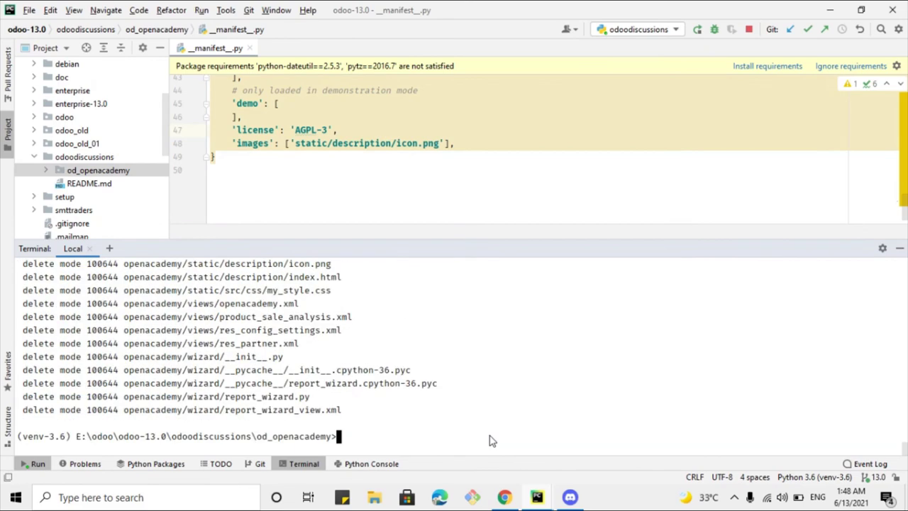
Check the working tree with git status and push the local commits with git push origin 13.0.
type("git stat")
type("us")
key("Return")
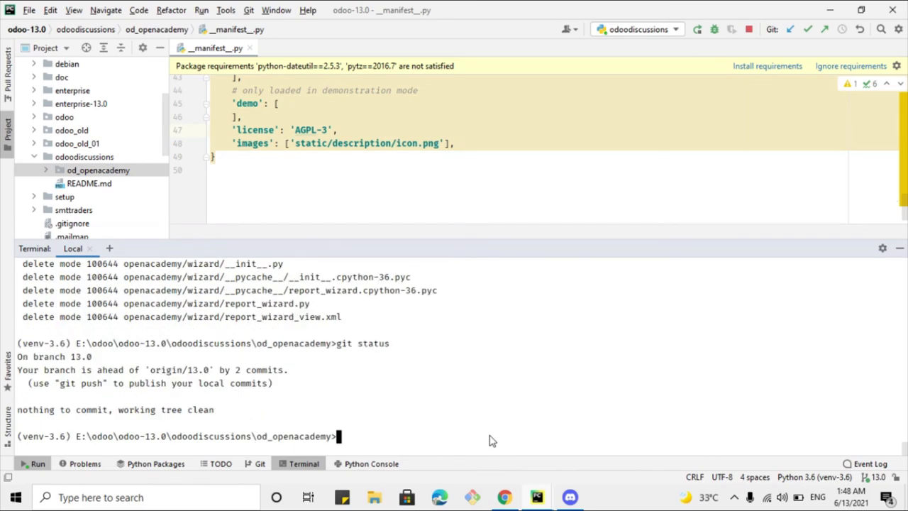
type("git push origin 13.0")
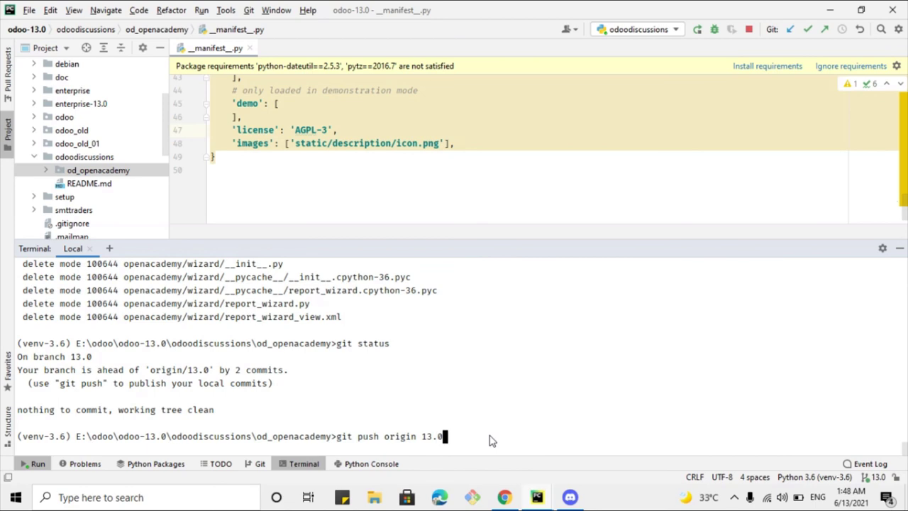
key("Return")
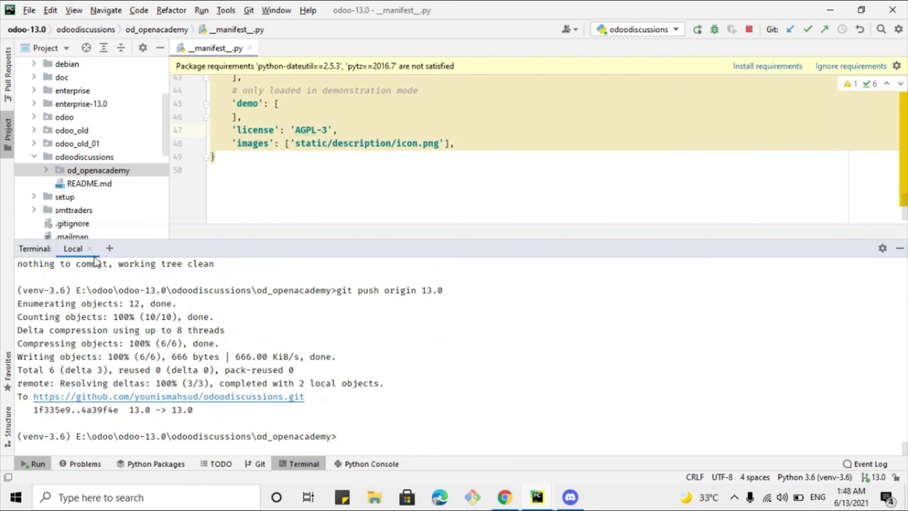
Switch to Chrome's Repos Dashboard and rescan the odoodiscussions 13.0 repository for the pushed license entry.
left_click(505, 498)
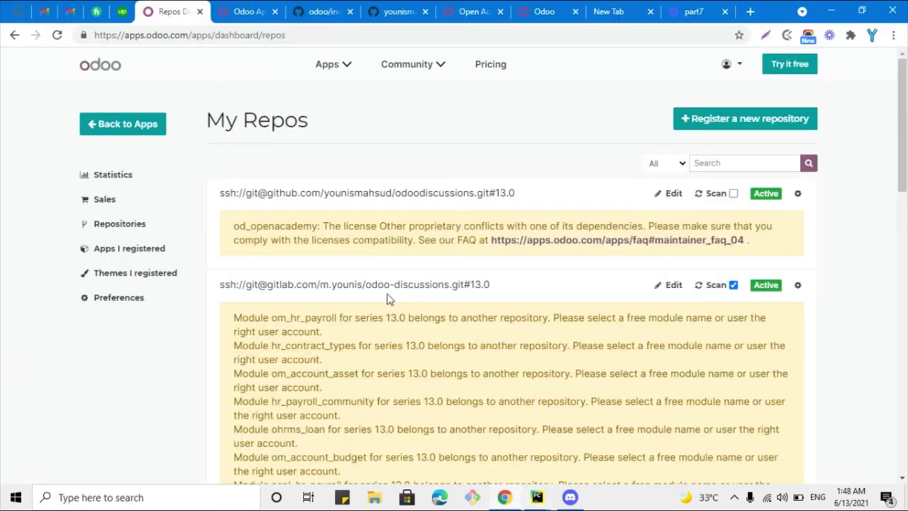
left_click(716, 196)
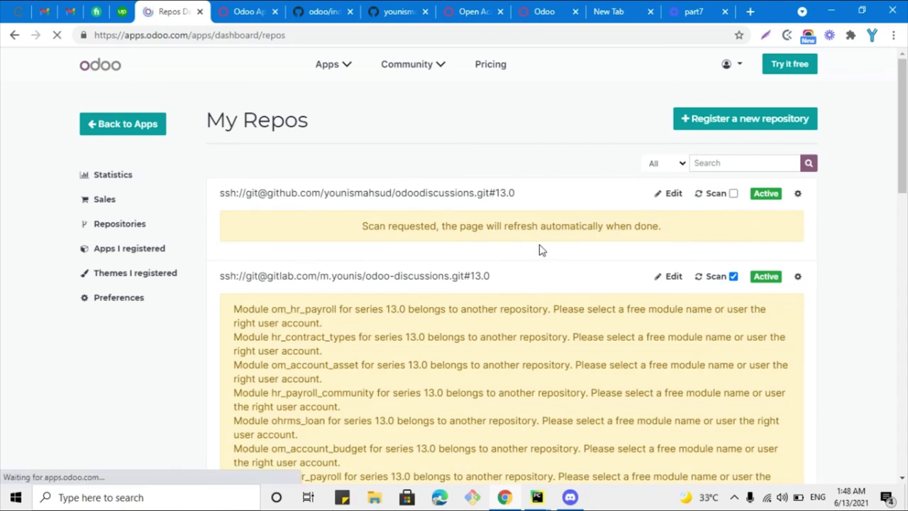
Enable the Scan option for the odoodiscussions 13.0 repository and publish all apps from it.
left_click(735, 193)
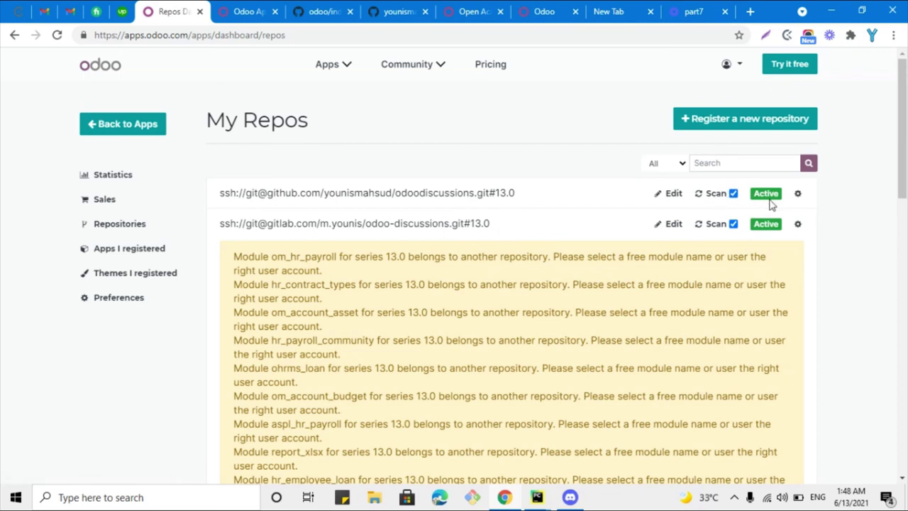
left_click(797, 196)
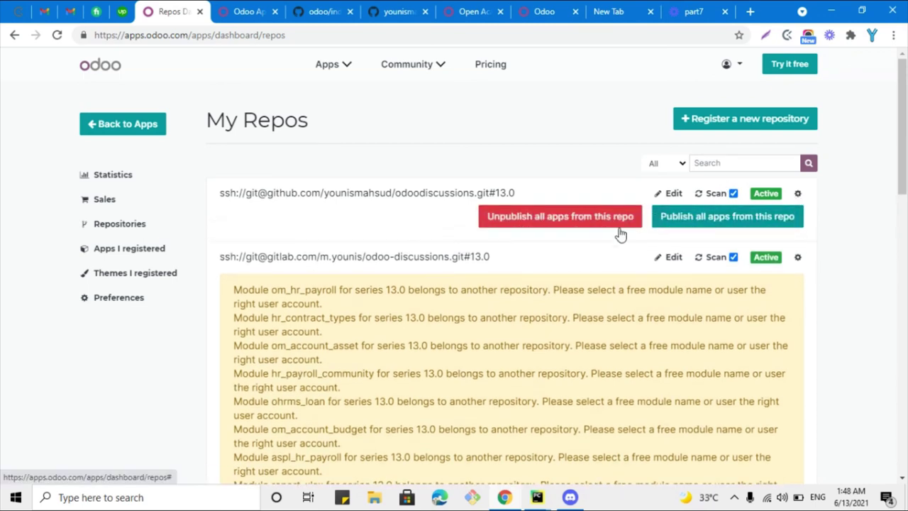
left_click(711, 220)
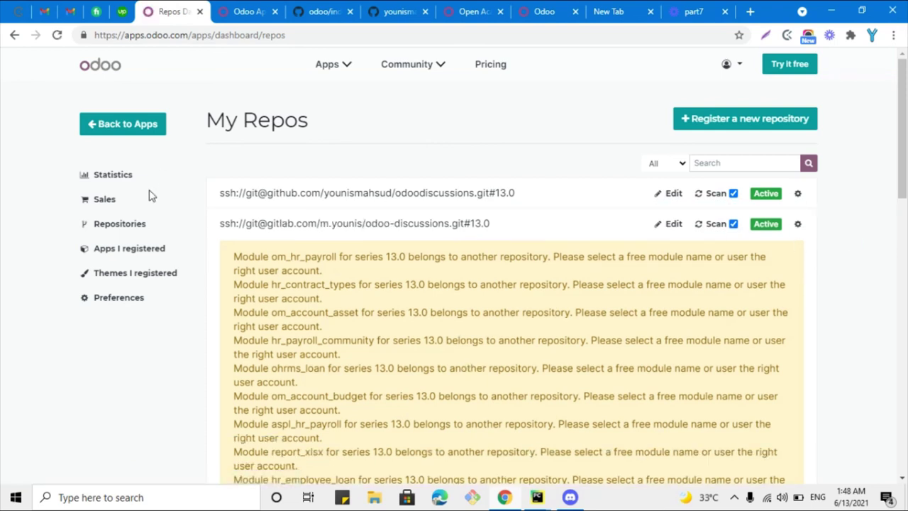
Open the Open Academy app from the registered apps and check its title and details.
left_click(105, 249)
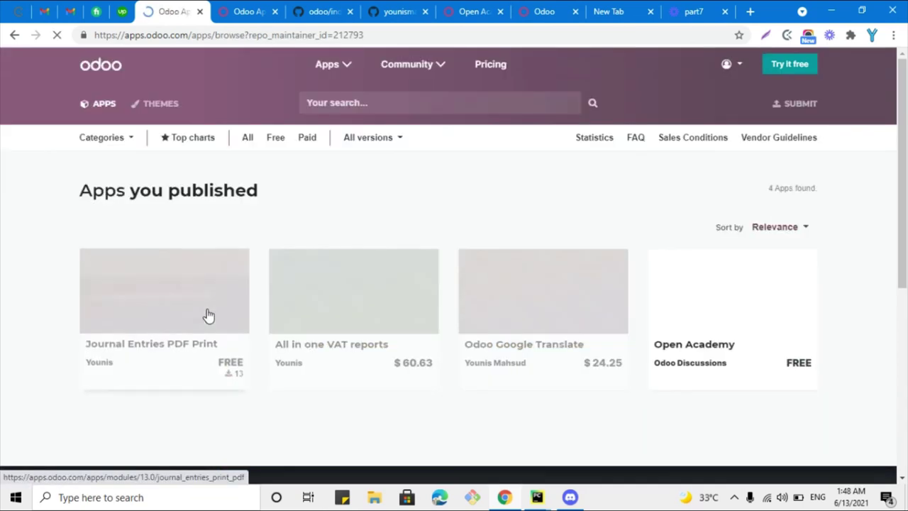
left_click(695, 313)
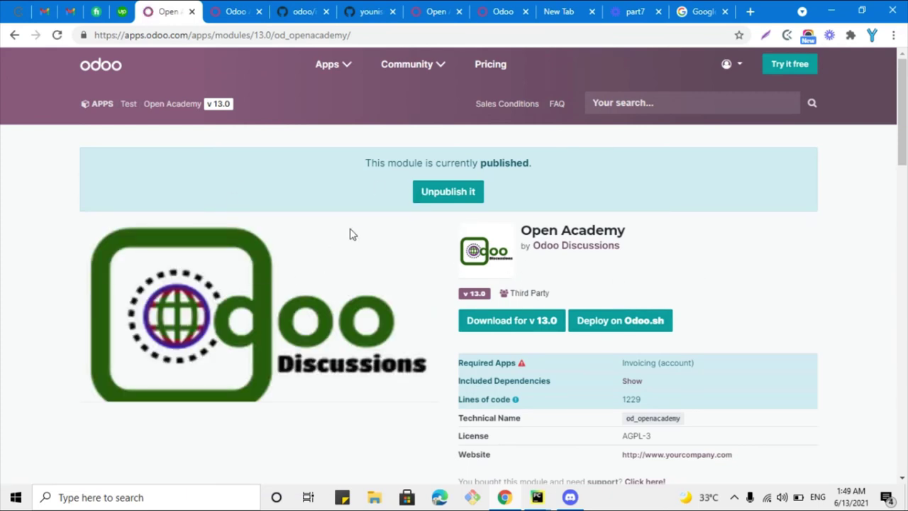
triple_click(575, 233)
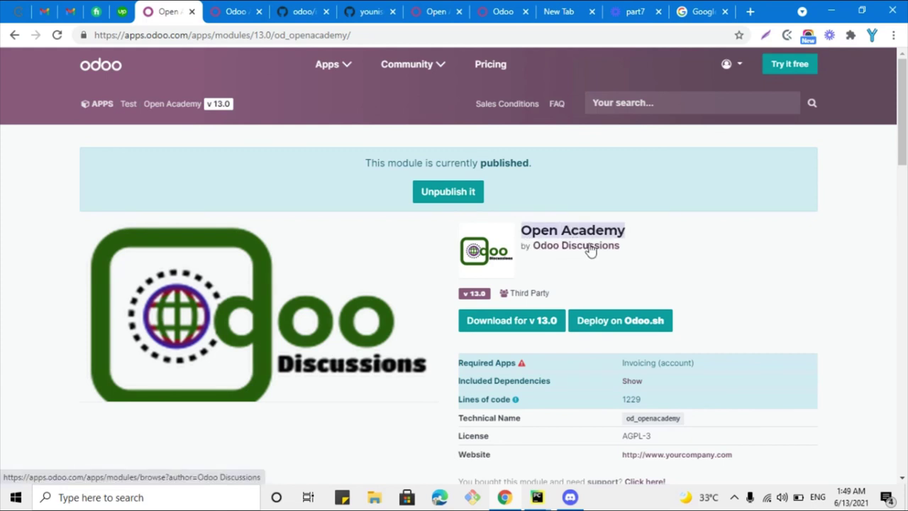
scroll(589, 248, "down", 1)
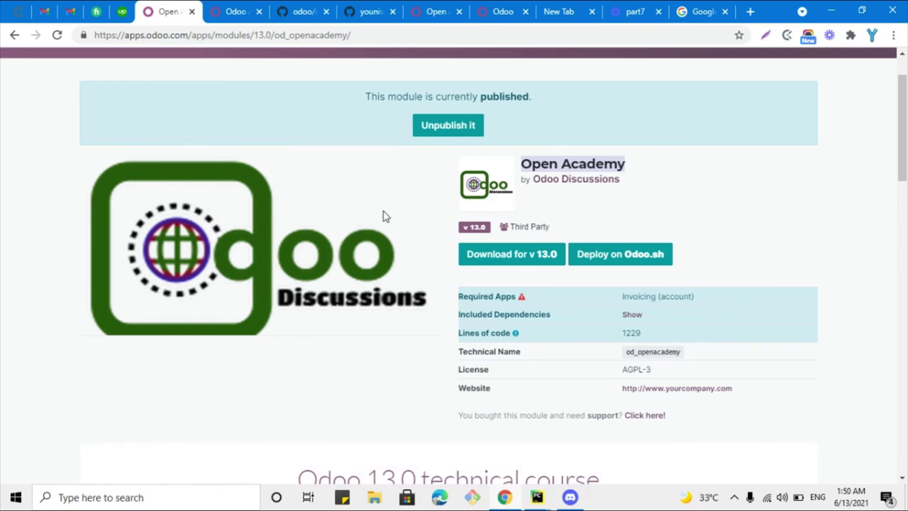
left_click(474, 222)
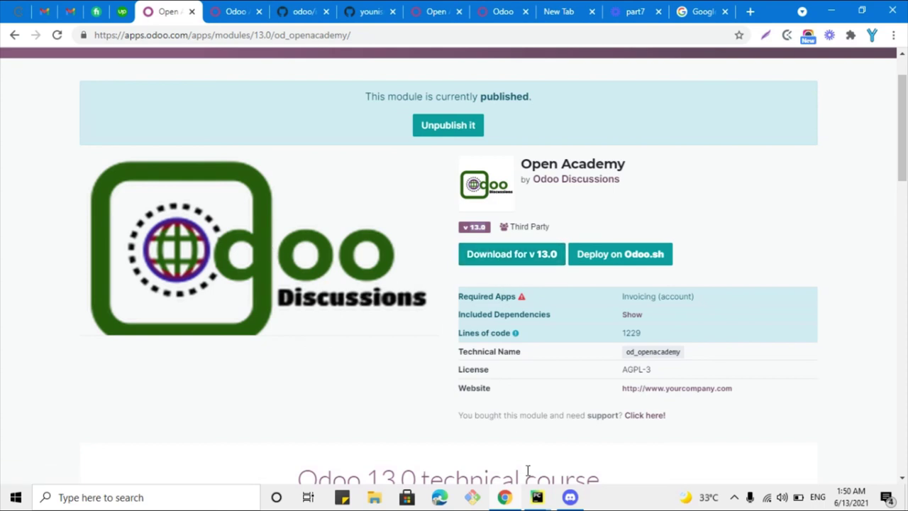
Switch to PyCharm and change the module name in __manifest__.py to "Odoo 13.0 technical course".
mouse_move(537, 497)
left_click(474, 438)
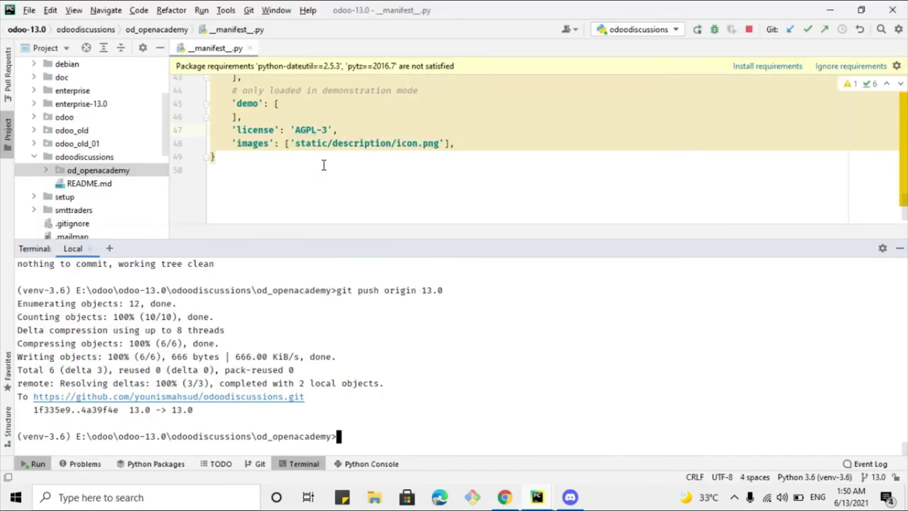
scroll(307, 151, "up", 8)
scroll(288, 106, "up", 4)
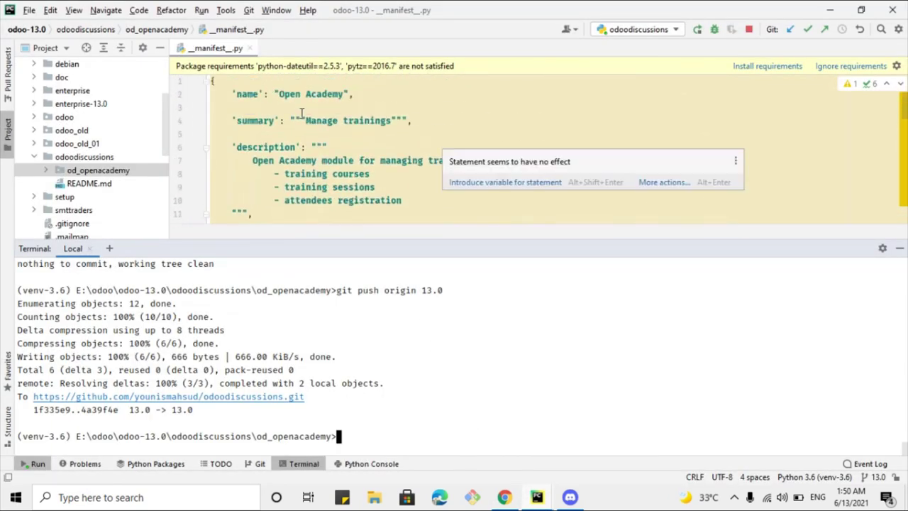
left_click(278, 93)
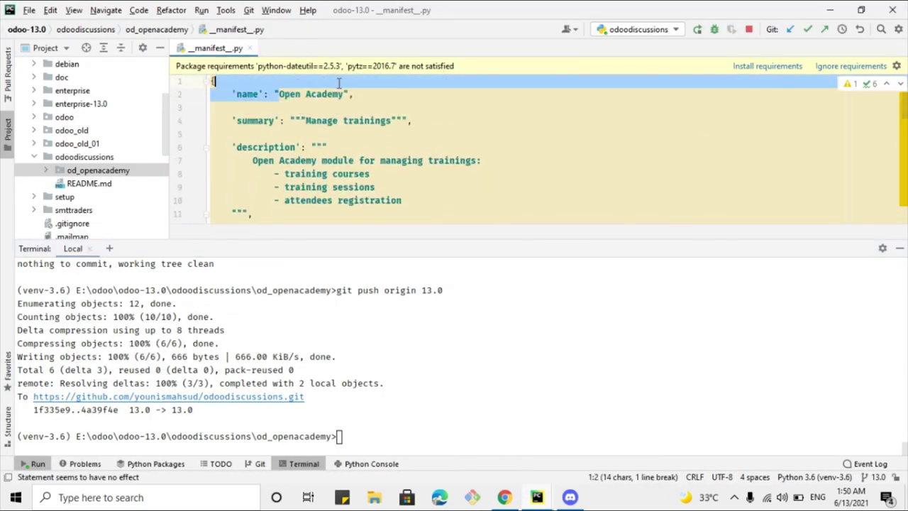
left_click(343, 90, "shift")
type("Odoo 1")
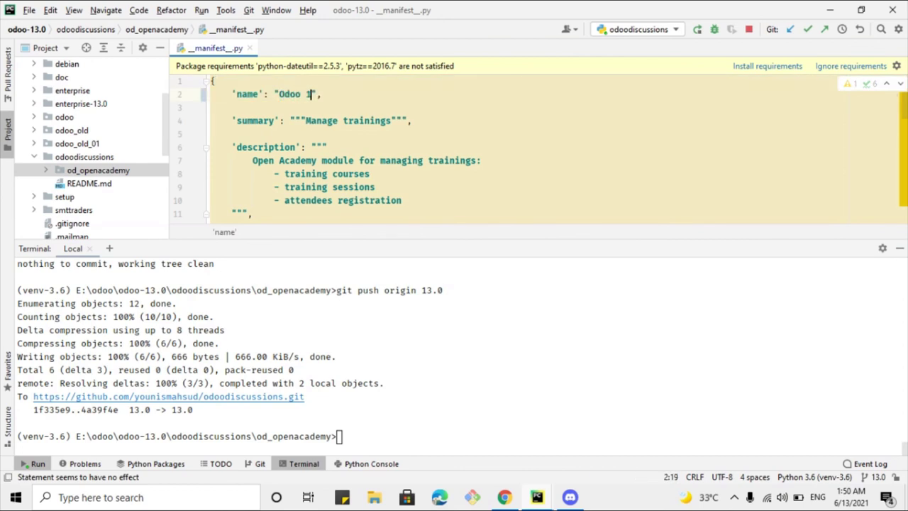
type("3.0 tech")
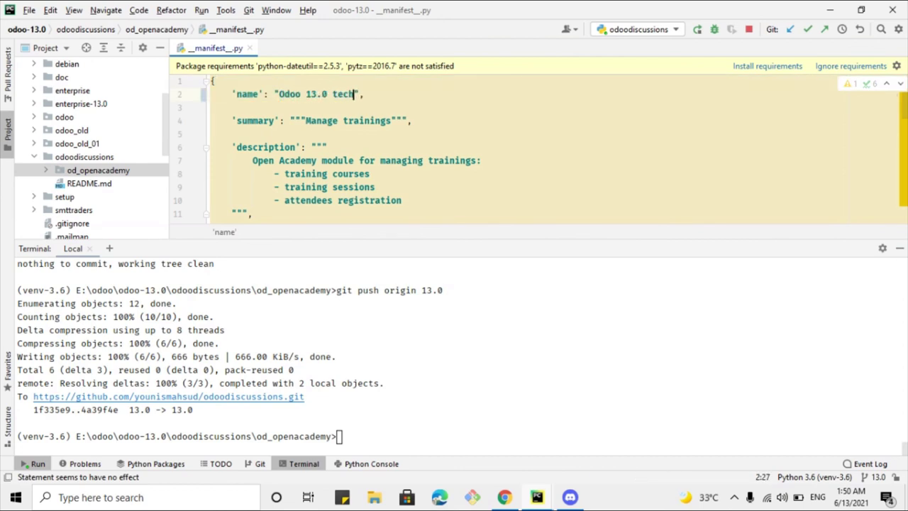
type("nical course")
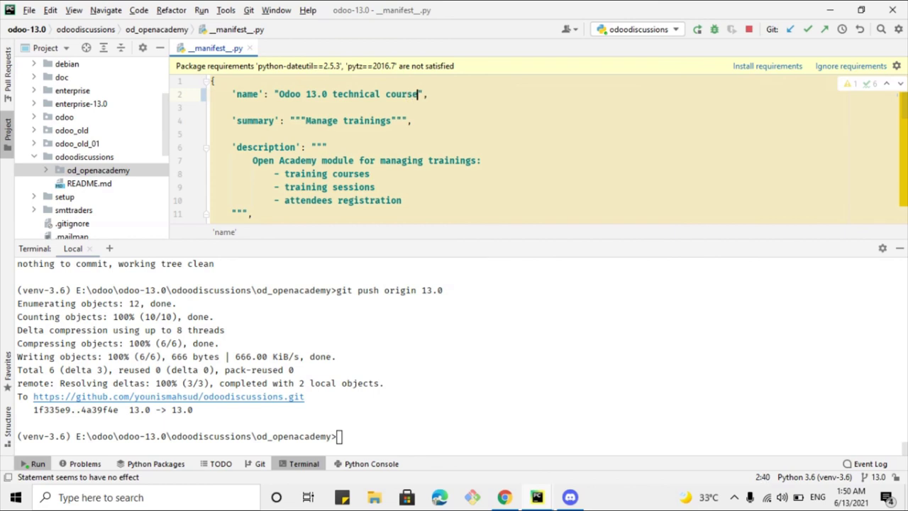
Stage the manifest change in the terminal with git add.
left_click(407, 442)
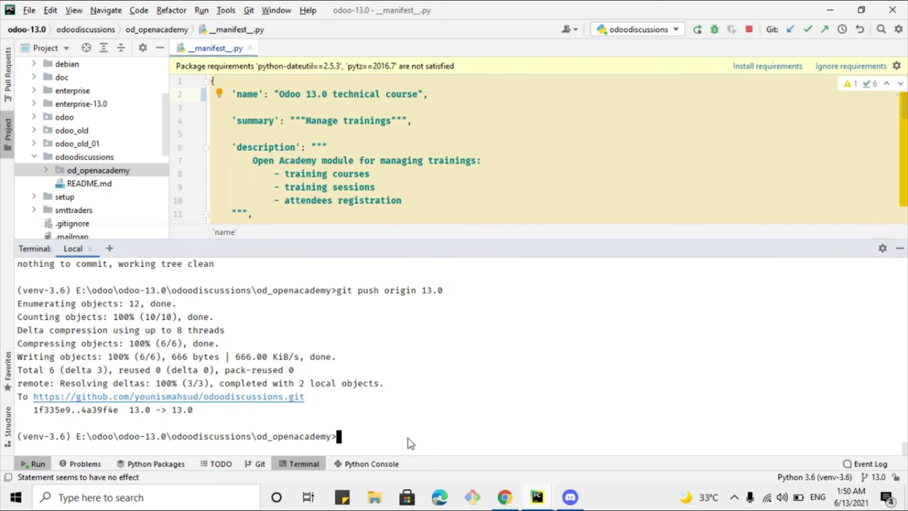
type("git st")
key("BackSpace")
key("BackSpace")
type("ad d")
key("Left")
key("Left")
key("BackSpace")
key("End")
type(".")
key("Return")
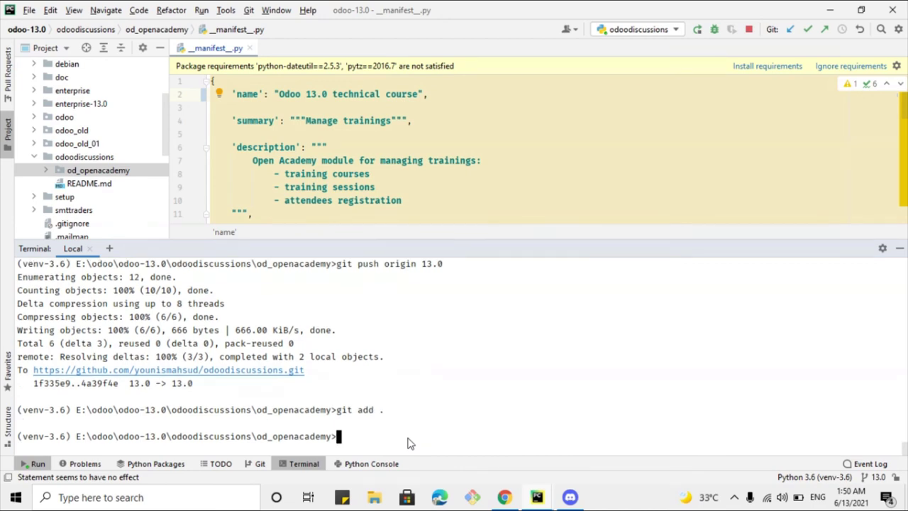
Commit the staged manifest change with the message "Name change".
type("git commit -m \"\"")
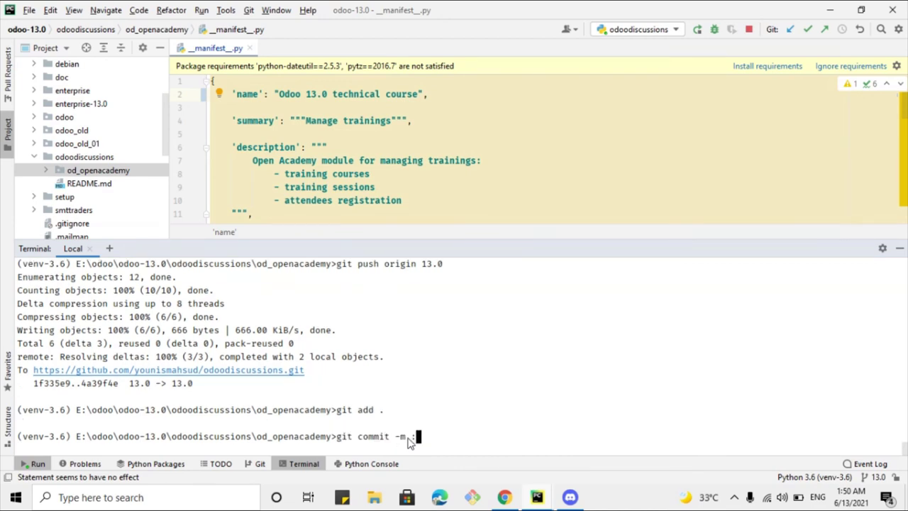
key("Left")
type("Name change")
key("Return")
Push the commit to the remote branch with git push origin 13.0.
type("gi t")
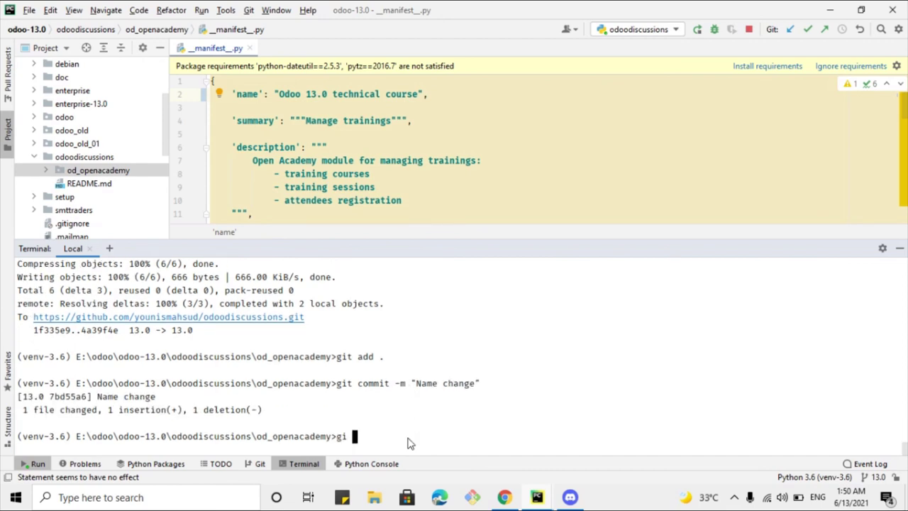
key("BackSpace")
key("BackSpace")
type("t push origin 13.0")
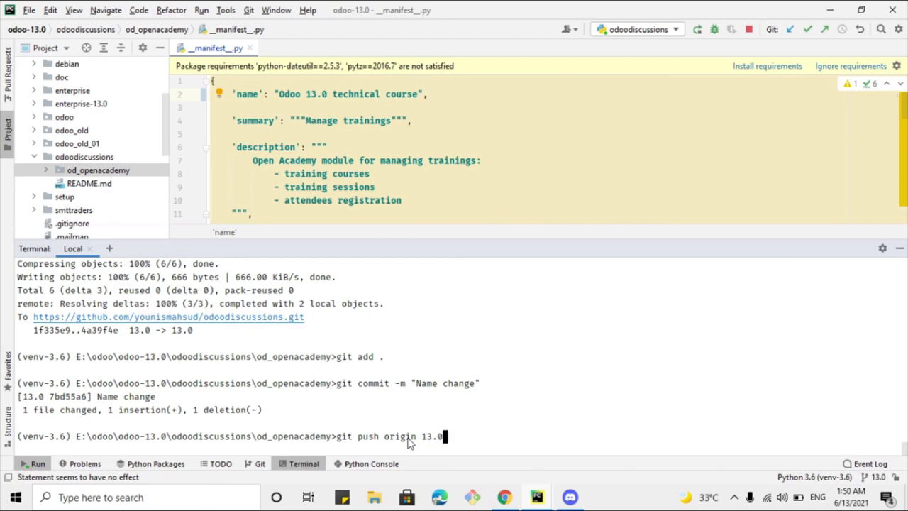
key("Return")
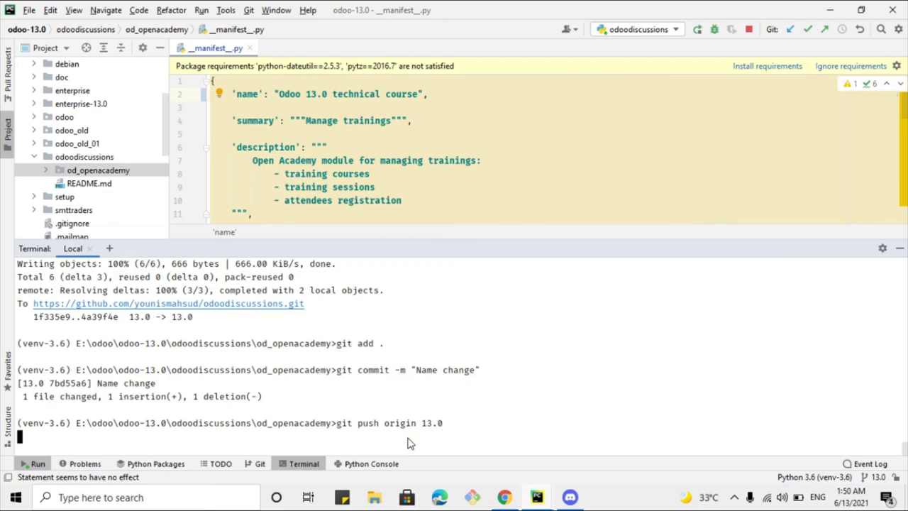
Switch to Chrome's Repos Dashboard, rescan the odoodiscussions 13.0 repository and publish all its apps again.
left_click(504, 499)
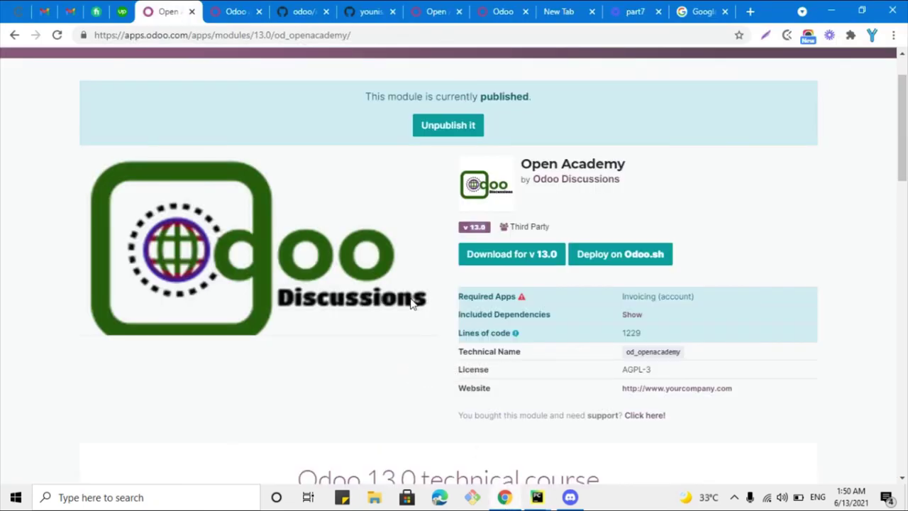
scroll(354, 261, "up", 1)
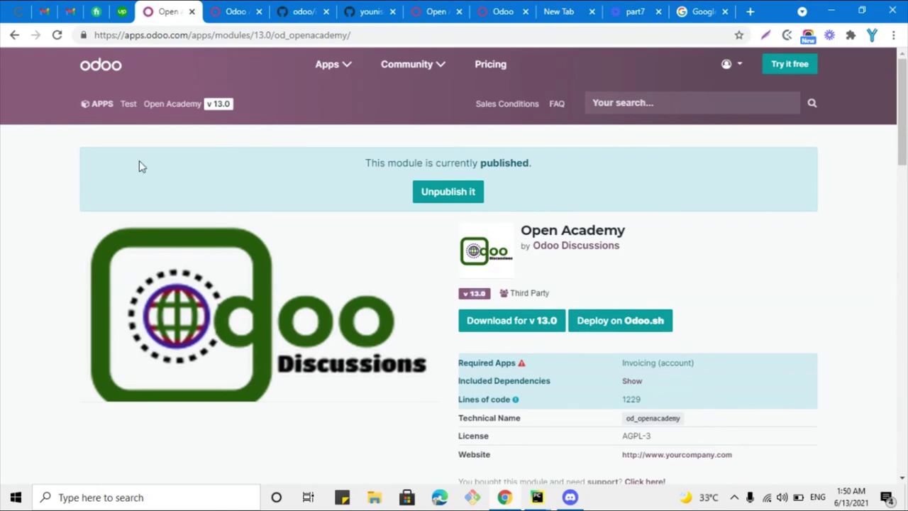
left_click(14, 35)
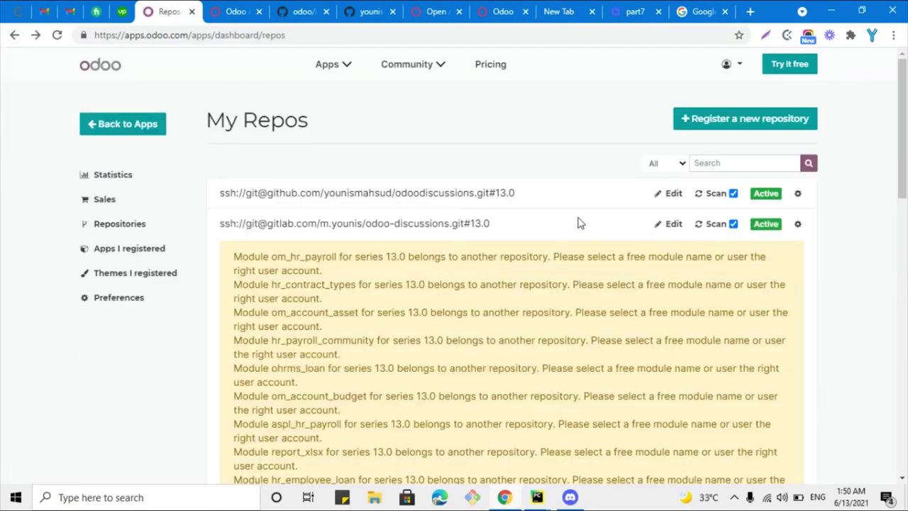
left_click(717, 195)
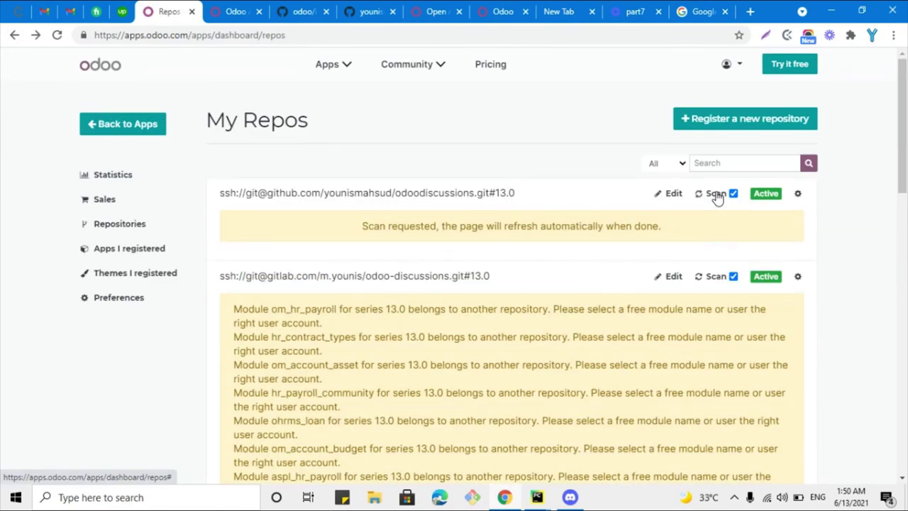
left_click(798, 194)
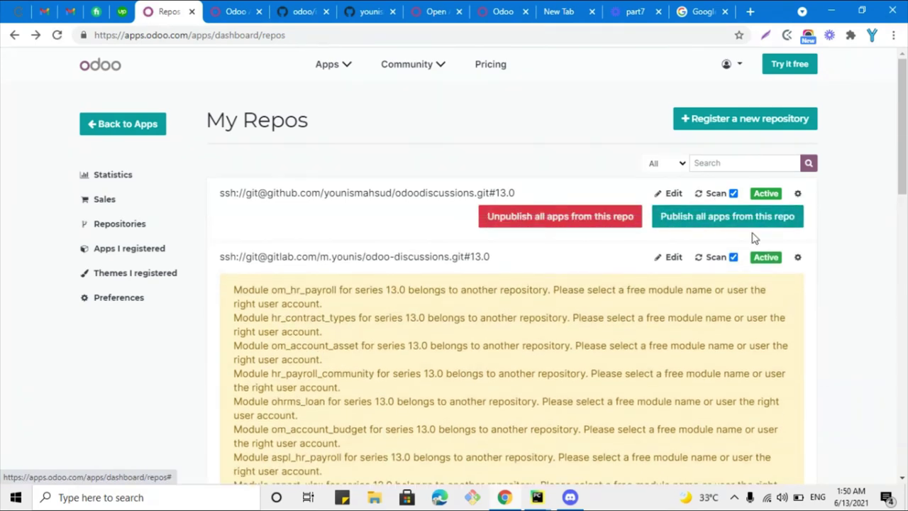
left_click(739, 225)
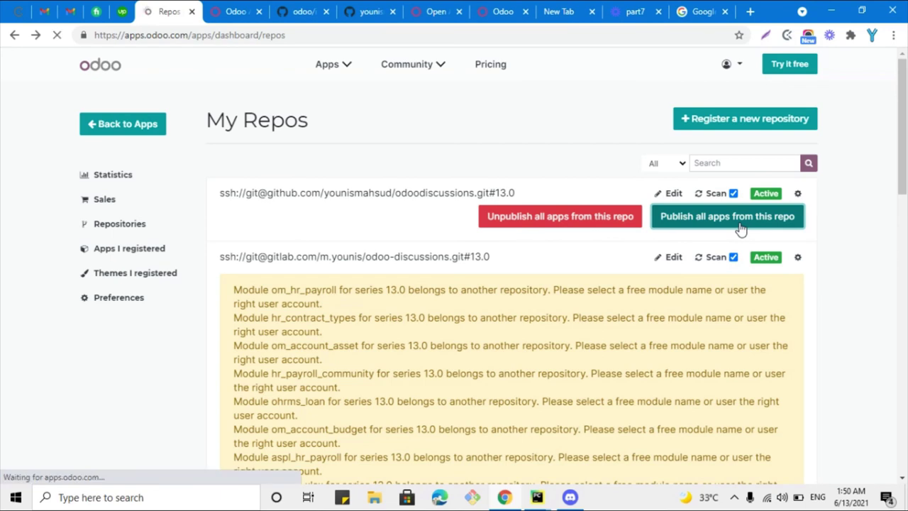
Open the Odoo 13.0 technical course app from the registered apps and review its title, details and description.
left_click(114, 248)
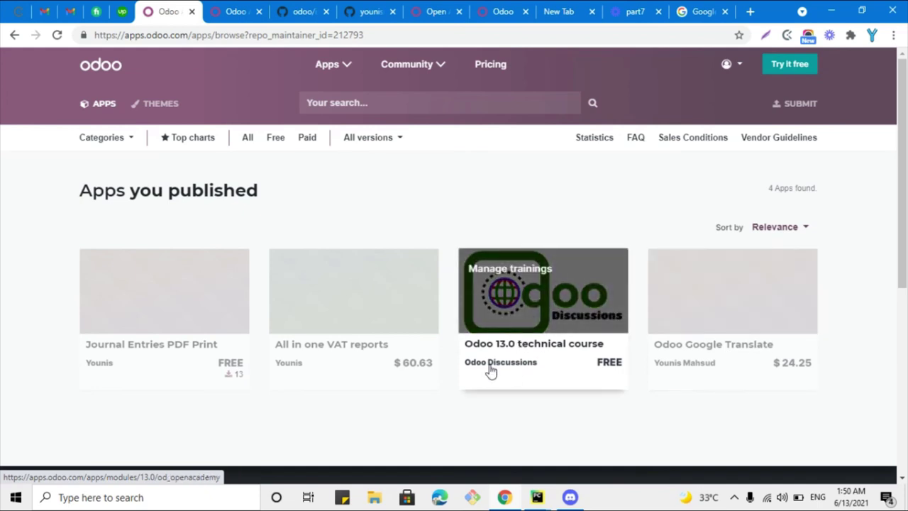
left_click(529, 313)
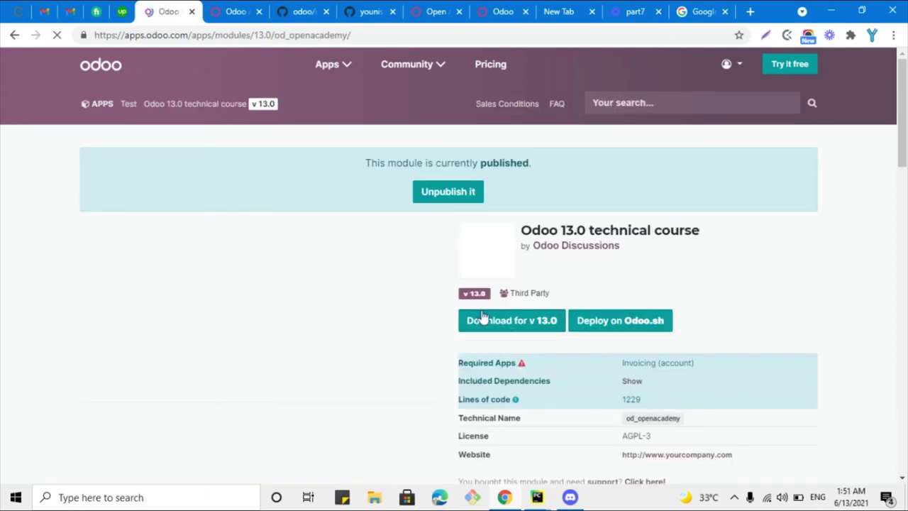
triple_click(559, 229)
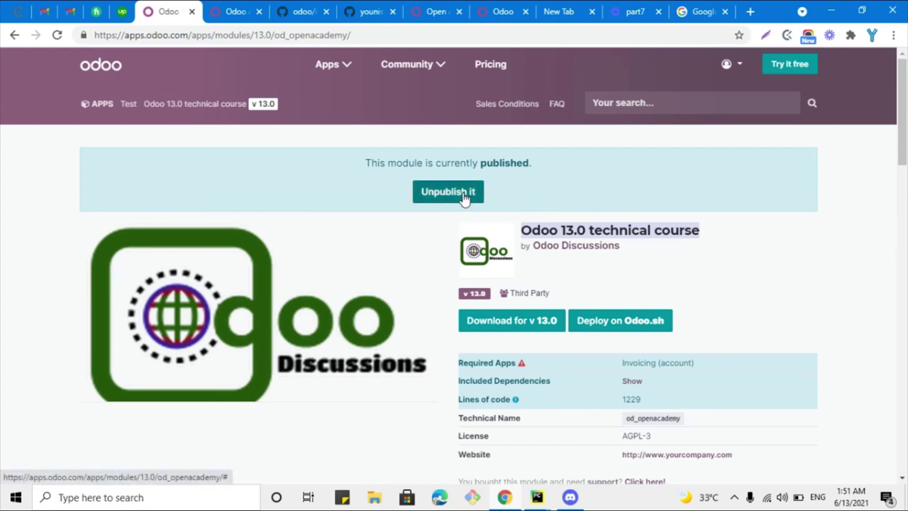
scroll(517, 159, "down", 3)
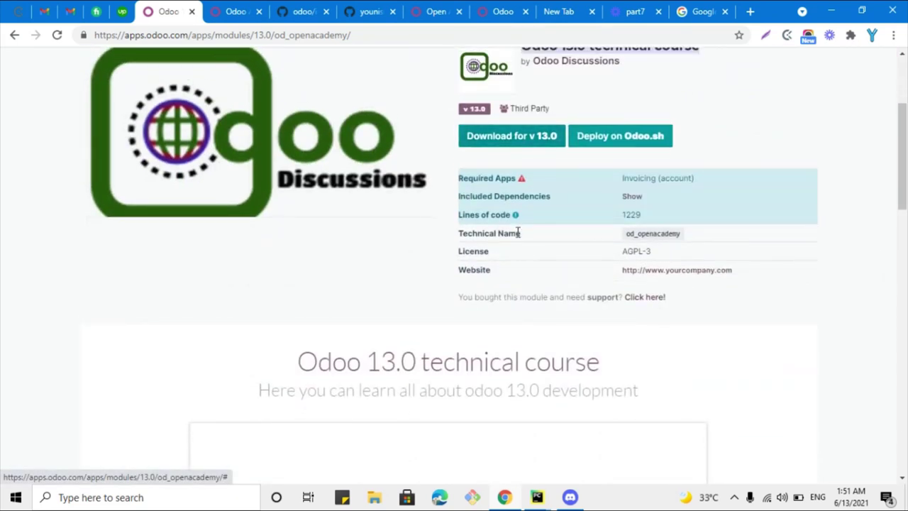
scroll(527, 200, "down", 6)
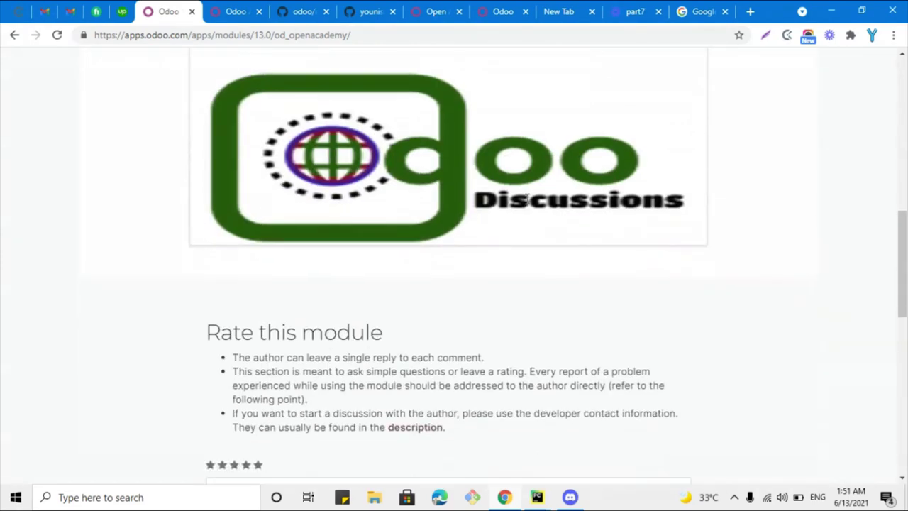
scroll(526, 204, "up", 8)
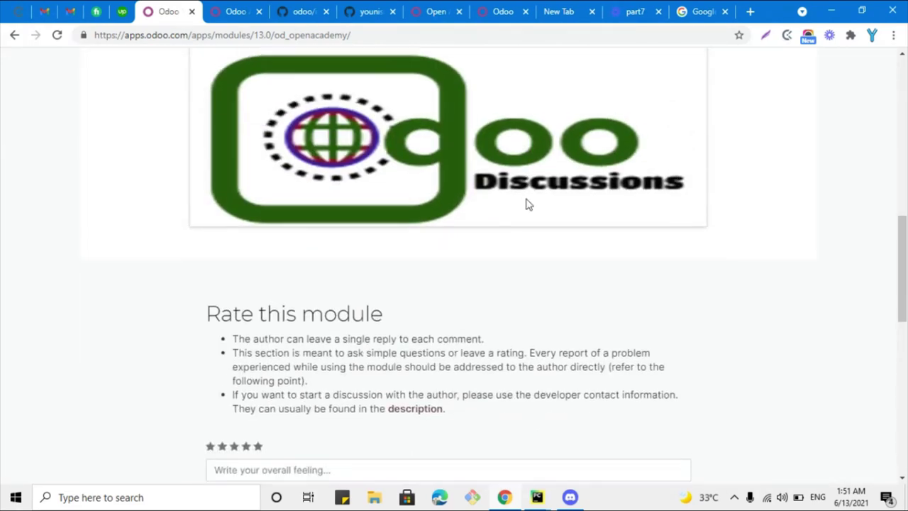